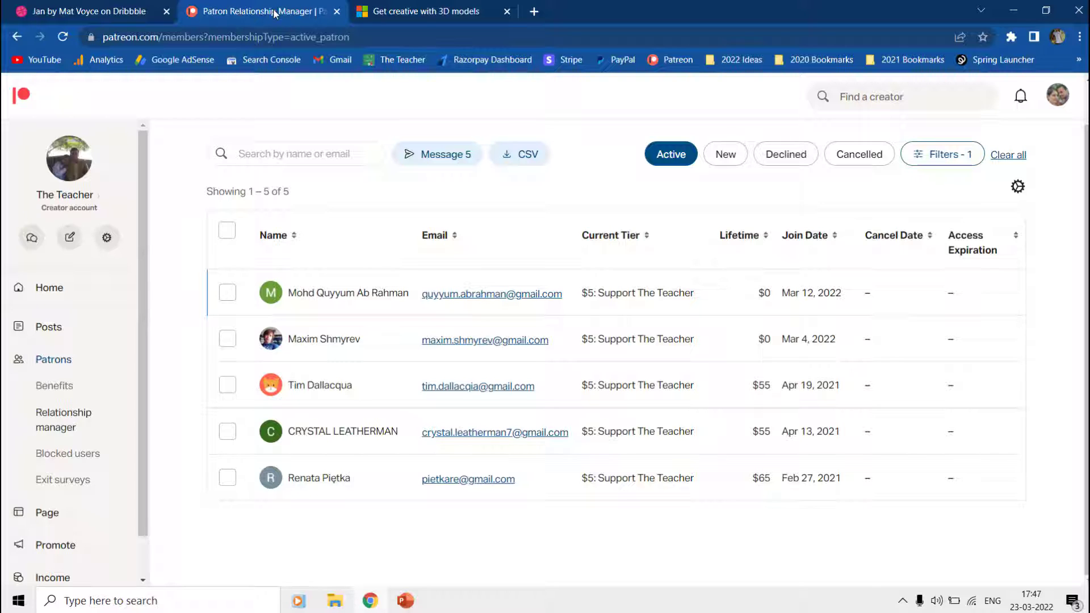
# Step: Check which Office versions support 3D models on the "Get creative with 3D models" support page, highlighting the version list
pyautogui.click(423, 11)
pyautogui.moveTo(160, 238); pyautogui.dragTo(164, 257)
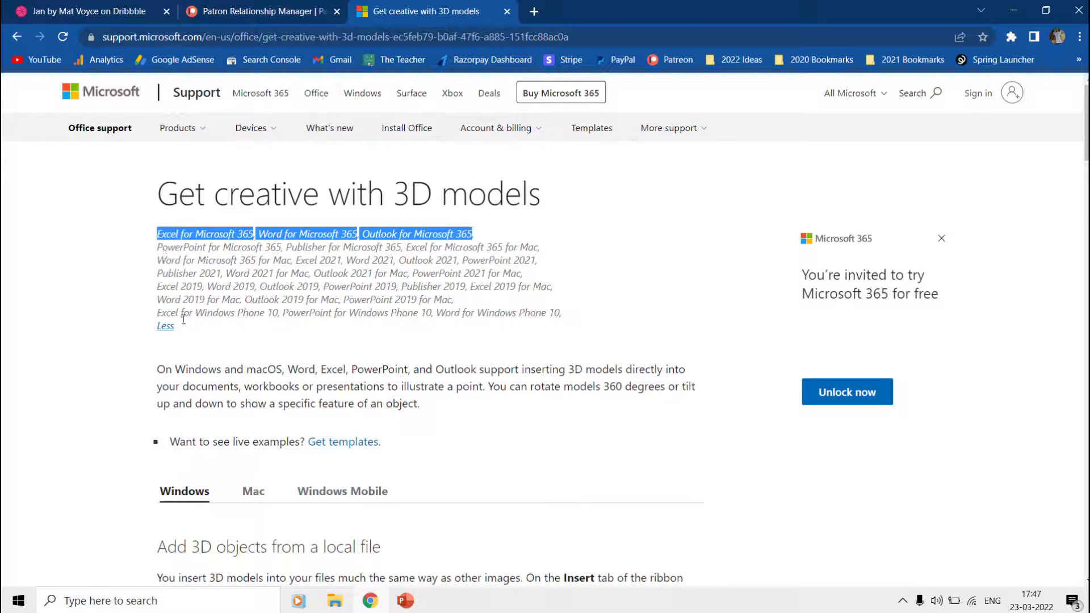
pyautogui.moveTo(184, 319); pyautogui.dragTo(184, 324)
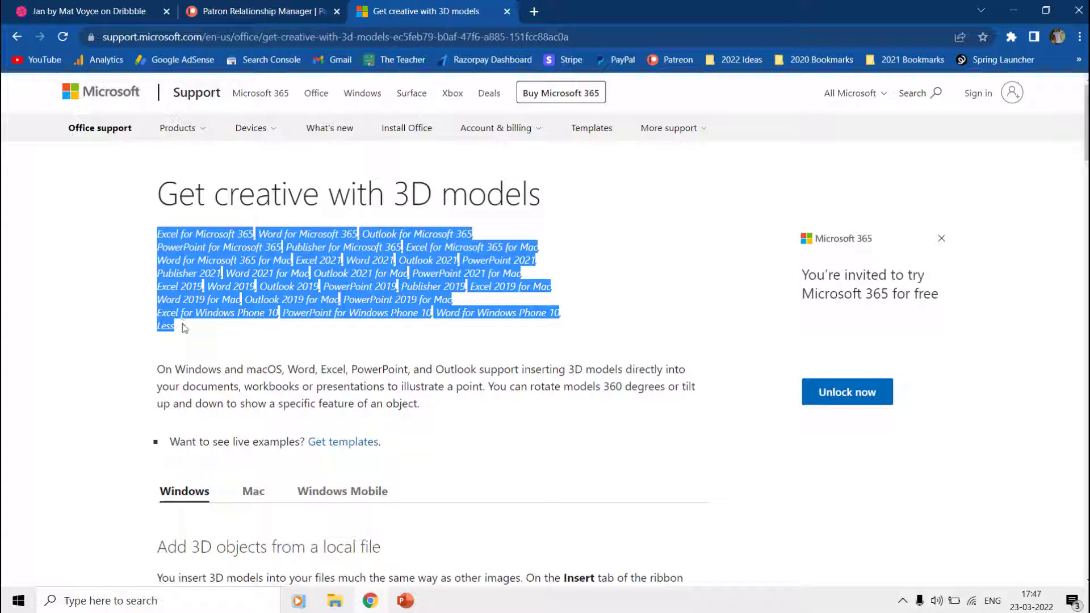
# Step: Switch to PowerPoint and search the stock 3D models for "alphabet"
pyautogui.hotkey('alt', 'Tab')
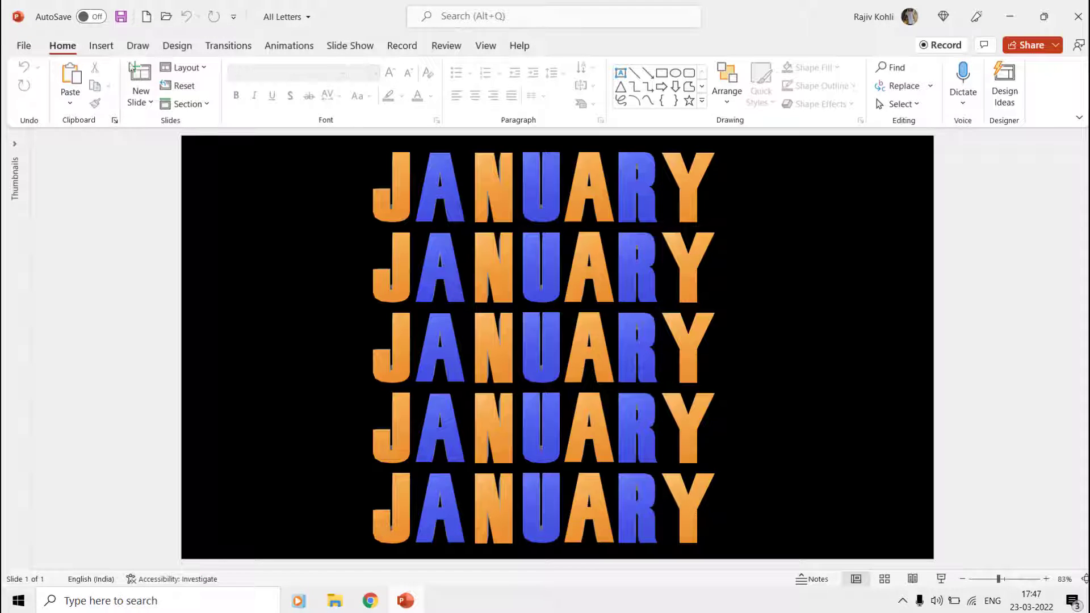
pyautogui.click(99, 47)
pyautogui.click(306, 102)
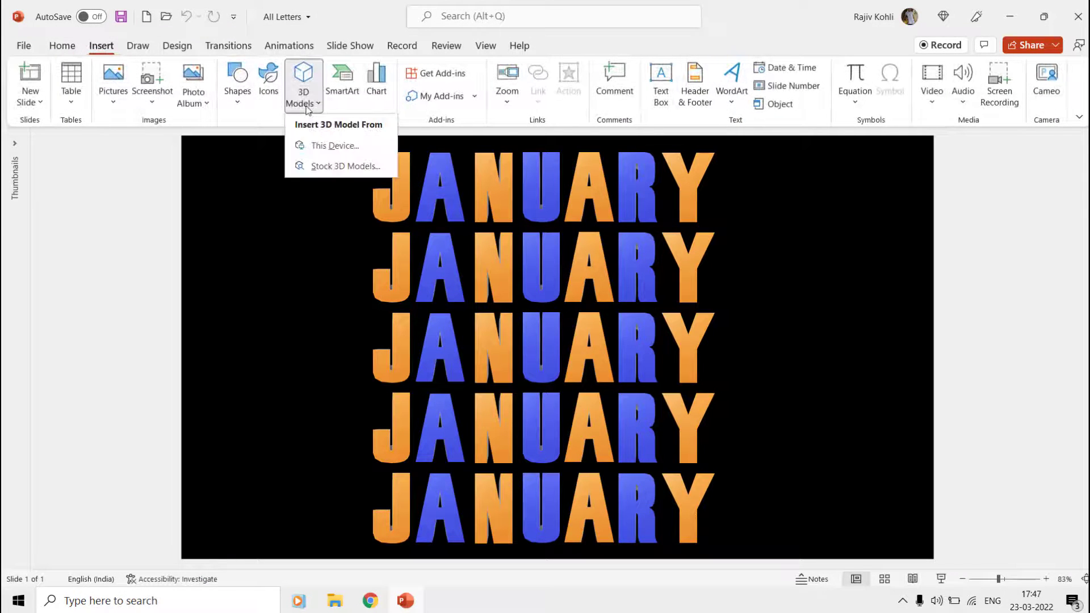
pyautogui.click(312, 167)
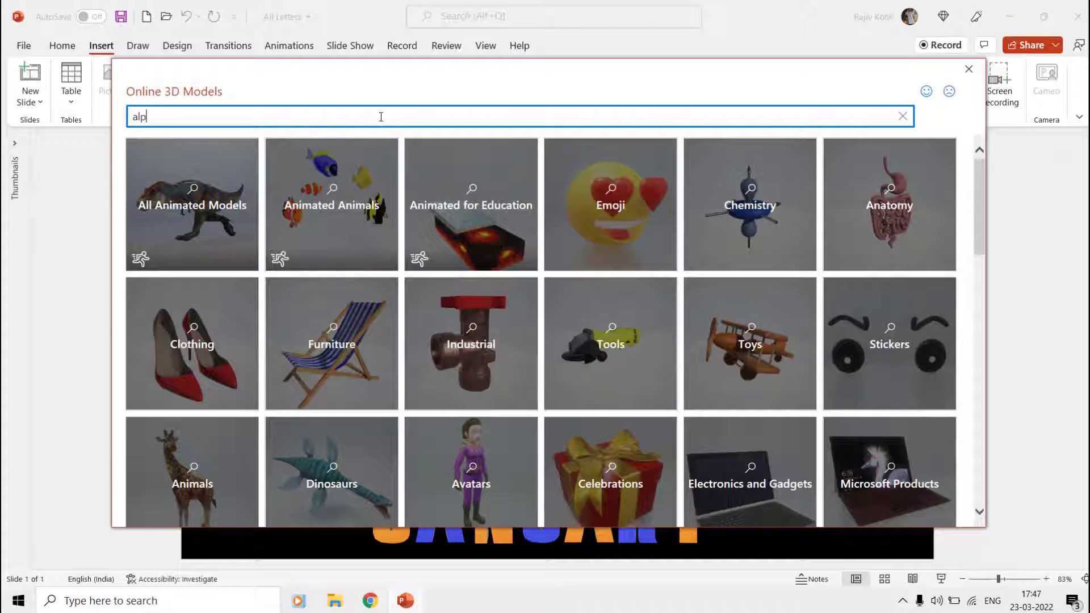
pyautogui.press('Return')
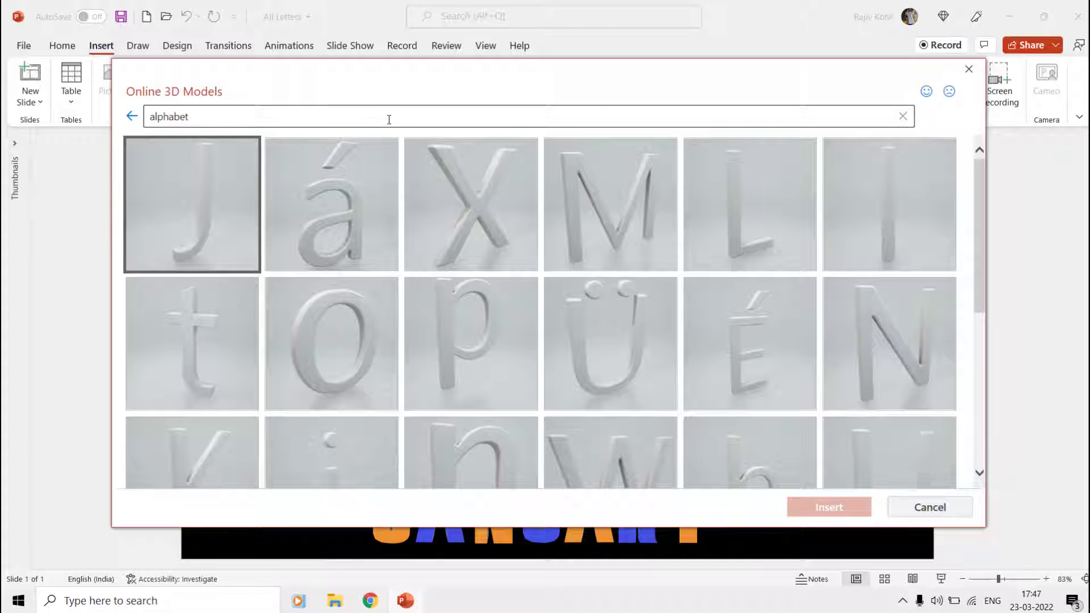
# Step: Examine the letter styles and colours among the alphabet 3D models, and close the online library without inserting one
pyautogui.scroll(-2, 696, 227)
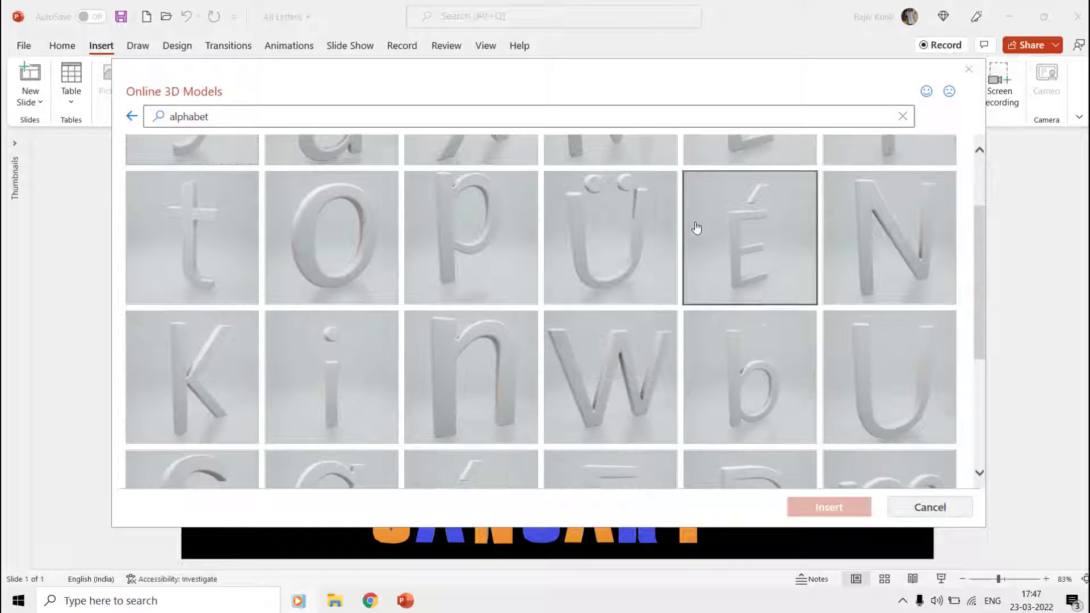
pyautogui.scroll(-4, 697, 228)
pyautogui.scroll(-6, 671, 227)
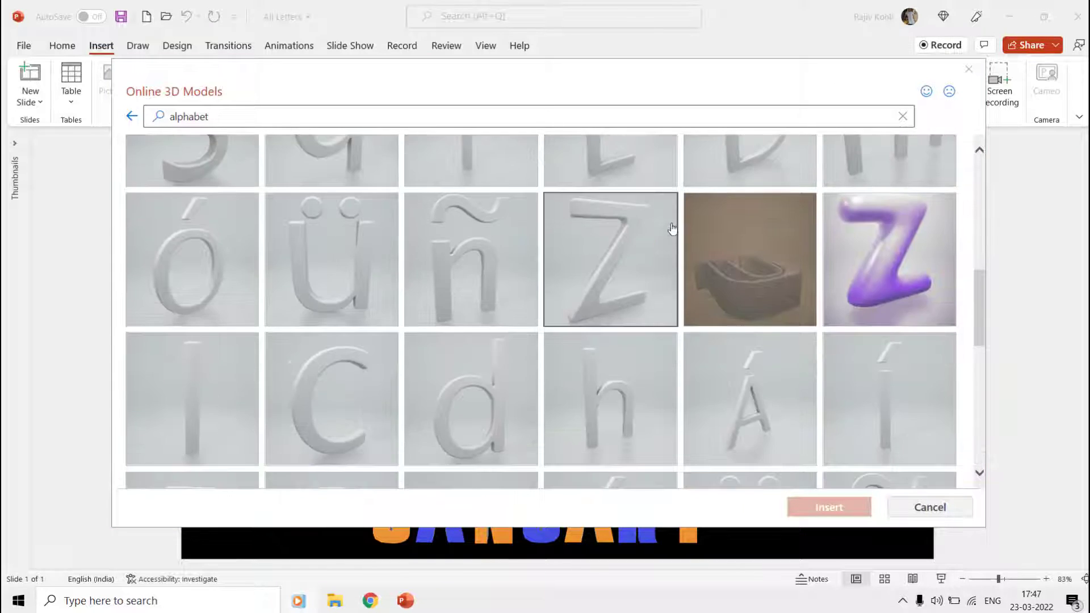
pyautogui.scroll(-4, 379, 393)
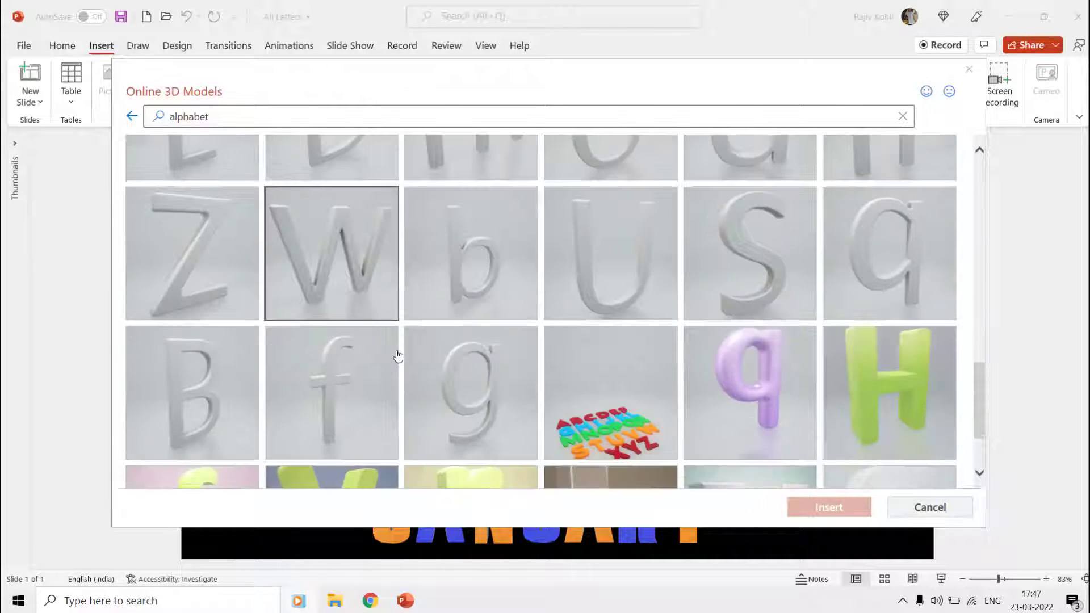
pyautogui.scroll(-2, 440, 299)
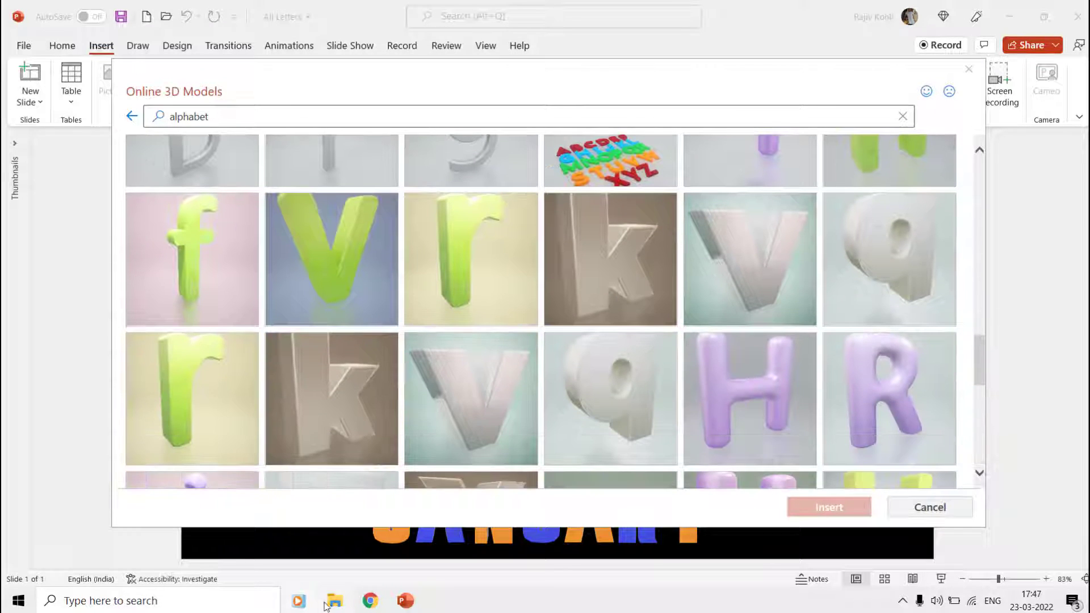
pyautogui.scroll(-6, 699, 250)
pyautogui.scroll(-4, 700, 250)
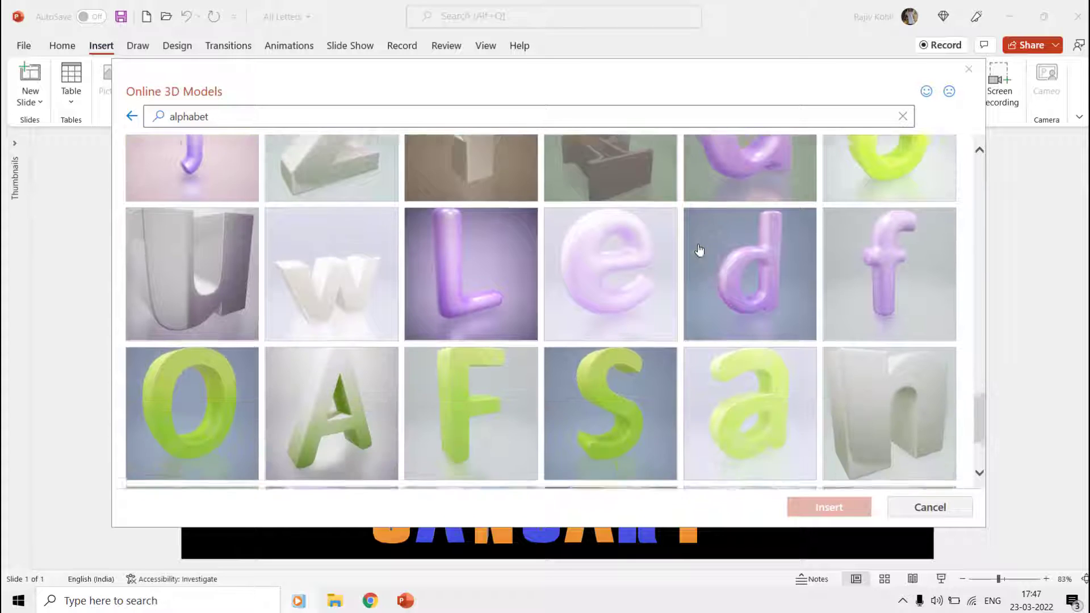
pyautogui.scroll(-5, 699, 250)
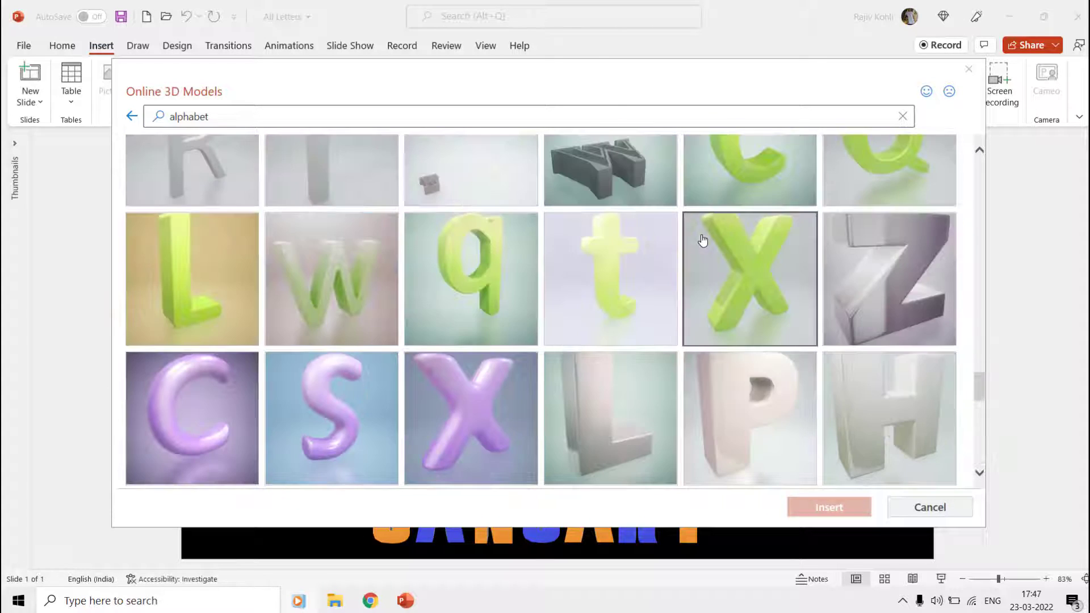
pyautogui.click(967, 74)
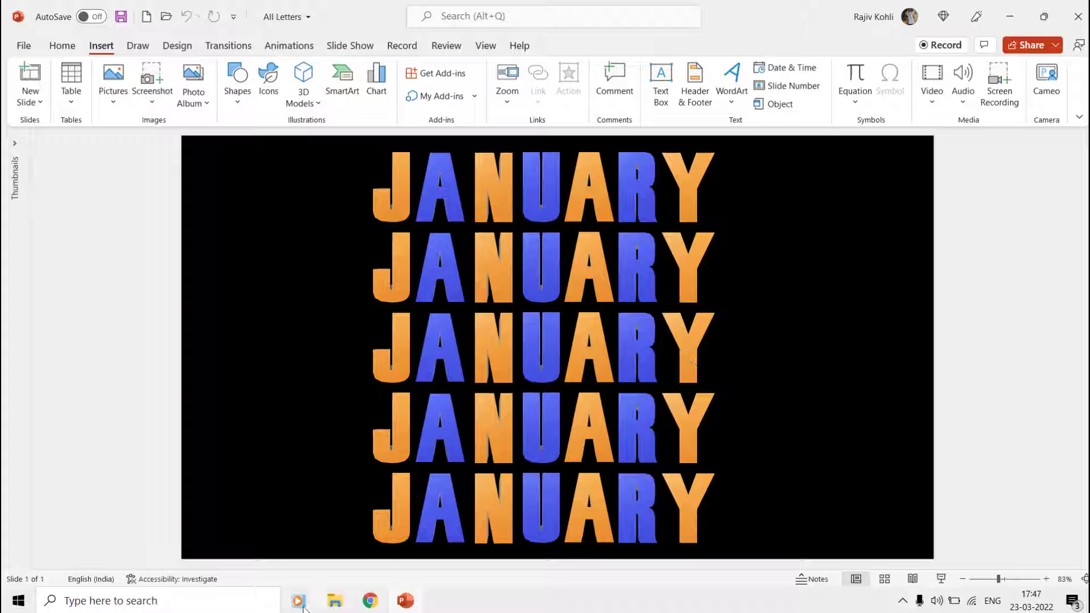
# Step: Switch to the New Letters folder in File Explorer and show the preview pane
pyautogui.click(337, 607)
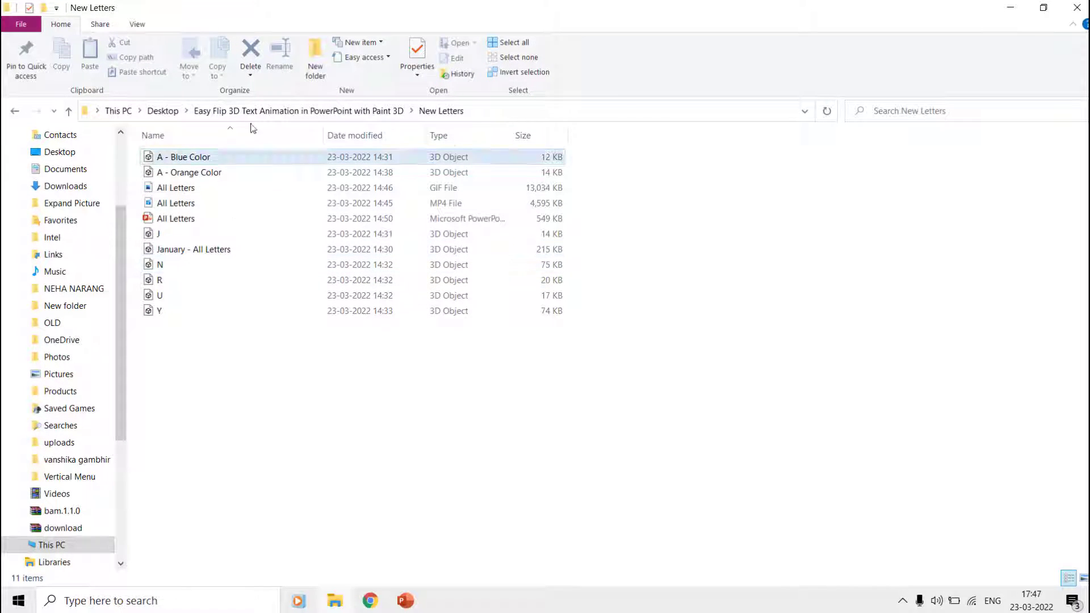
pyautogui.click(136, 26)
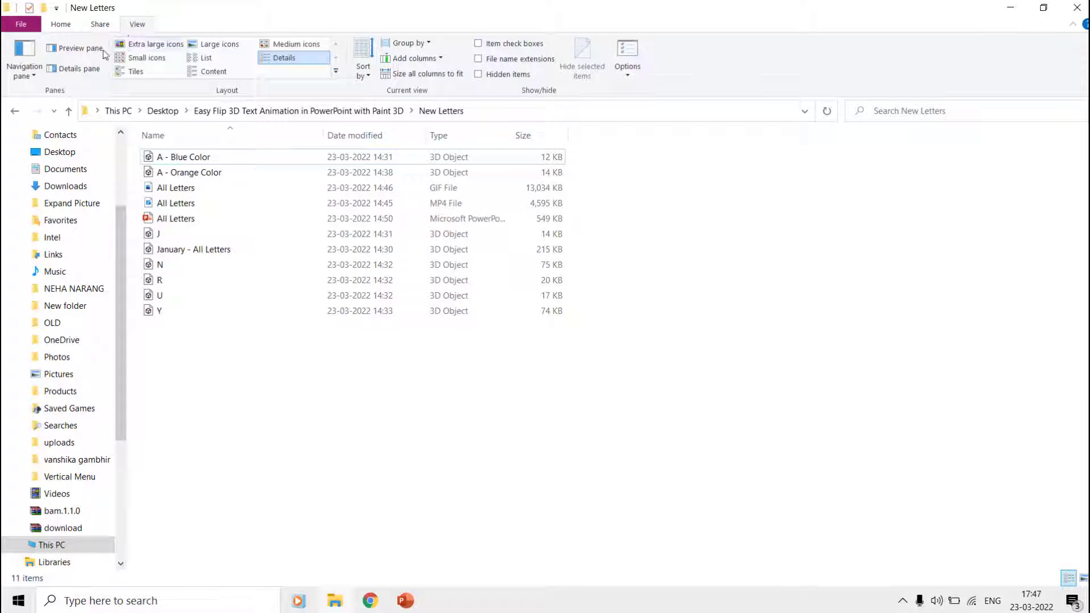
pyautogui.click(82, 49)
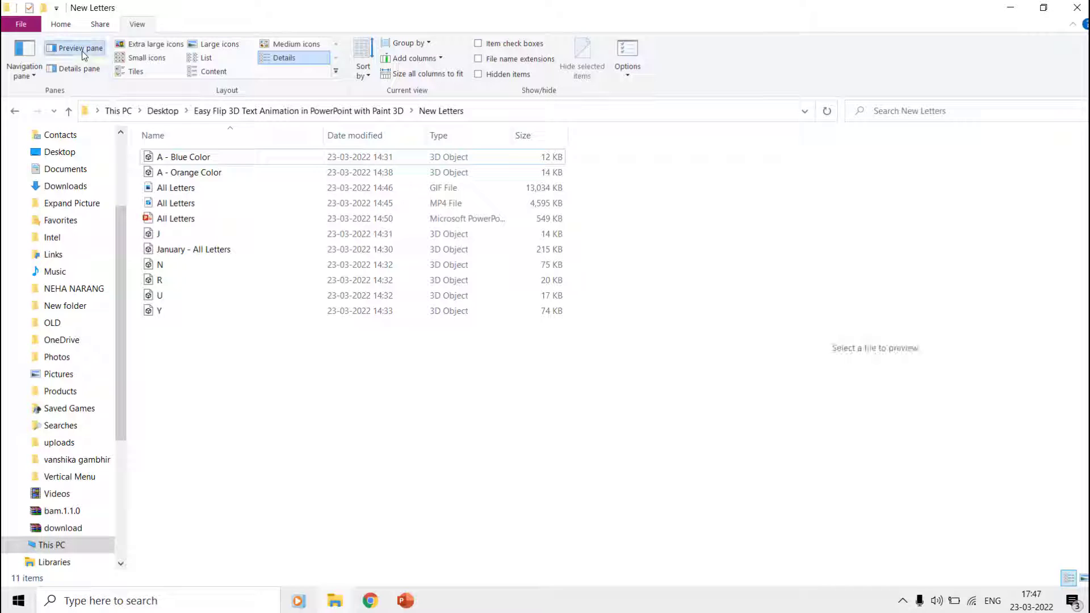
# Step: Preview the 3D object files in turn: A - Blue Color, A - Orange Color, J, January - All Letters, N, R, U and Y
pyautogui.click(176, 157)
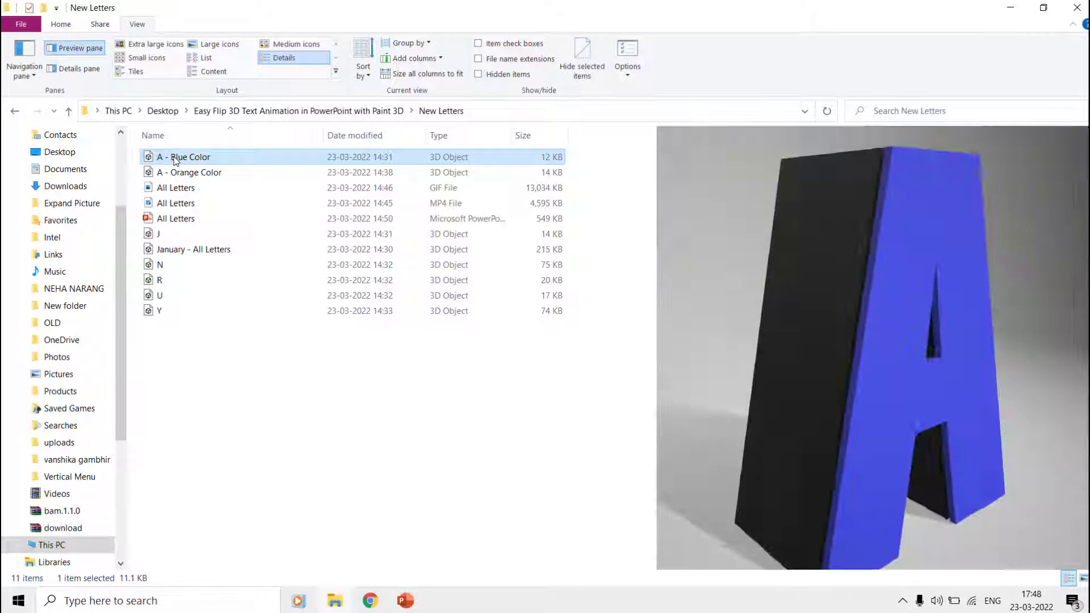
pyautogui.click(176, 173)
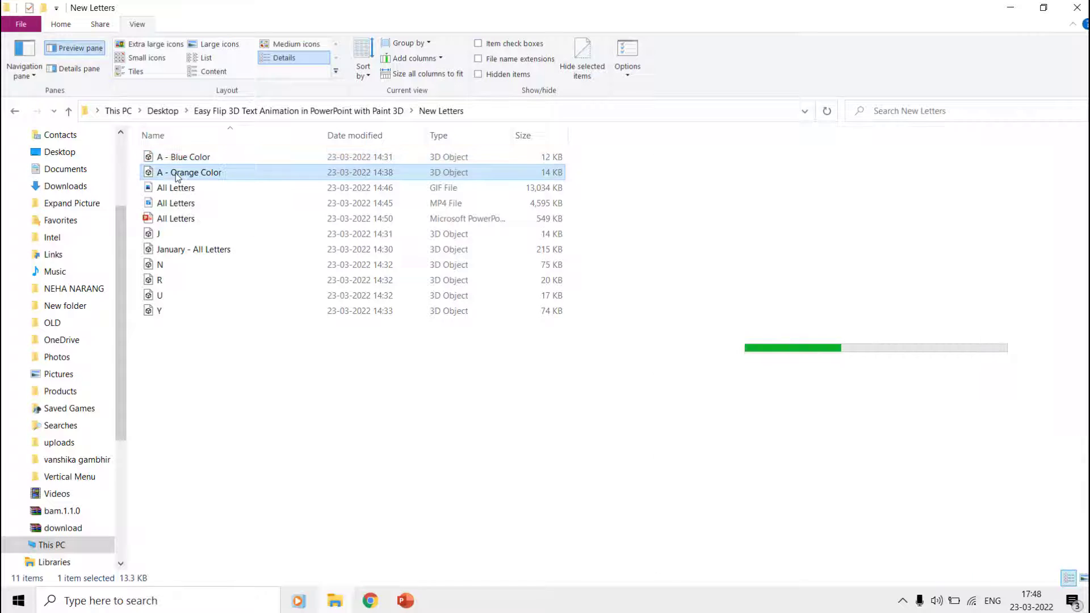
pyautogui.click(159, 237)
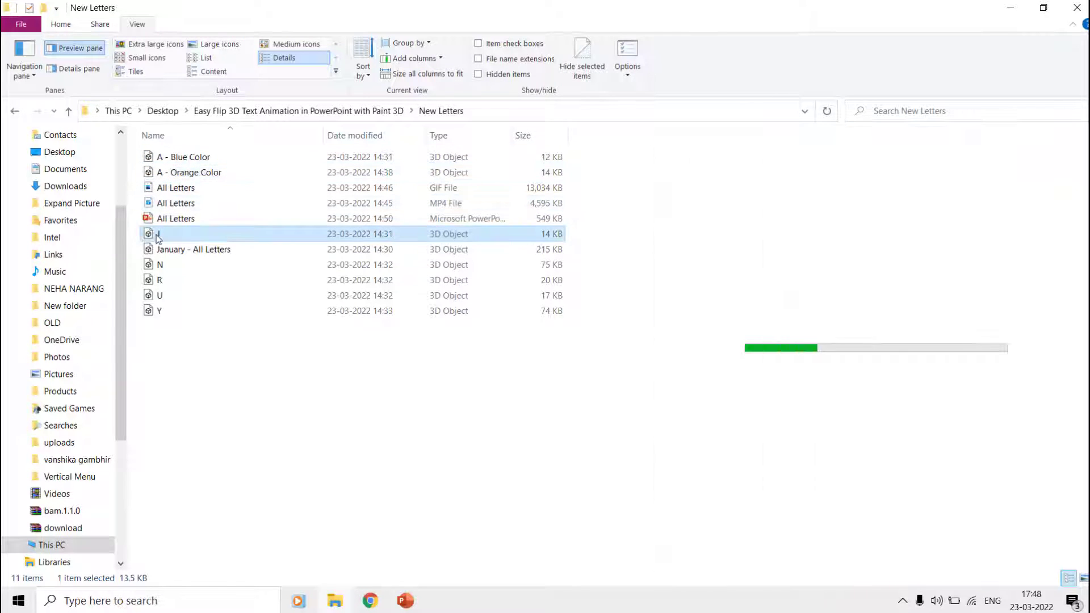
pyautogui.click(172, 251)
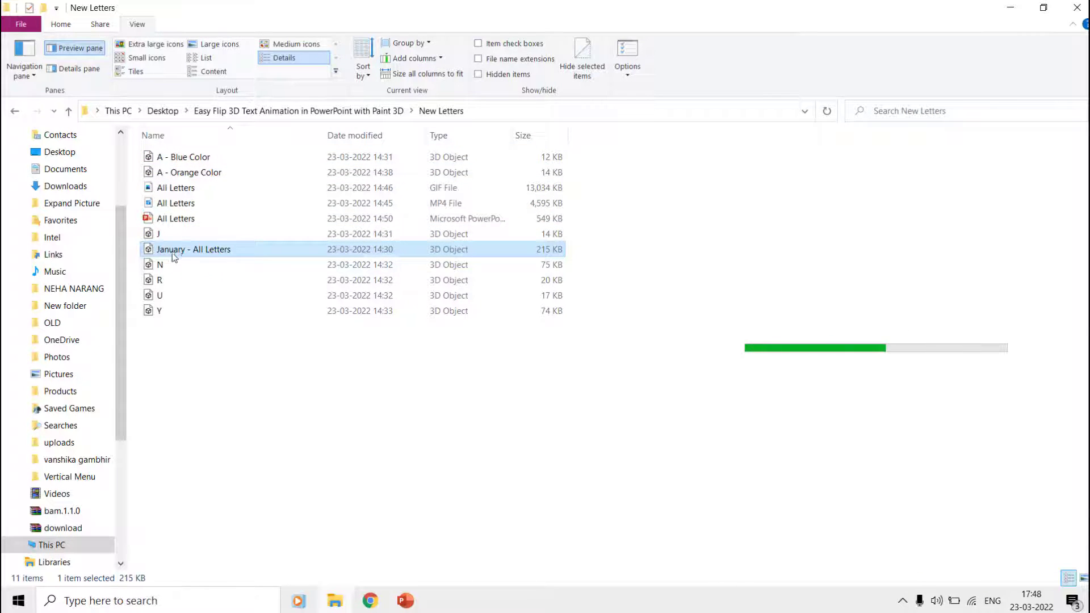
pyautogui.click(168, 266)
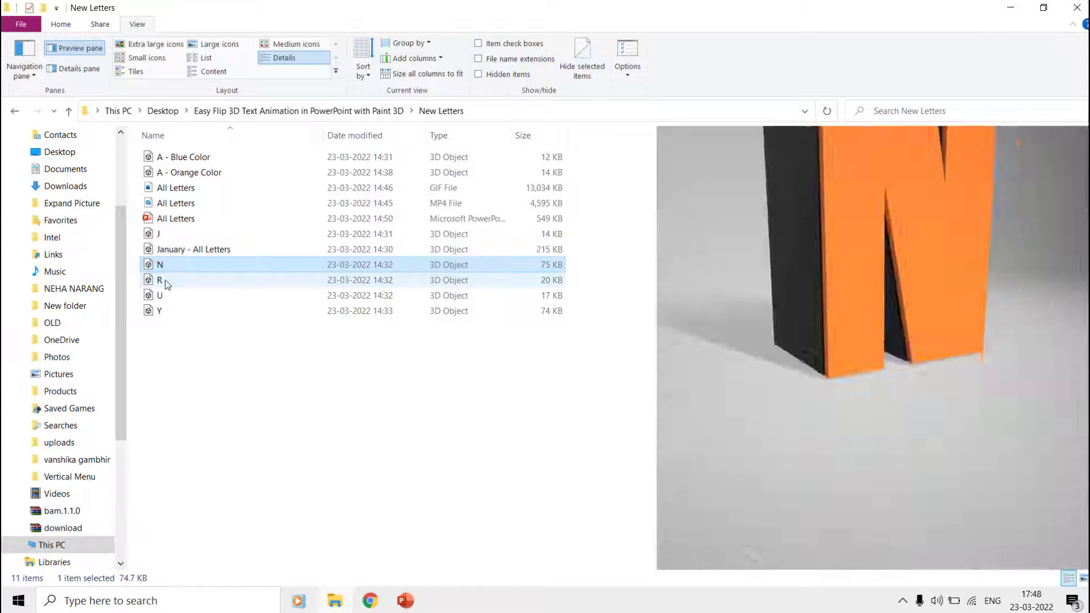
pyautogui.click(164, 283)
pyautogui.click(168, 297)
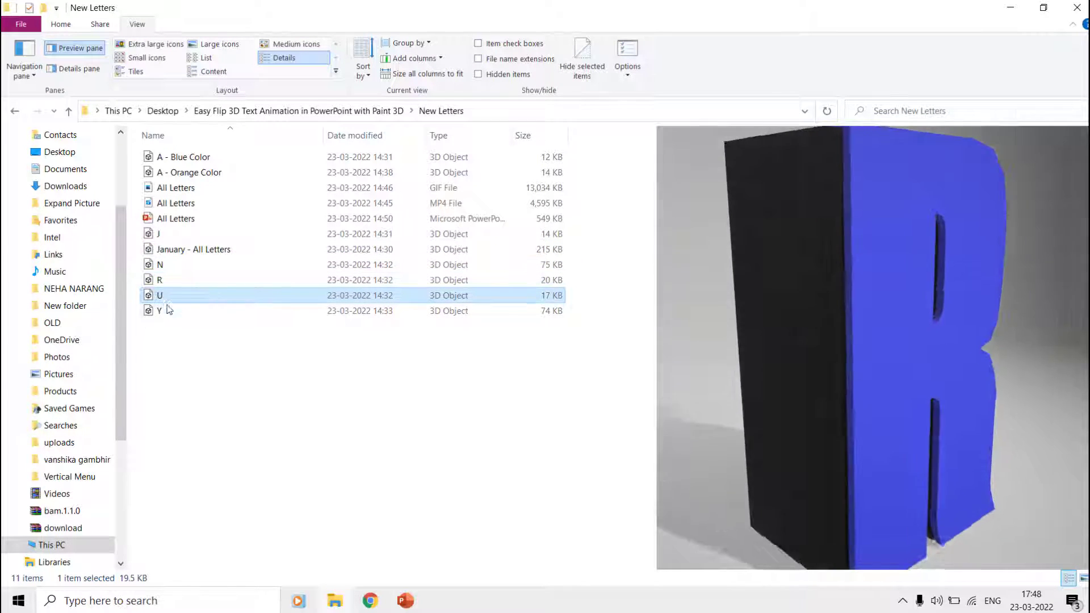
pyautogui.click(166, 312)
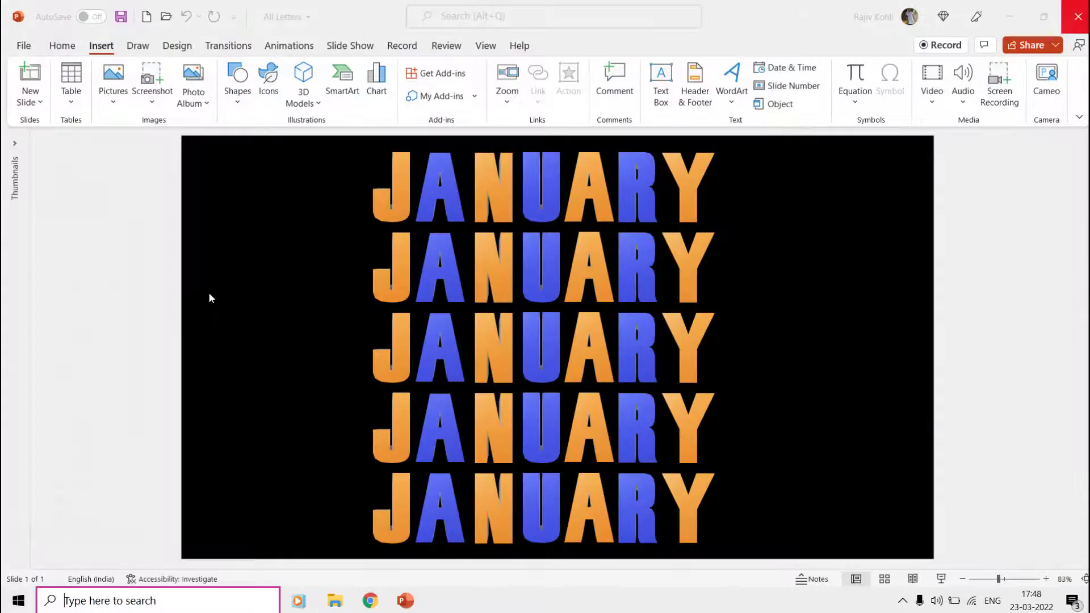
# Step: Launch Paint 3D and create a new blank project
pyautogui.press('super')
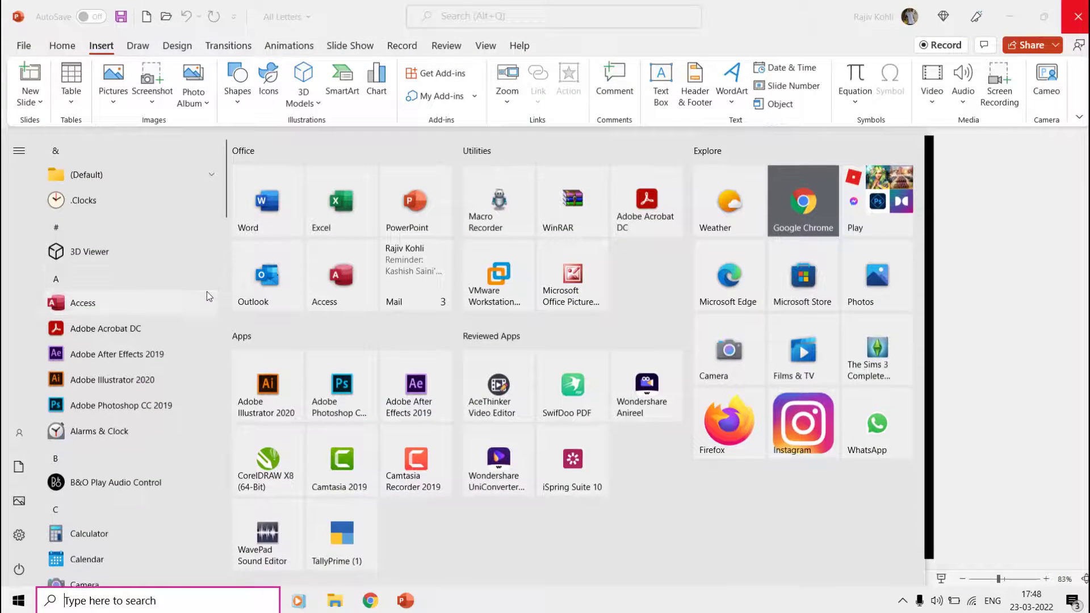
pyautogui.click(134, 287)
pyautogui.click(152, 381)
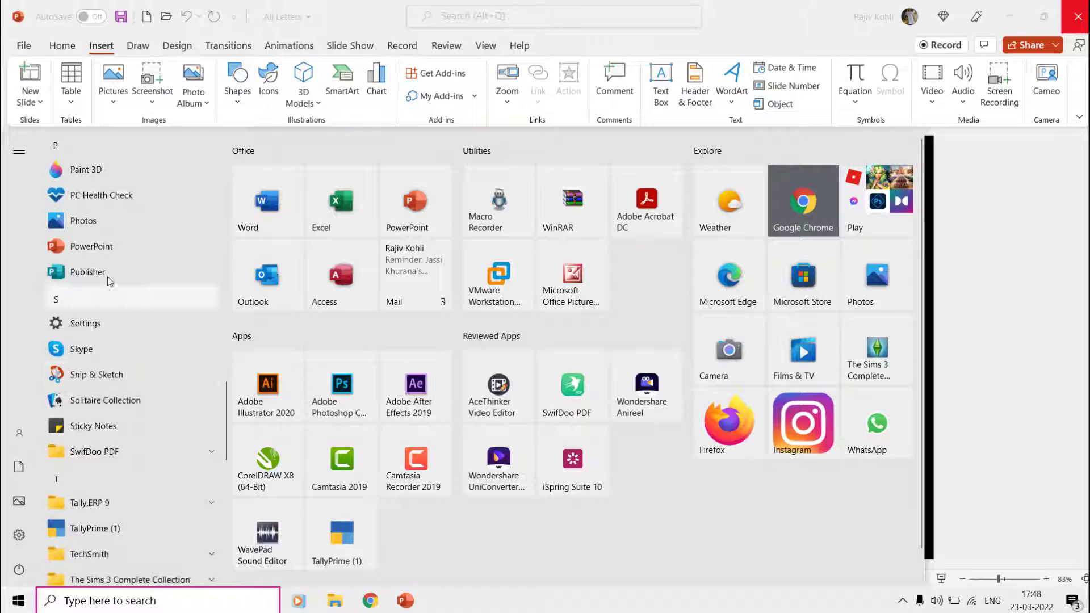
pyautogui.click(88, 170)
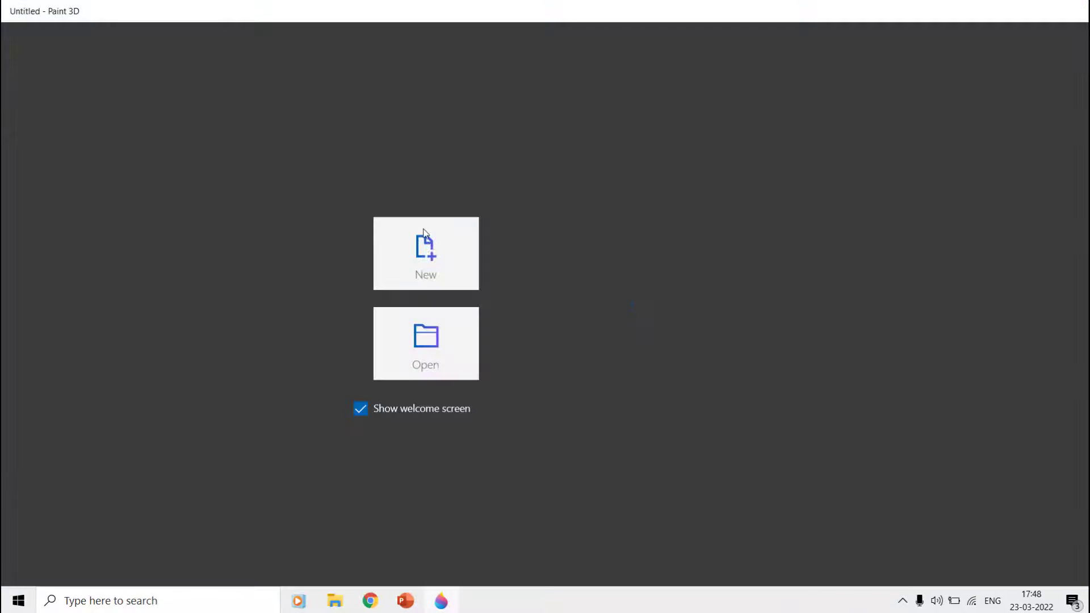
pyautogui.click(427, 248)
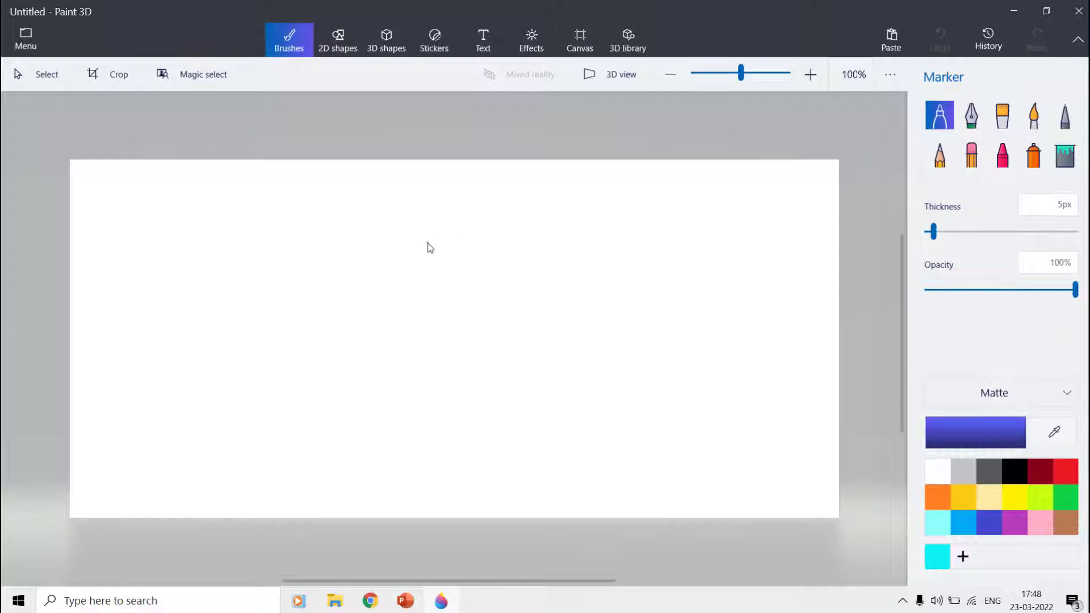
# Step: Add a 3D text box near the middle of the canvas containing the letter "J"
pyautogui.click(481, 34)
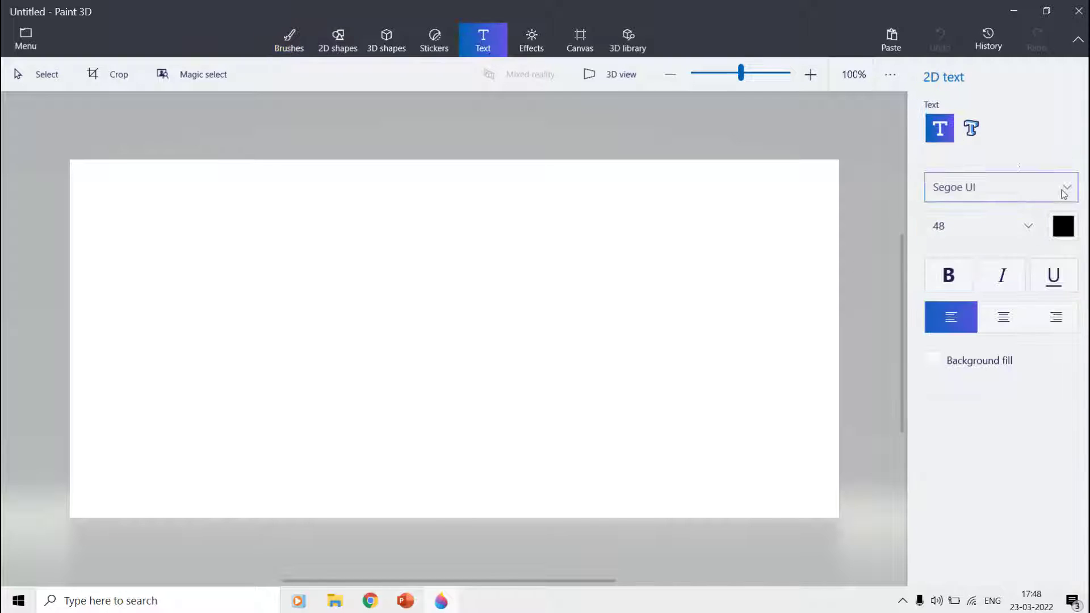
pyautogui.click(973, 130)
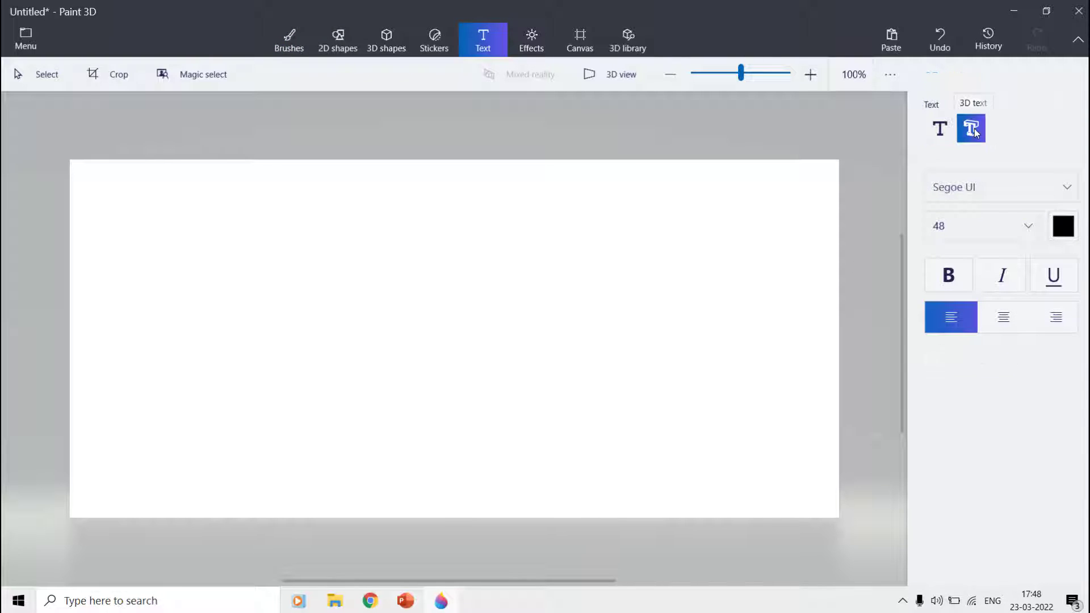
pyautogui.click(370, 278)
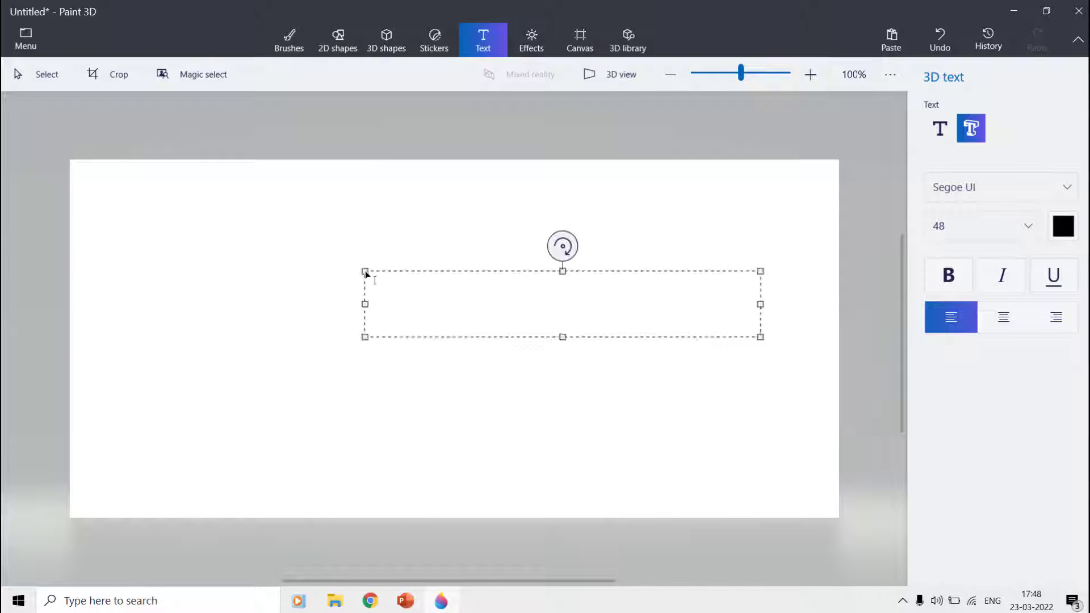
pyautogui.write('J')
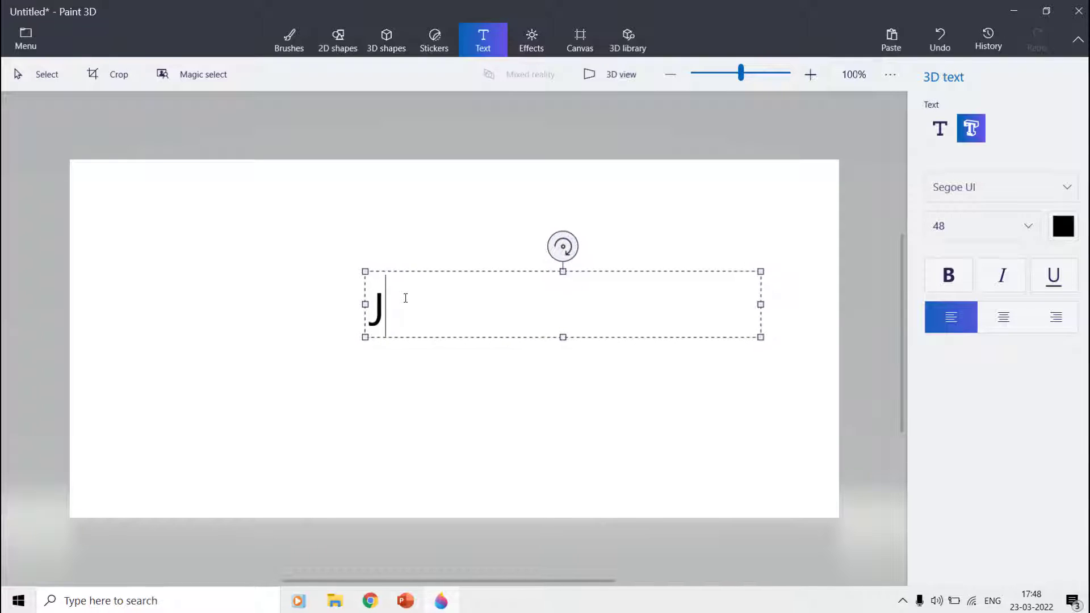
# Step: Format the letter J in the Sequel font, bold, with an orange colour
pyautogui.click(1028, 186)
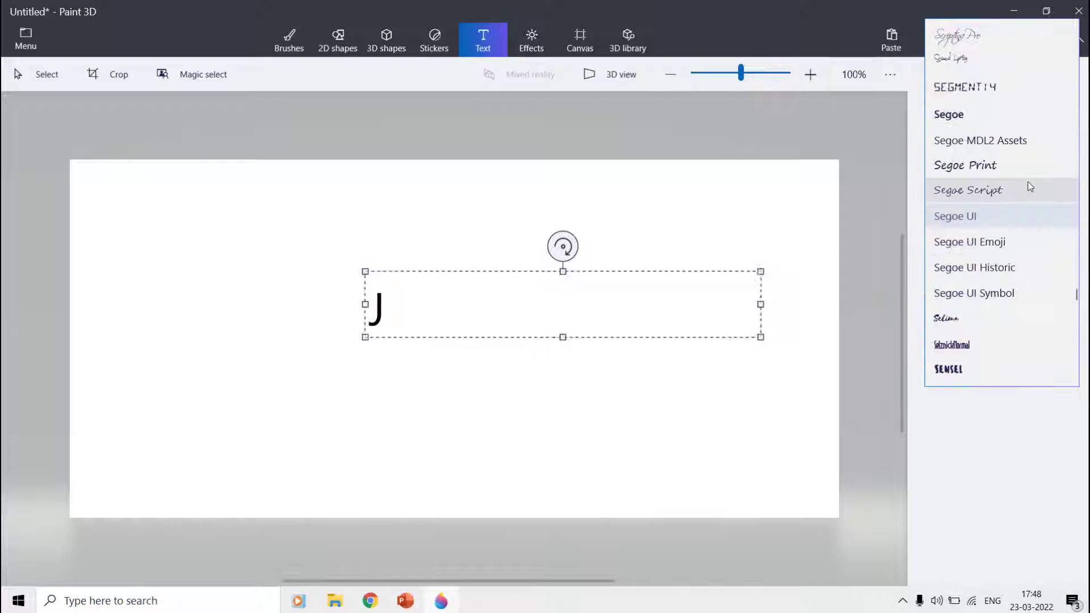
pyautogui.click(977, 336)
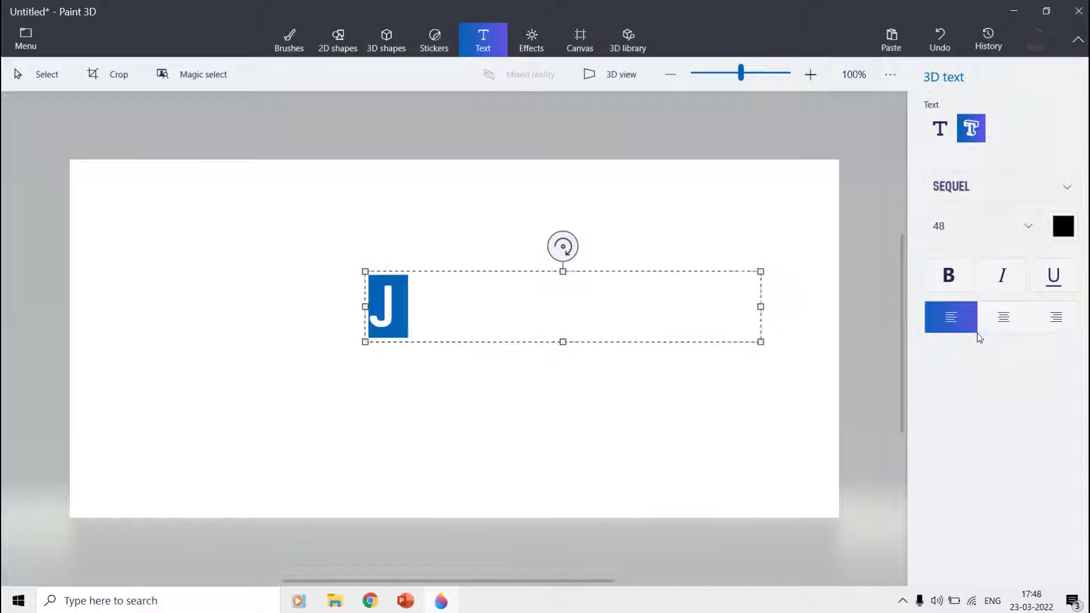
pyautogui.click(955, 278)
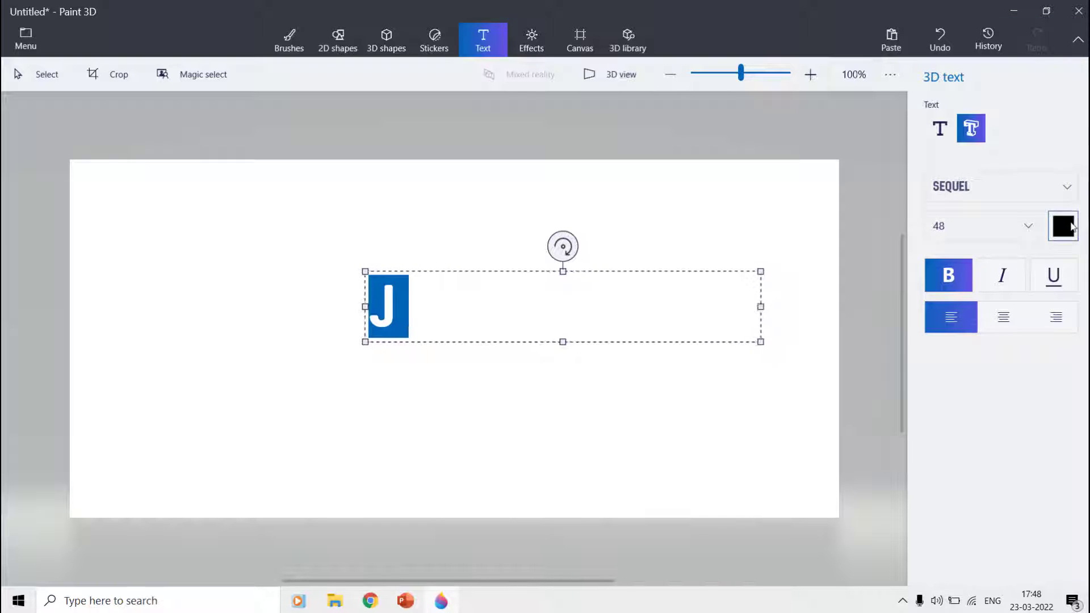
pyautogui.click(1063, 226)
pyautogui.click(934, 314)
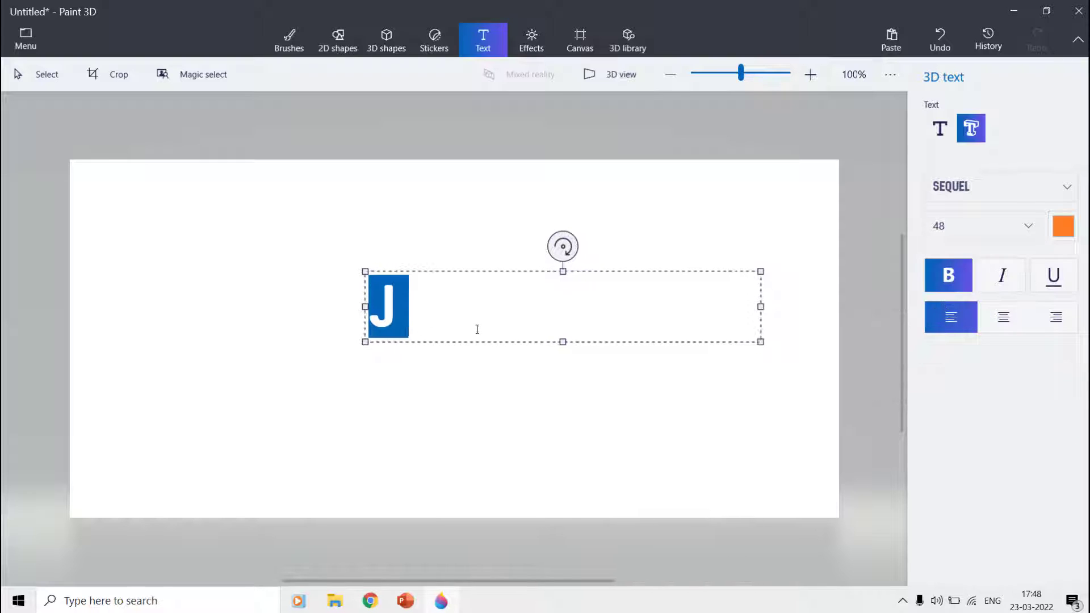
# Step: Finish the orange J text and move the letter toward the left part of the canvas
pyautogui.click(436, 363)
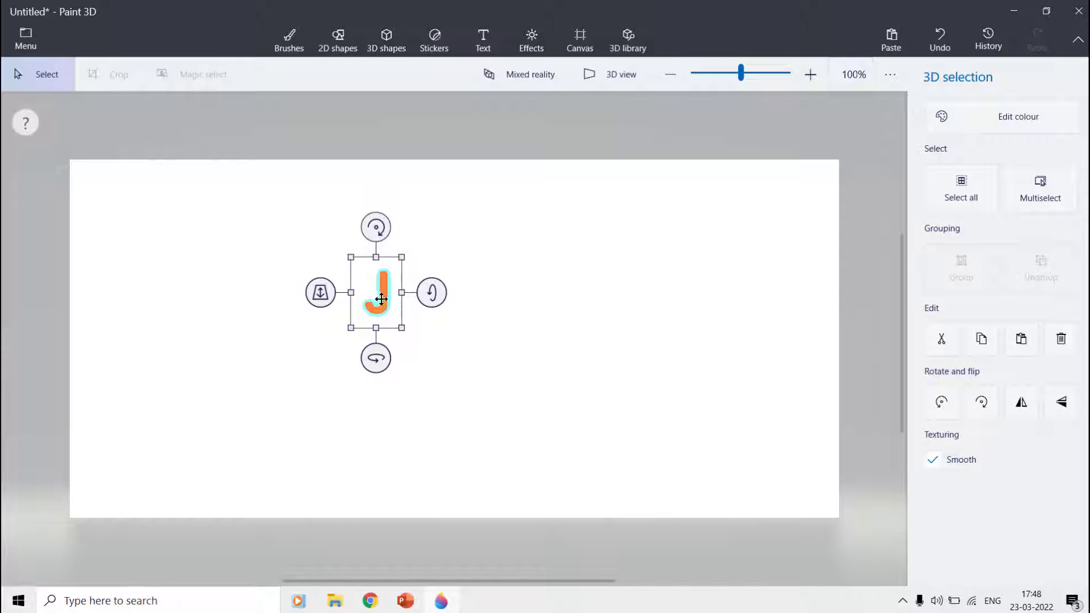
pyautogui.moveTo(381, 299); pyautogui.dragTo(296, 299)
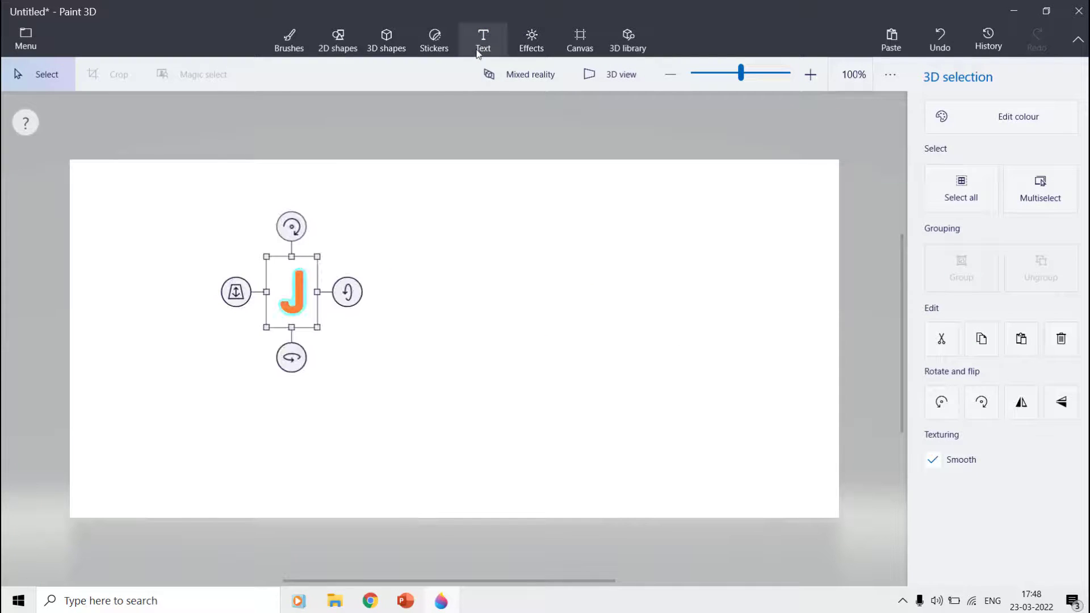
# Step: Add an indigo 3D letter "A" and place it directly to the right of the J
pyautogui.click(480, 45)
pyautogui.click(354, 281)
pyautogui.write('A')
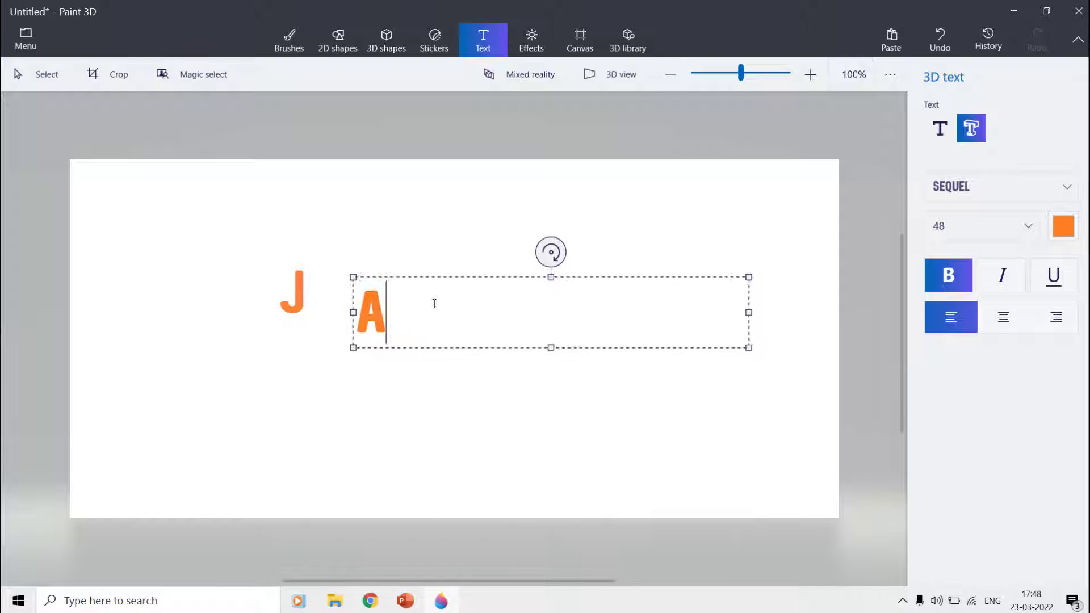
pyautogui.hotkey('ctrl', 'a')
pyautogui.click(1063, 226)
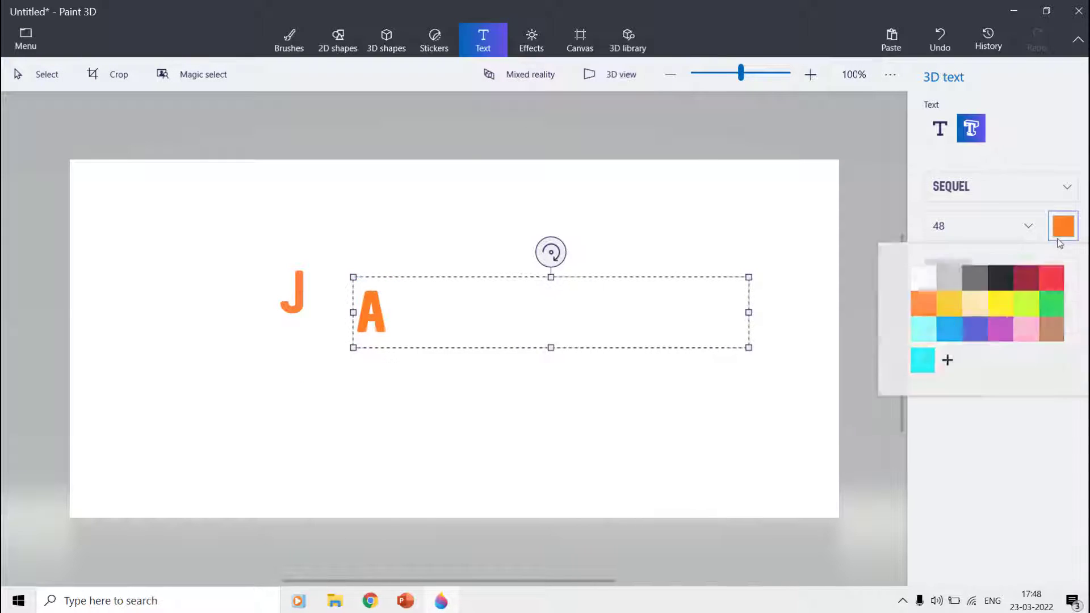
pyautogui.click(969, 328)
pyautogui.click(361, 244)
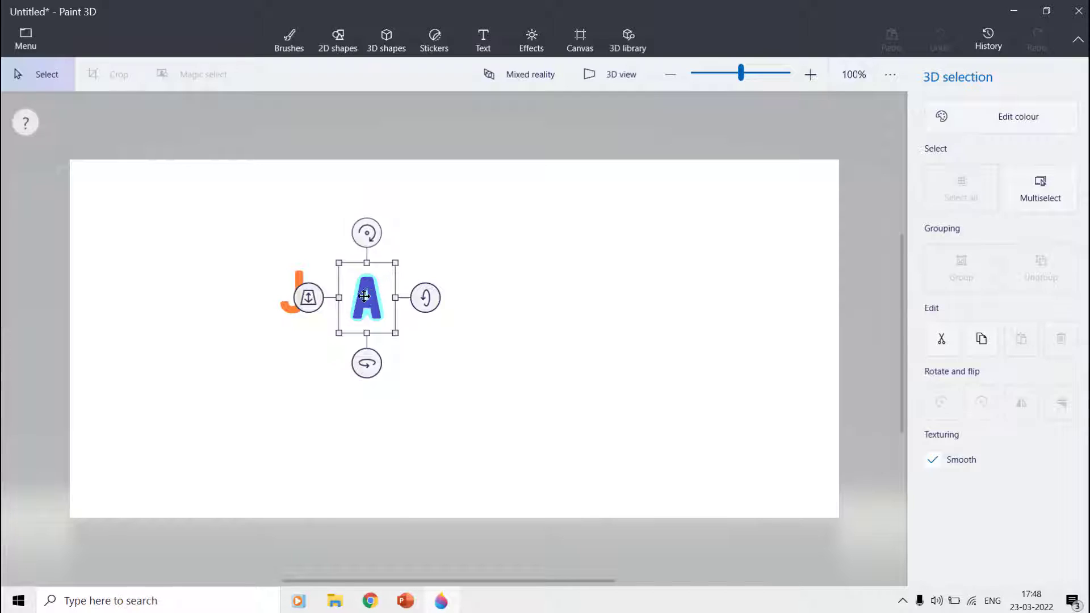
pyautogui.moveTo(367, 294); pyautogui.dragTo(329, 293)
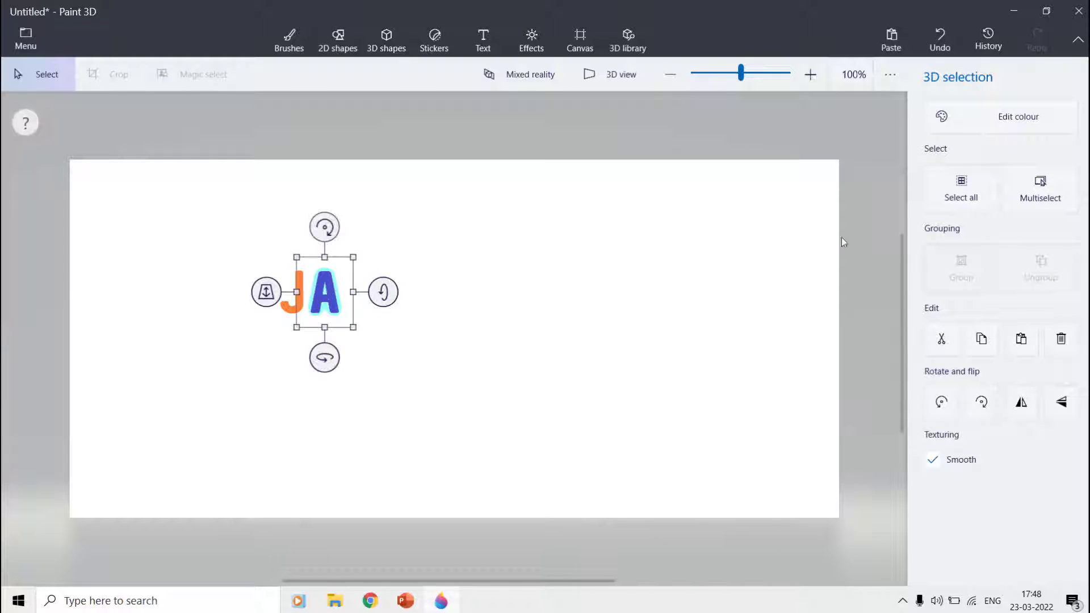
# Step: Add an orange 3D letter "N" and place it directly to the right of the A
pyautogui.click(483, 39)
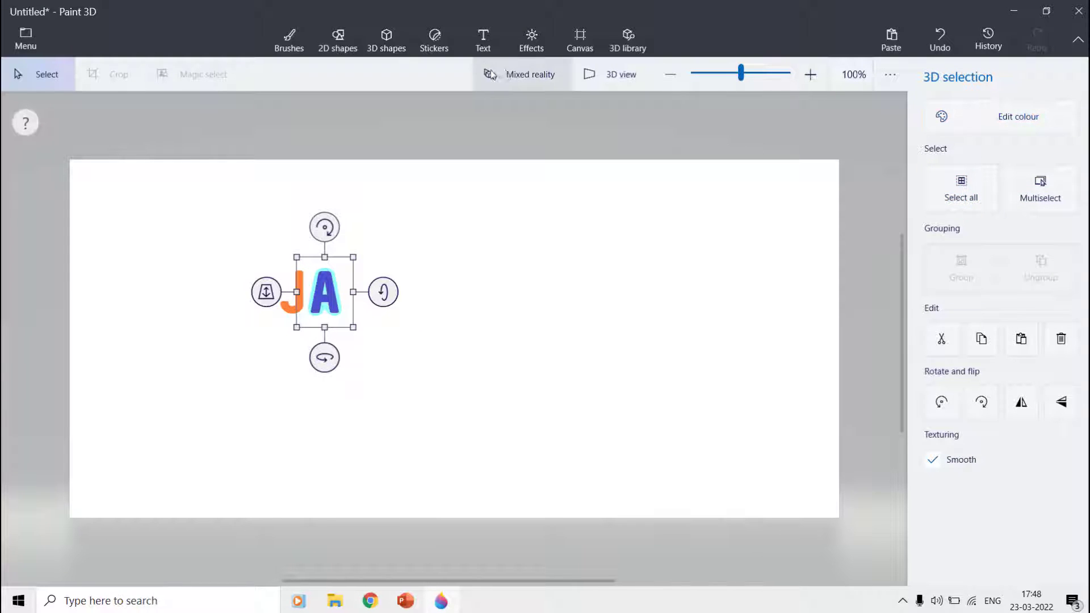
pyautogui.click(410, 279)
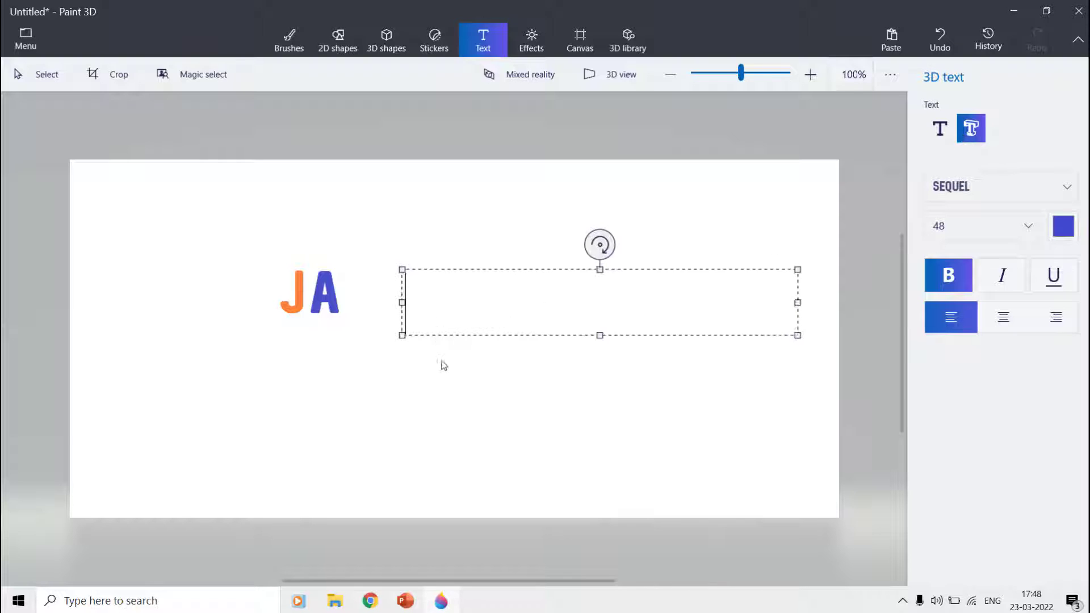
pyautogui.write('N')
pyautogui.hotkey('ctrl', 'a')
pyautogui.click(1063, 226)
pyautogui.click(924, 311)
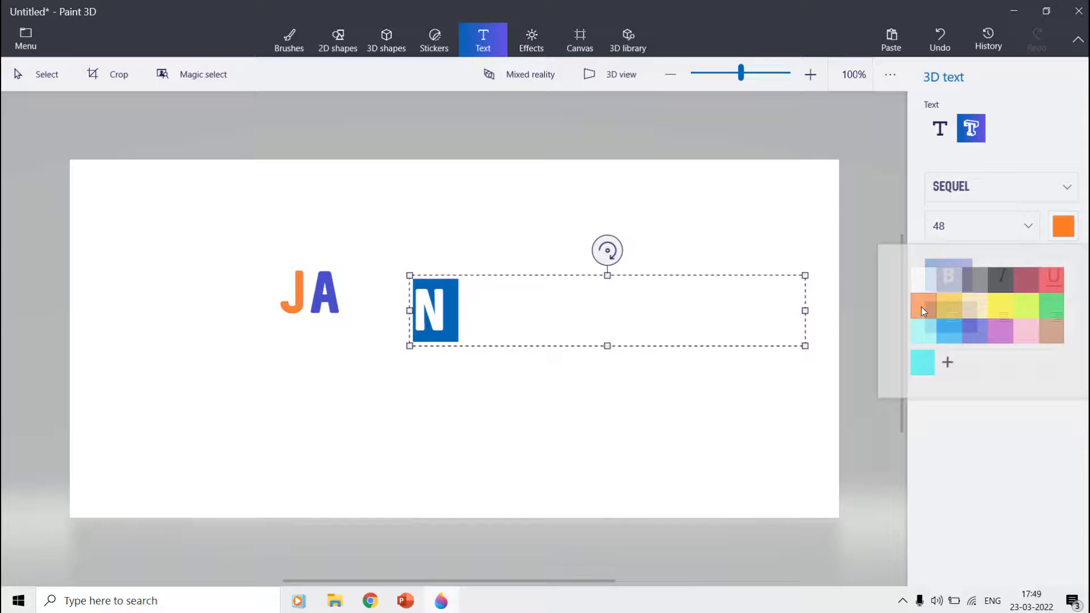
pyautogui.click(481, 243)
pyautogui.moveTo(437, 287); pyautogui.dragTo(360, 287)
# Step: Add an indigo 3D letter "U" directly after the N
pyautogui.click(737, 248)
pyautogui.click(975, 127)
pyautogui.click(407, 279)
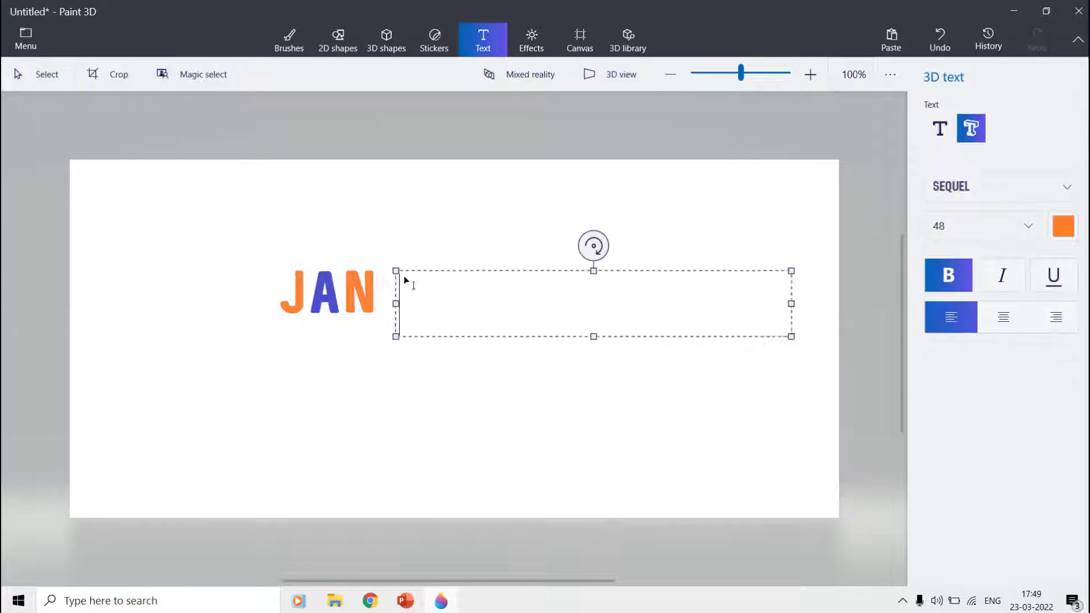
pyautogui.write('U')
pyautogui.hotkey('ctrl', 'a')
pyautogui.click(1062, 226)
pyautogui.click(965, 331)
pyautogui.click(431, 364)
# Step: Add an orange 3D letter "A" and align it after the U
pyautogui.click(482, 40)
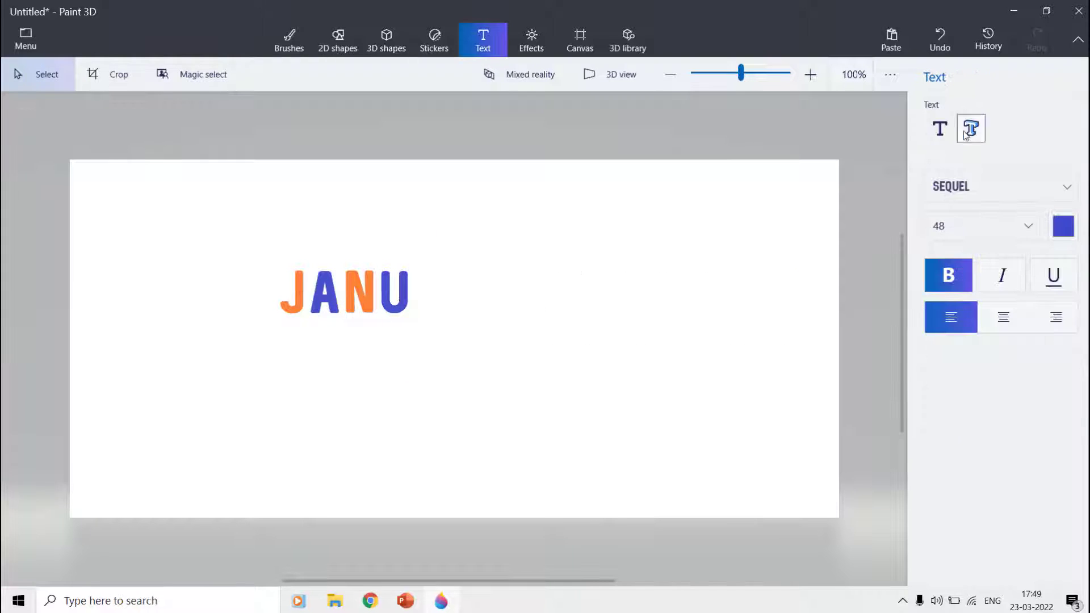
pyautogui.click(446, 279)
pyautogui.write('A')
pyautogui.hotkey('ctrl', 'a')
pyautogui.click(1063, 226)
pyautogui.click(924, 311)
pyautogui.click(462, 312)
pyautogui.moveTo(462, 311); pyautogui.dragTo(480, 293)
# Step: Add an indigo 3D letter "R" after the second A
pyautogui.click(482, 39)
pyautogui.click(477, 284)
pyautogui.write('R')
pyautogui.hotkey('ctrl', 'a')
pyautogui.click(1063, 226)
pyautogui.click(965, 330)
# Step: Add an orange 3D letter "Y" after the R to complete the word JANUARY
pyautogui.click(483, 39)
pyautogui.click(487, 282)
pyautogui.write('Y')
pyautogui.hotkey('ctrl', 'a')
pyautogui.click(1063, 226)
pyautogui.click(923, 311)
pyautogui.click(499, 293)
pyautogui.click(483, 40)
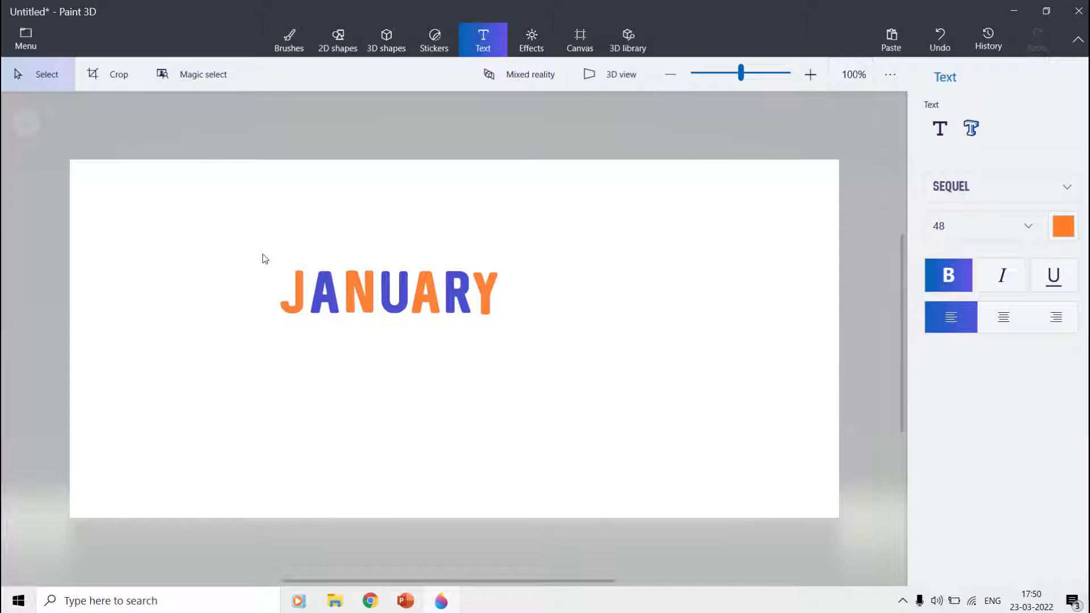
# Step: Select all the letters of JANUARY and group them
pyautogui.moveTo(245, 246); pyautogui.dragTo(561, 346)
pyautogui.hotkey('ctrl', 'a')
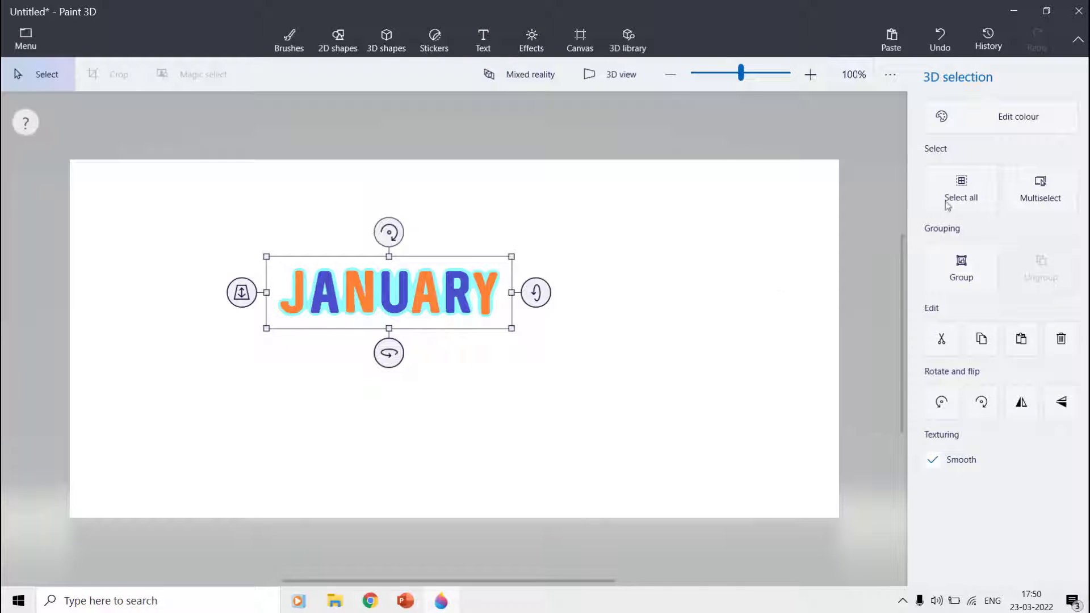
pyautogui.click(968, 276)
# Step: Place a copy of the grouped JANUARY directly below the original and recolour the copy black
pyautogui.click(980, 339)
pyautogui.hotkey('ctrl', 'v')
pyautogui.moveTo(487, 295); pyautogui.dragTo(486, 349)
pyautogui.click(1007, 133)
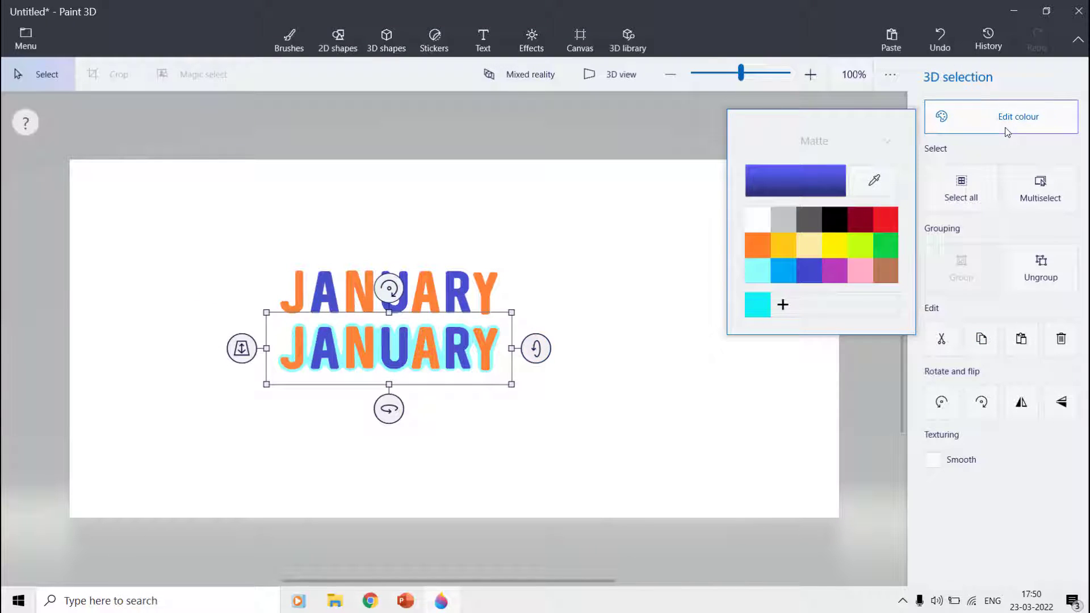
pyautogui.click(834, 221)
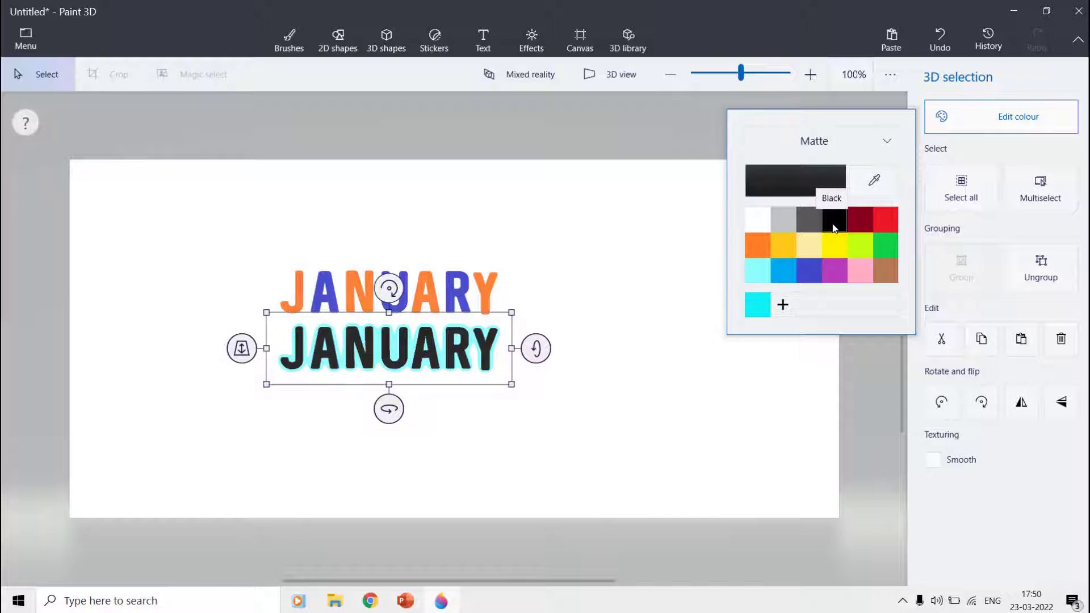
pyautogui.click(603, 286)
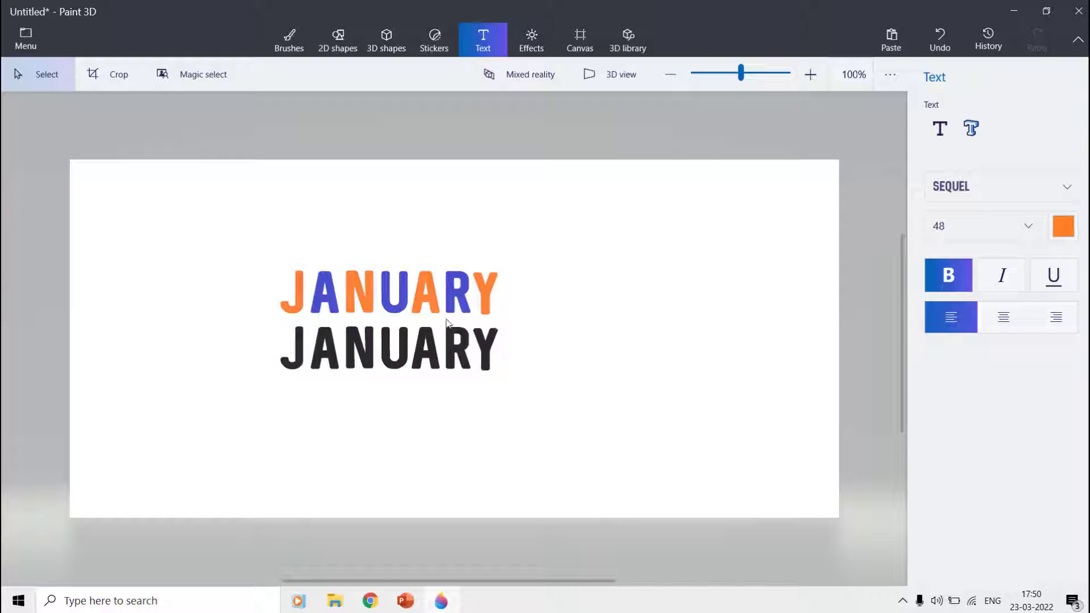
# Step: Move the coloured JANUARY down onto the black copy so that both words line up exactly
pyautogui.click(368, 294)
pyautogui.moveTo(367, 294); pyautogui.dragTo(370, 346)
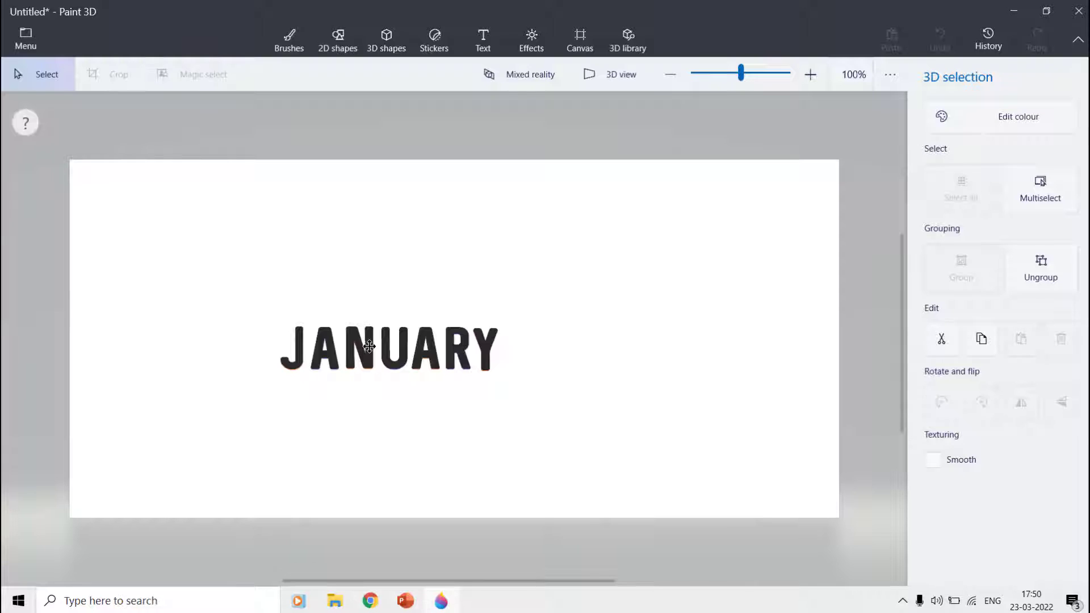
pyautogui.moveTo(368, 346); pyautogui.dragTo(369, 347)
pyautogui.click(469, 270)
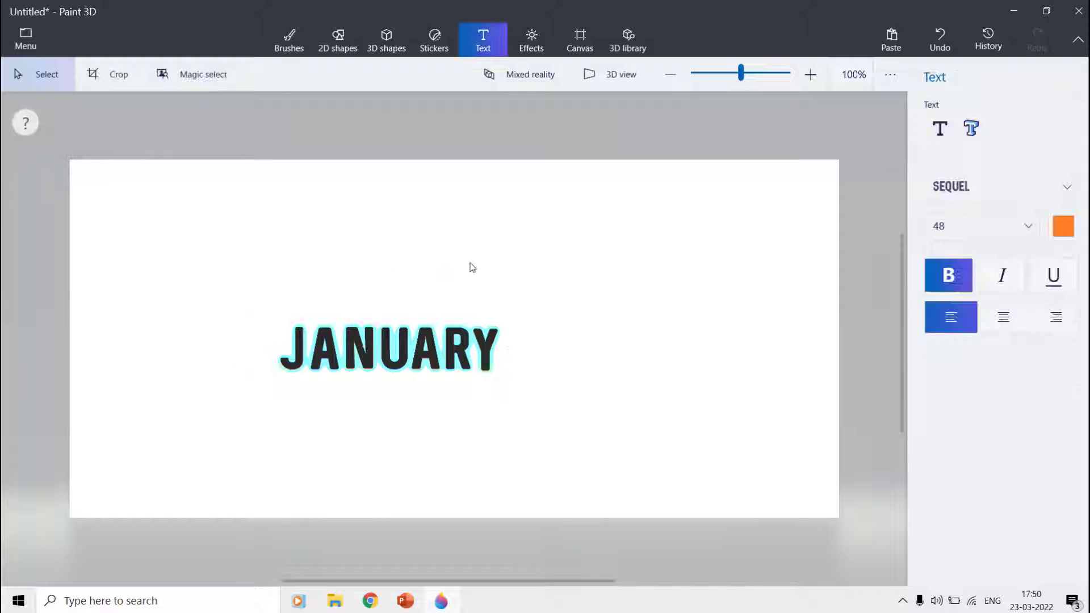
# Step: In 3D view, move the black JANUARY back in depth until it sits directly behind the coloured one
pyautogui.click(609, 80)
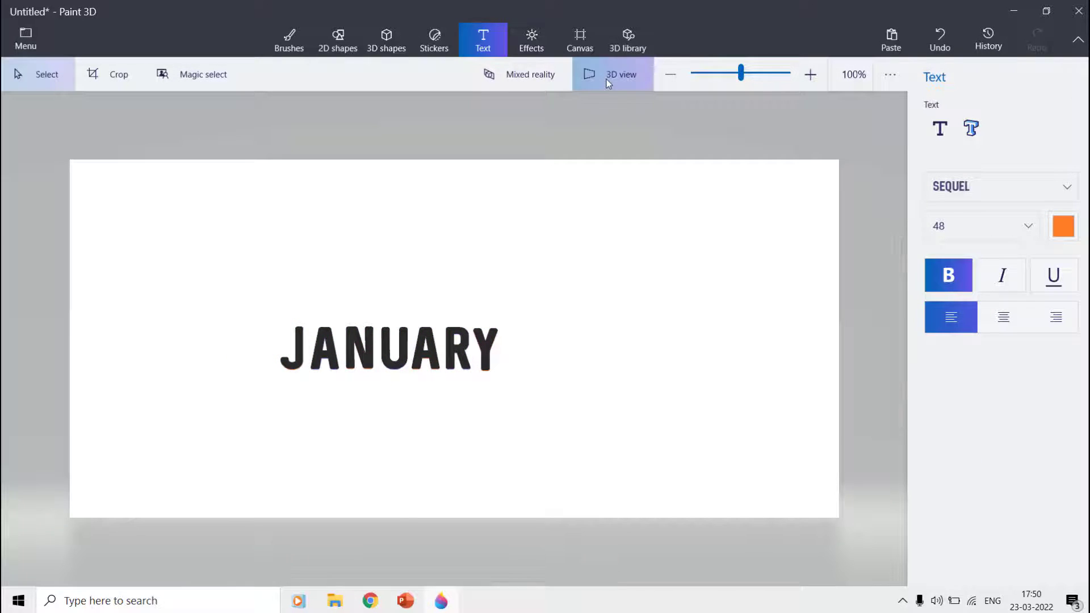
pyautogui.moveTo(366, 336); pyautogui.dragTo(492, 317)
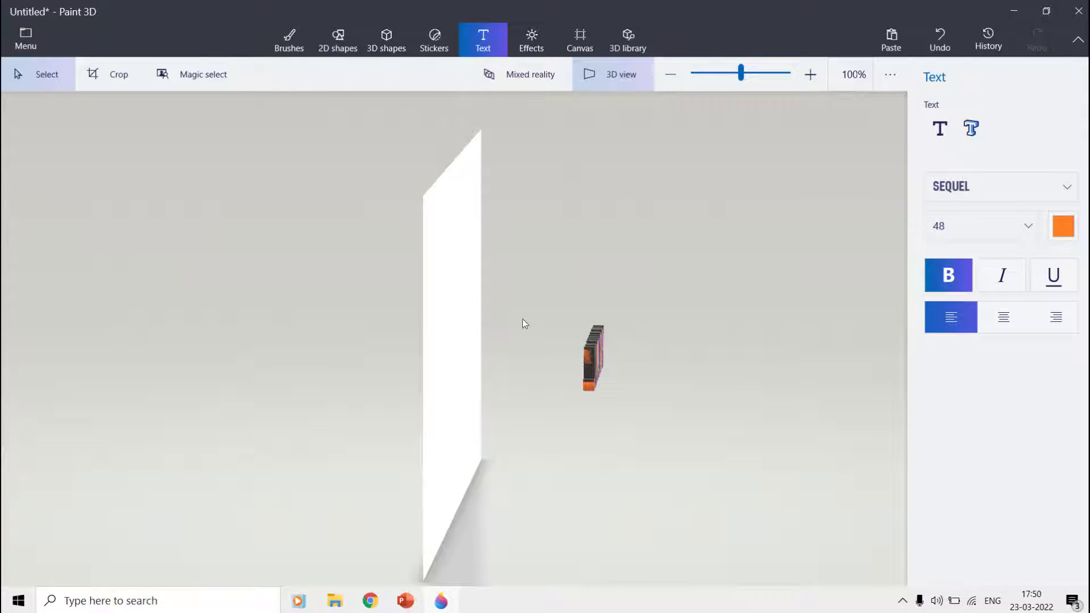
pyautogui.click(592, 360)
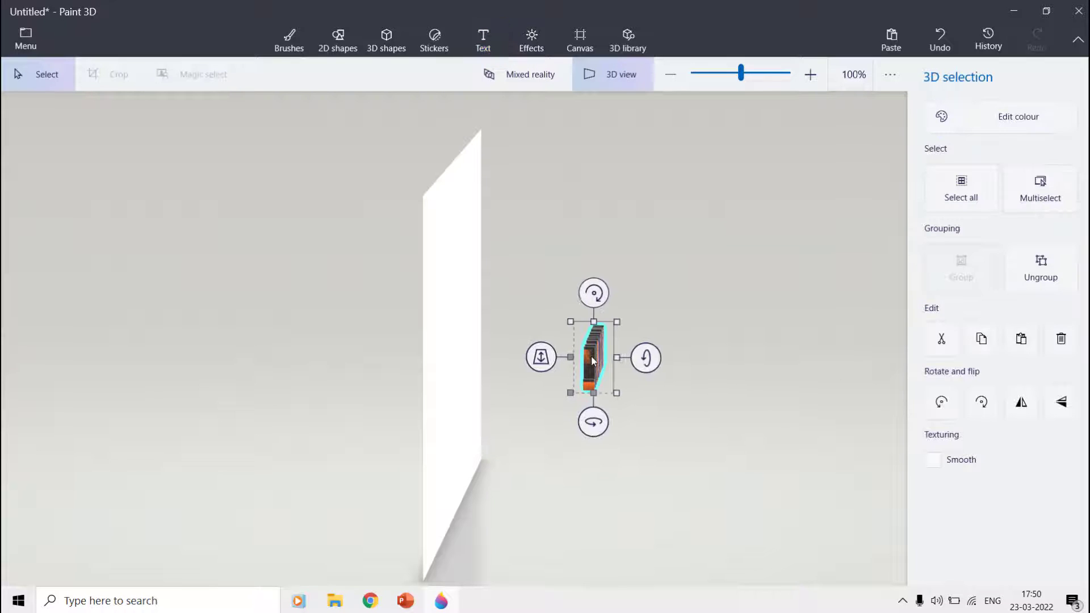
pyautogui.moveTo(592, 359); pyautogui.dragTo(547, 364)
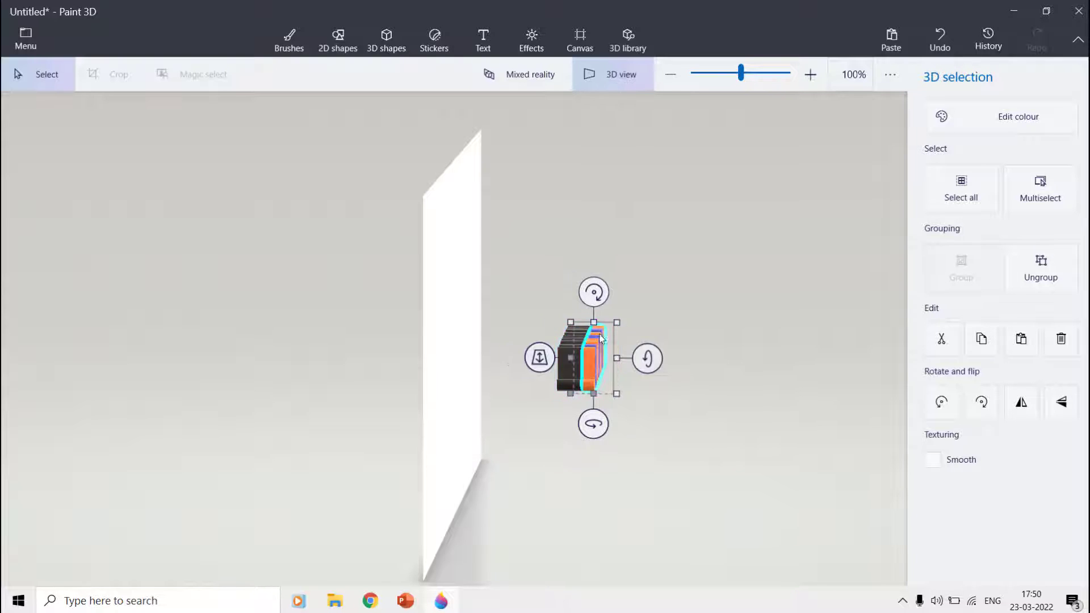
# Step: Reduce the depth of the coloured JANUARY to a thin front layer and return to the 2D view
pyautogui.moveTo(614, 360); pyautogui.dragTo(609, 358)
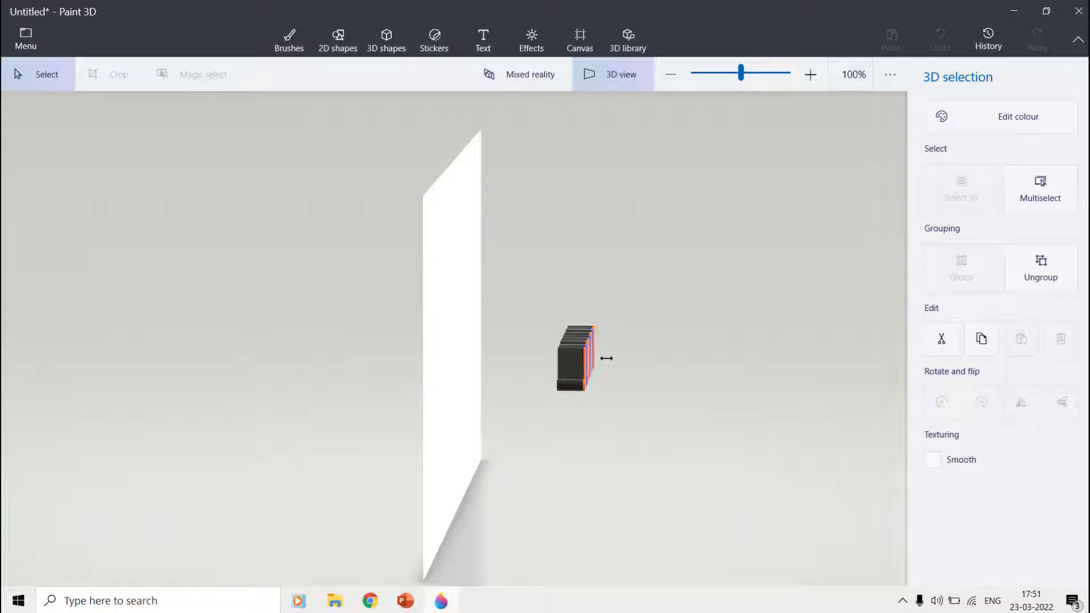
pyautogui.moveTo(606, 358); pyautogui.dragTo(605, 358)
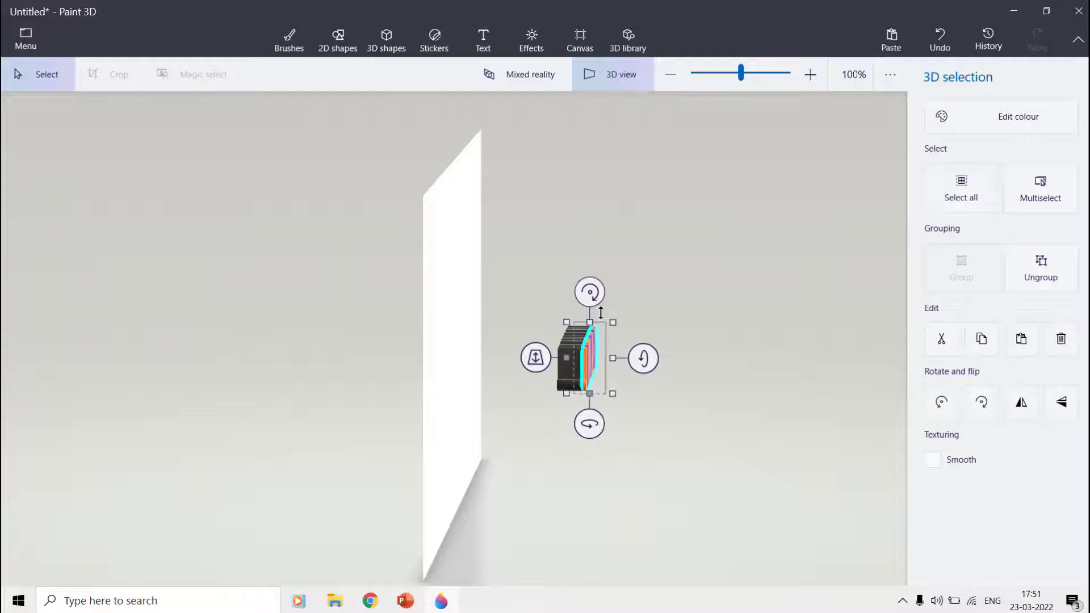
pyautogui.click(611, 84)
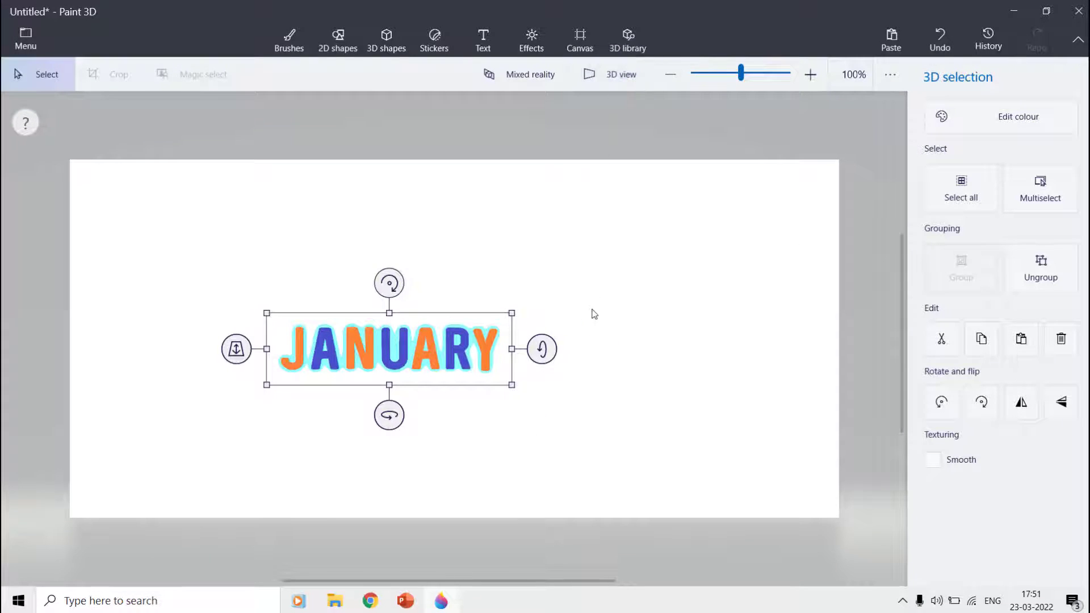
pyautogui.click(523, 359)
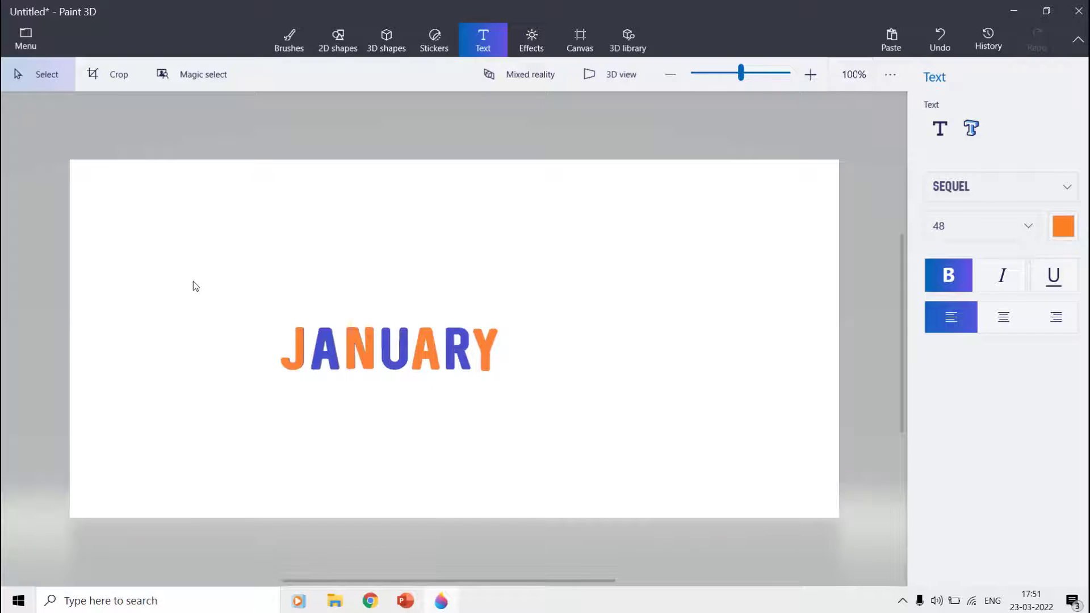
# Step: Group the coloured and black JANUARY words and try rotating the group about the X-axis
pyautogui.moveTo(193, 286); pyautogui.dragTo(655, 424)
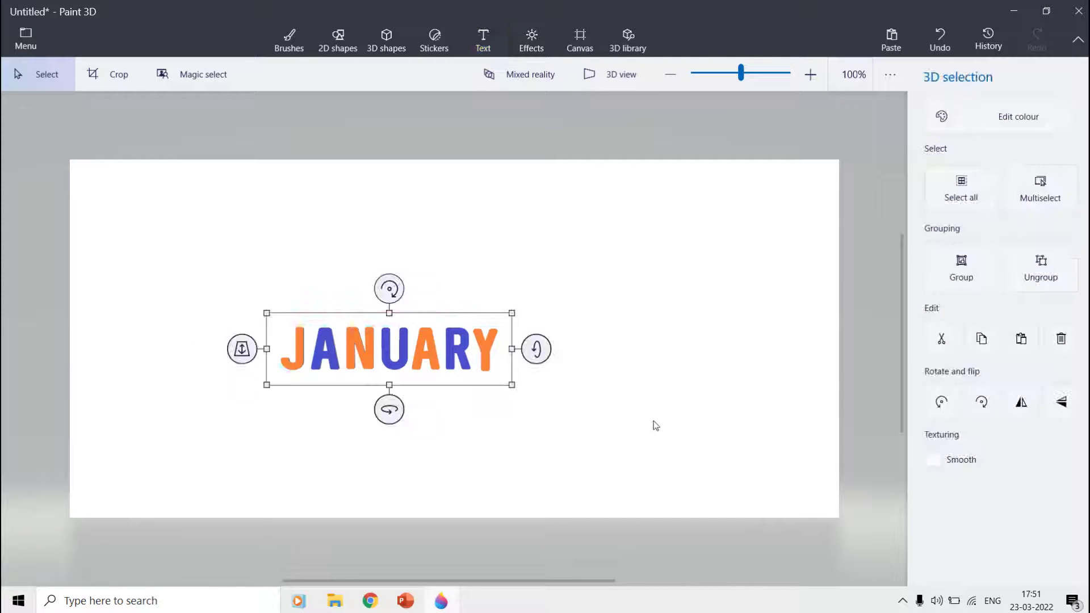
pyautogui.click(945, 259)
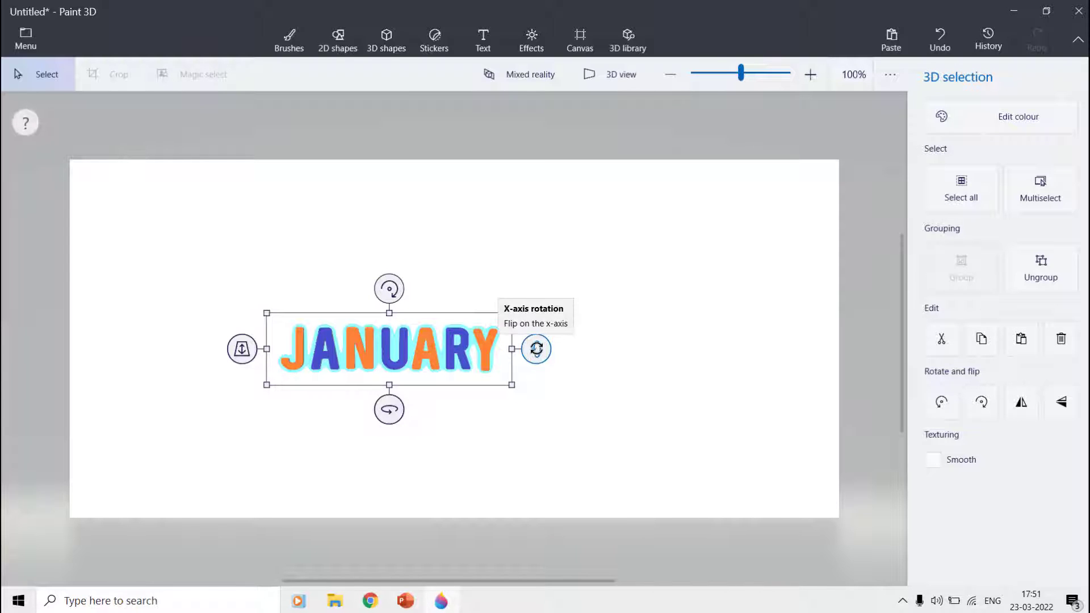
pyautogui.moveTo(536, 349); pyautogui.dragTo(572, 343)
pyautogui.click(571, 344)
pyautogui.moveTo(146, 287); pyautogui.dragTo(584, 406)
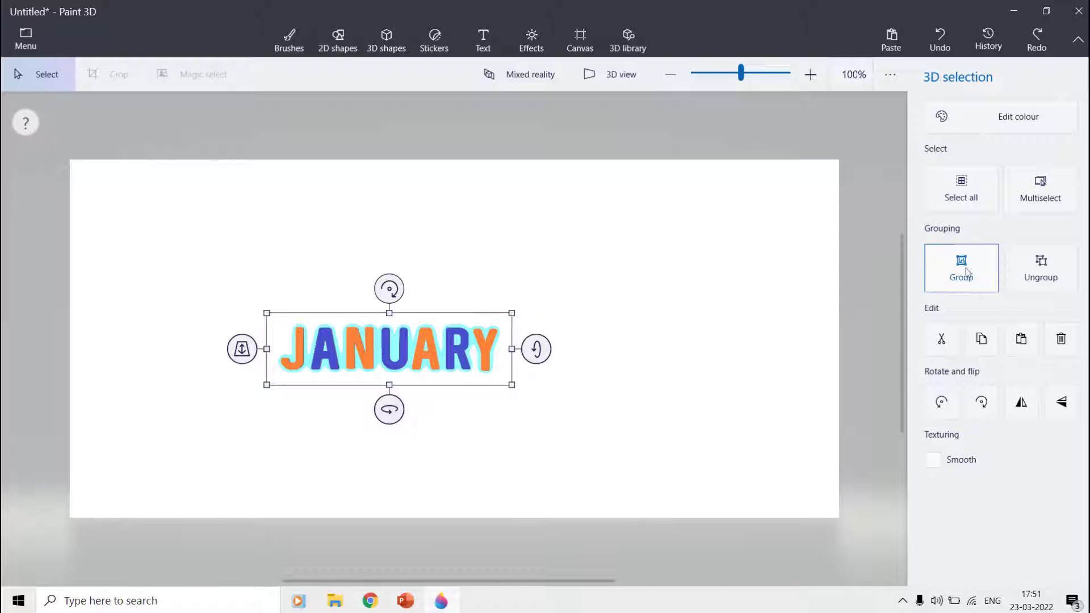
pyautogui.click(548, 302)
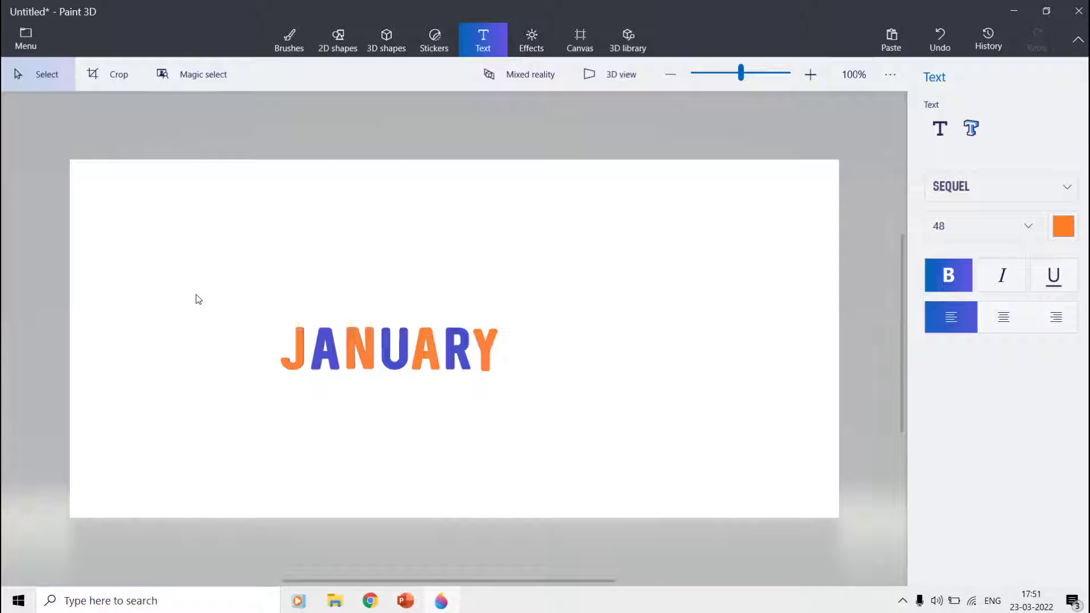
# Step: Ungroup the combined JANUARY and its nested word groups into separate letters
pyautogui.moveTo(197, 295); pyautogui.dragTo(253, 359)
pyautogui.click(258, 271)
pyautogui.moveTo(236, 287); pyautogui.dragTo(500, 403)
pyautogui.click(1038, 280)
pyautogui.click(305, 352)
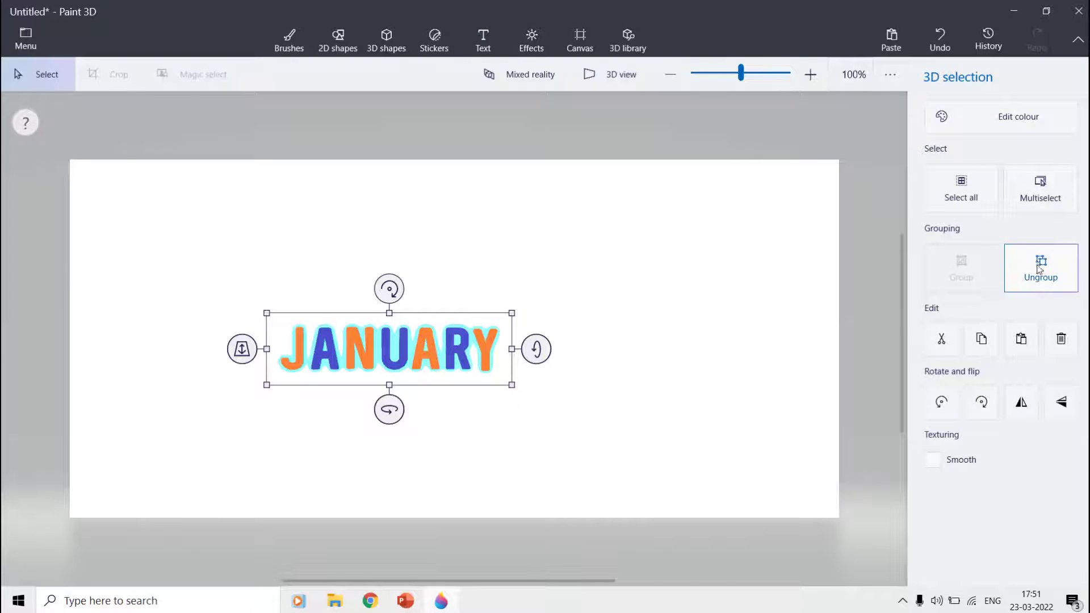
pyautogui.click(1039, 275)
pyautogui.moveTo(254, 309); pyautogui.dragTo(316, 385)
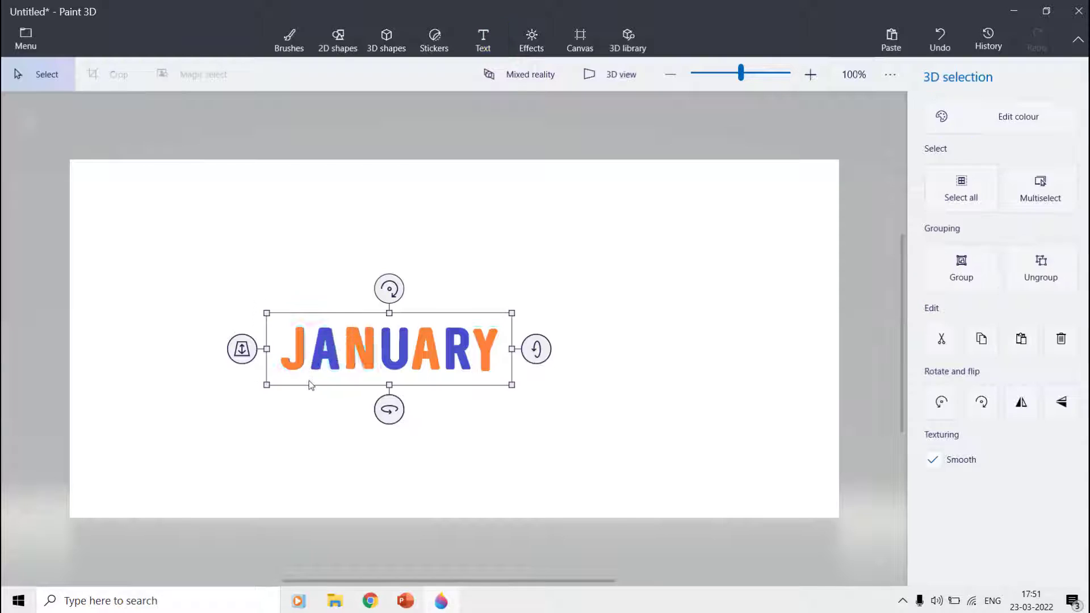
pyautogui.click(1040, 278)
# Step: Group the orange and black layers of the J and rotate the letter about the X-axis
pyautogui.moveTo(271, 317); pyautogui.dragTo(317, 386)
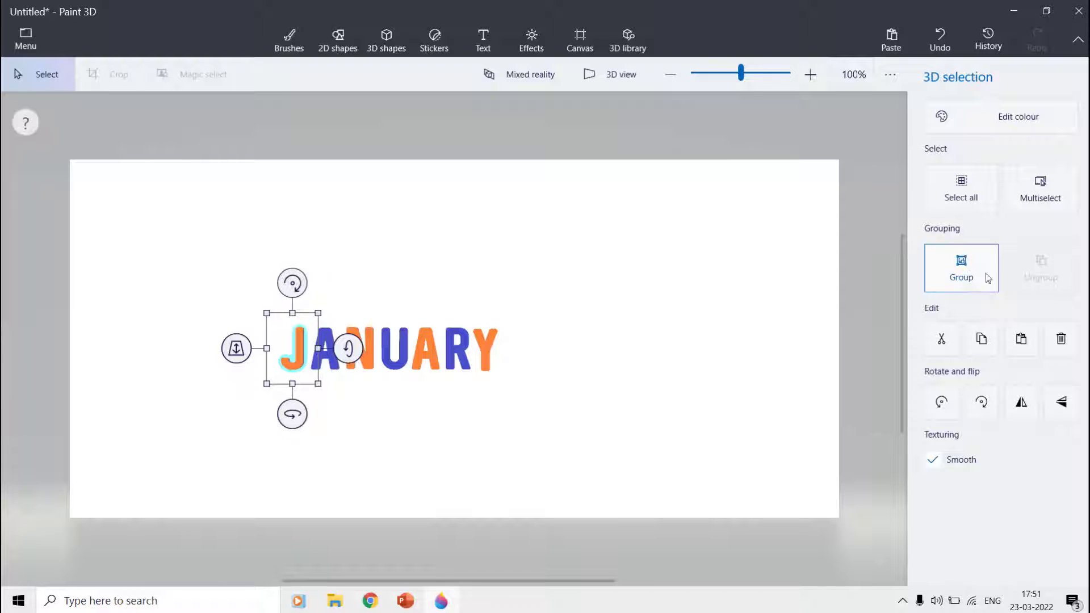
pyautogui.click(967, 275)
pyautogui.moveTo(348, 347); pyautogui.dragTo(344, 372)
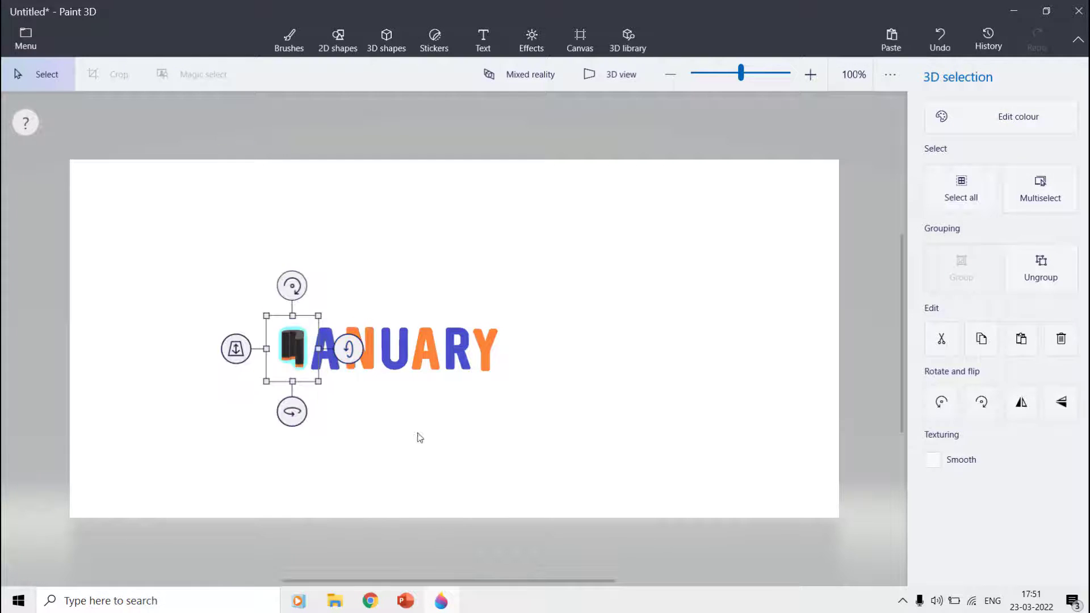
pyautogui.click(483, 40)
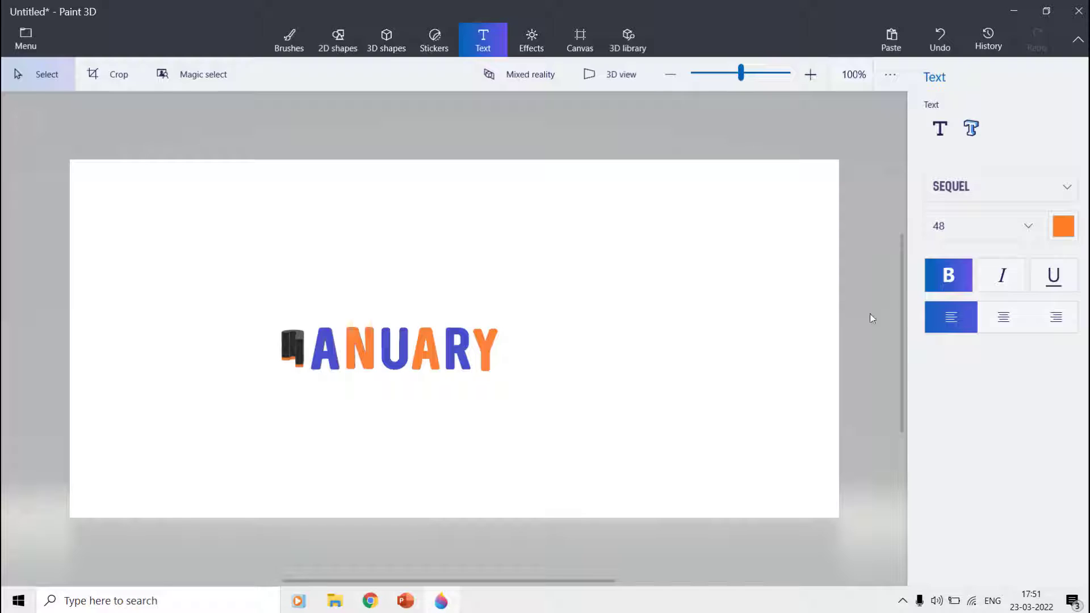
# Step: Undo the J's rotation and delete all the other letters so that only the J remains on the canvas
pyautogui.rightClick(374, 210)
pyautogui.click(399, 226)
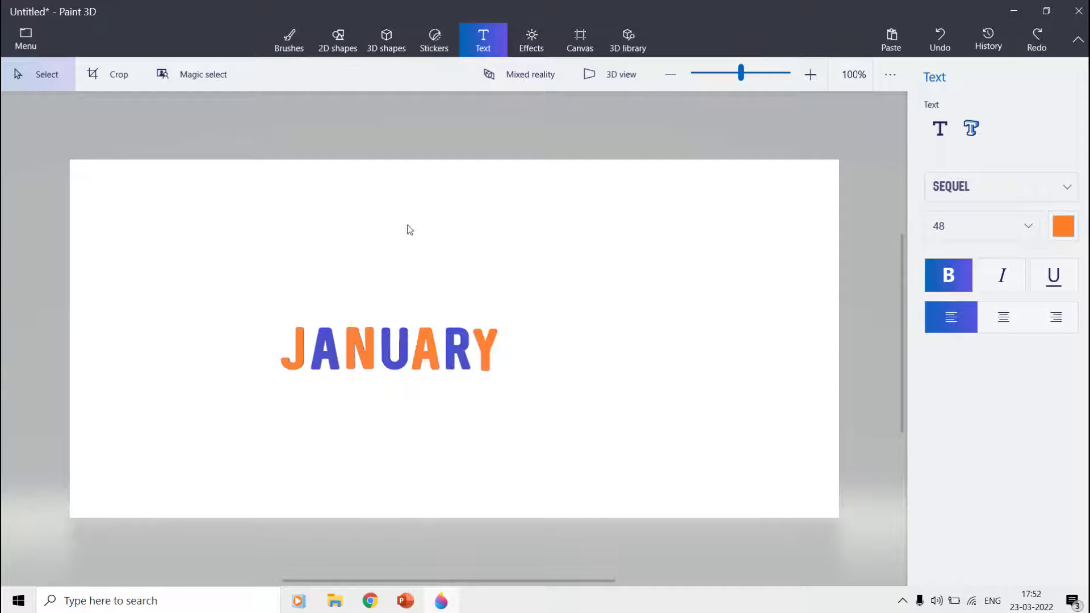
pyautogui.click(270, 343)
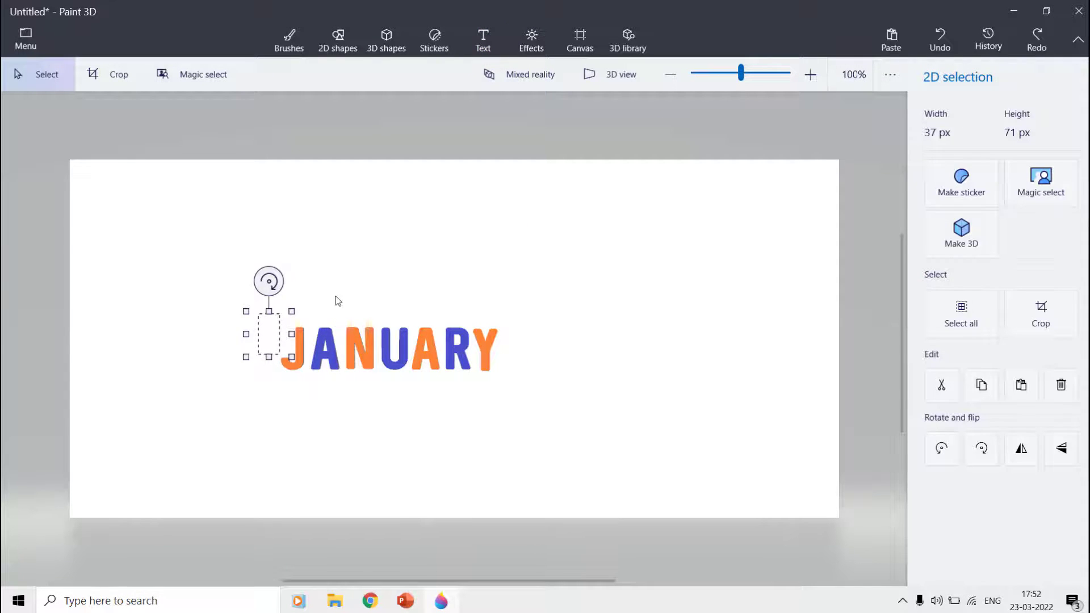
pyautogui.click(318, 302)
pyautogui.moveTo(312, 297); pyautogui.dragTo(528, 383)
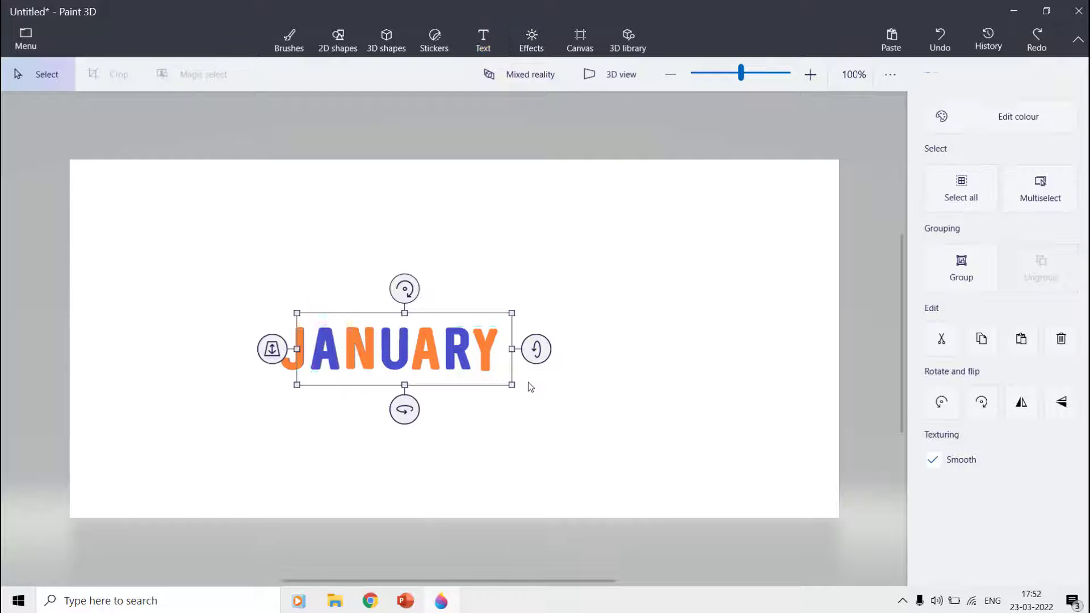
pyautogui.press('Delete')
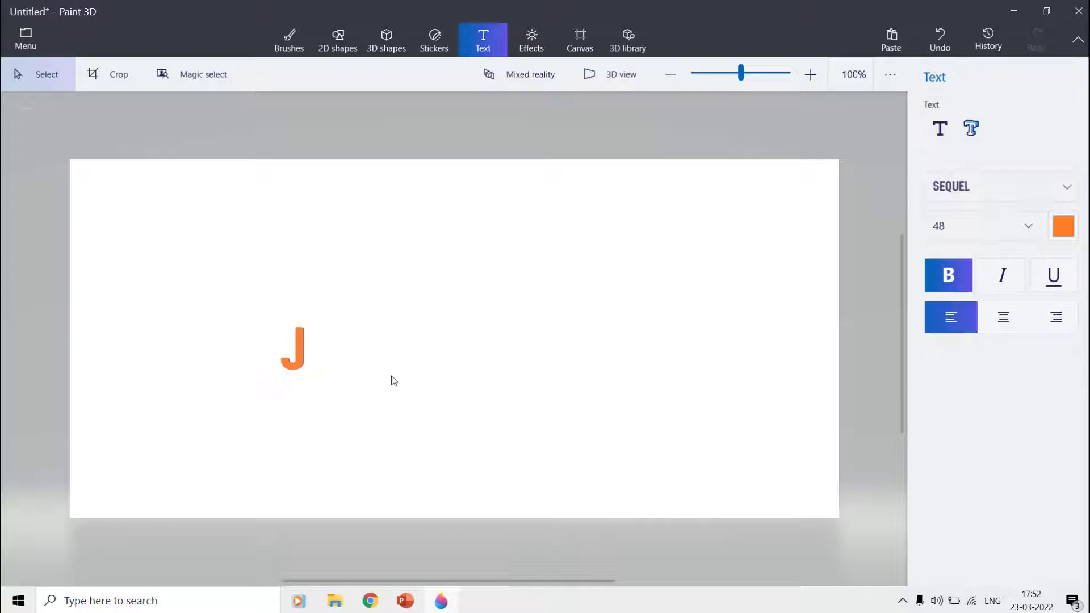
# Step: Try rotating the isolated J about the X-axis and undo the rotation
pyautogui.moveTo(247, 304); pyautogui.dragTo(349, 364)
pyautogui.click(415, 356)
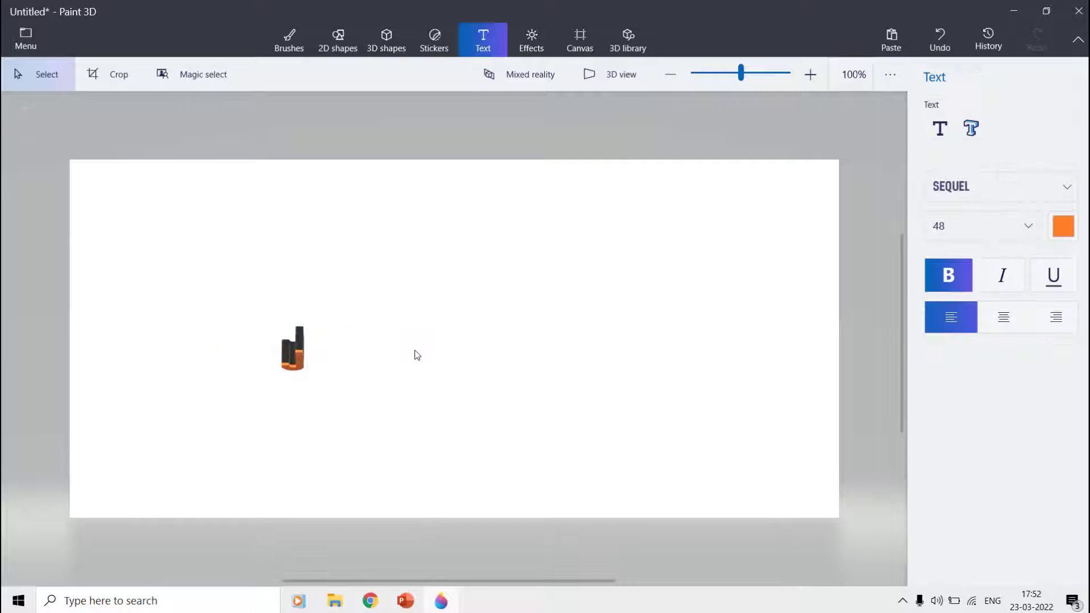
pyautogui.hotkey('ctrl', 'z')
# Step: Start saving the J as a GLB 3D model and create and open a new Desktop folder named Letters
pyautogui.click(25, 35)
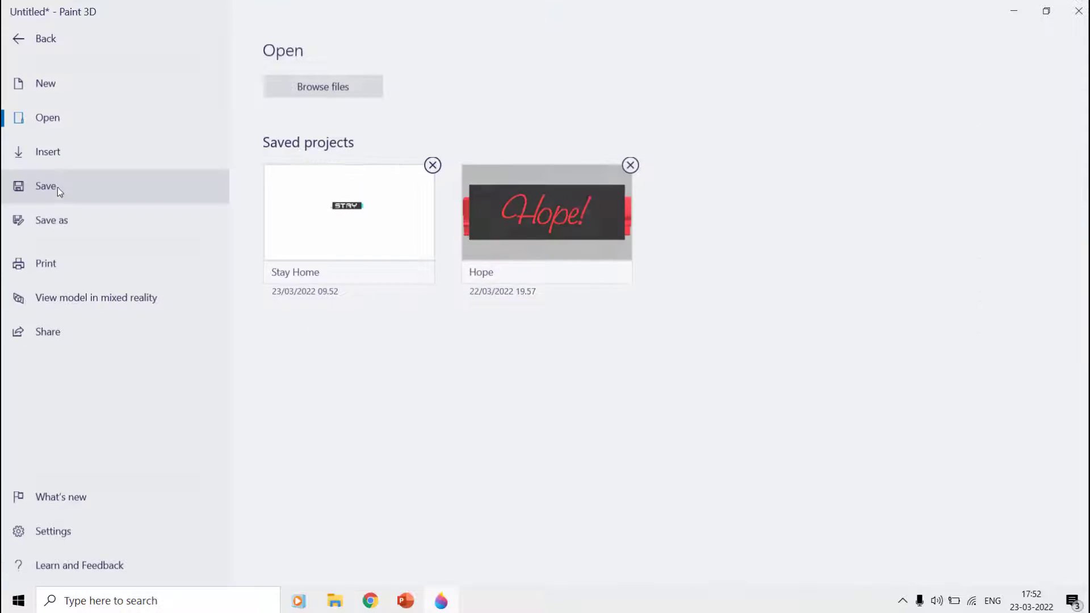
pyautogui.click(53, 188)
pyautogui.click(367, 155)
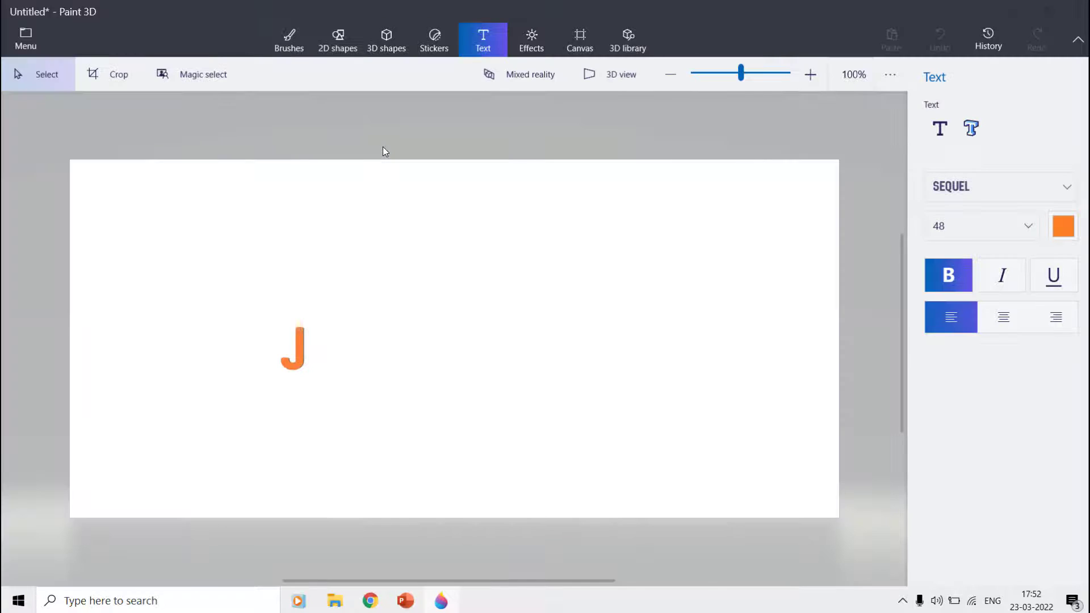
pyautogui.scroll(7, 91, 142)
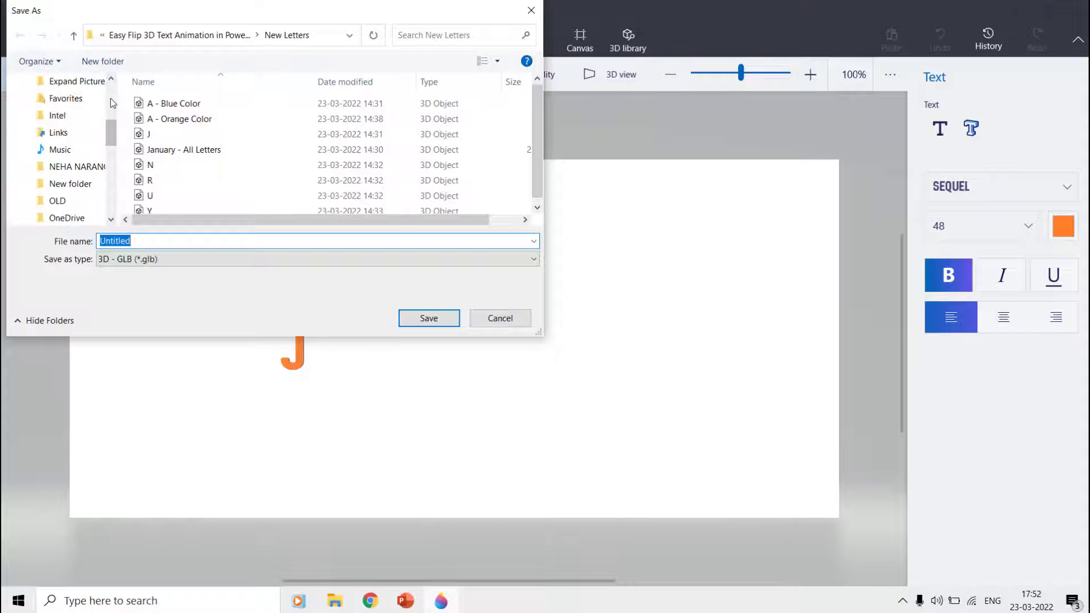
pyautogui.click(69, 169)
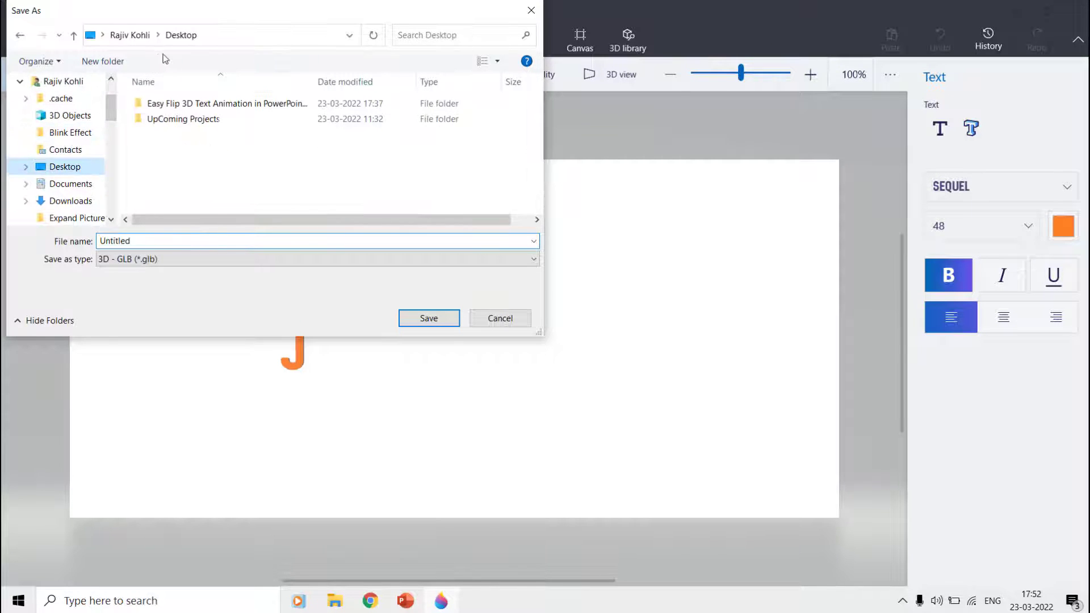
pyautogui.click(111, 61)
pyautogui.write('Letters')
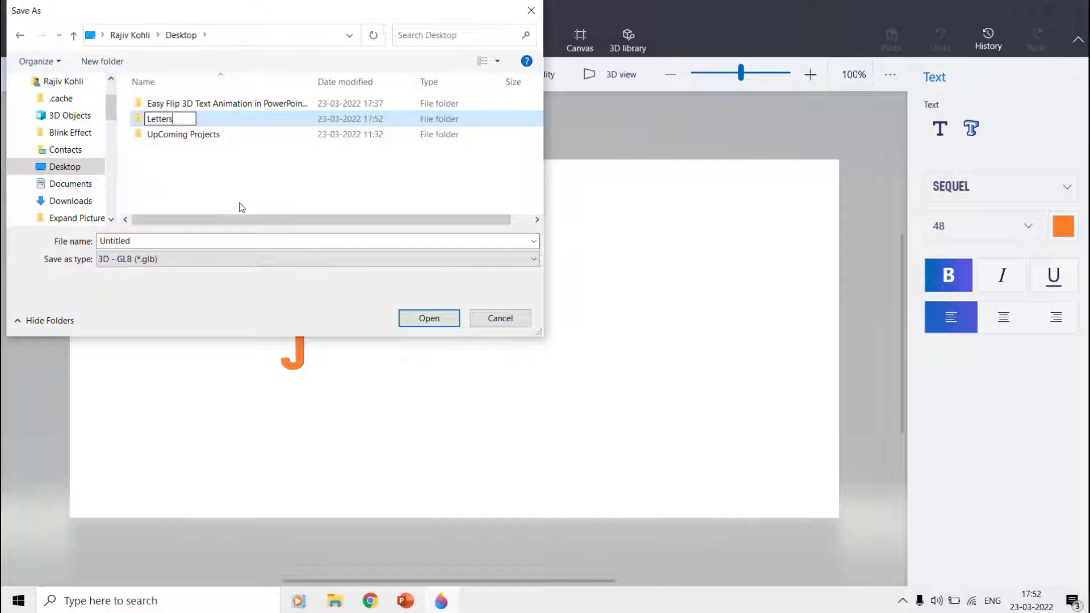
pyautogui.press('Return')
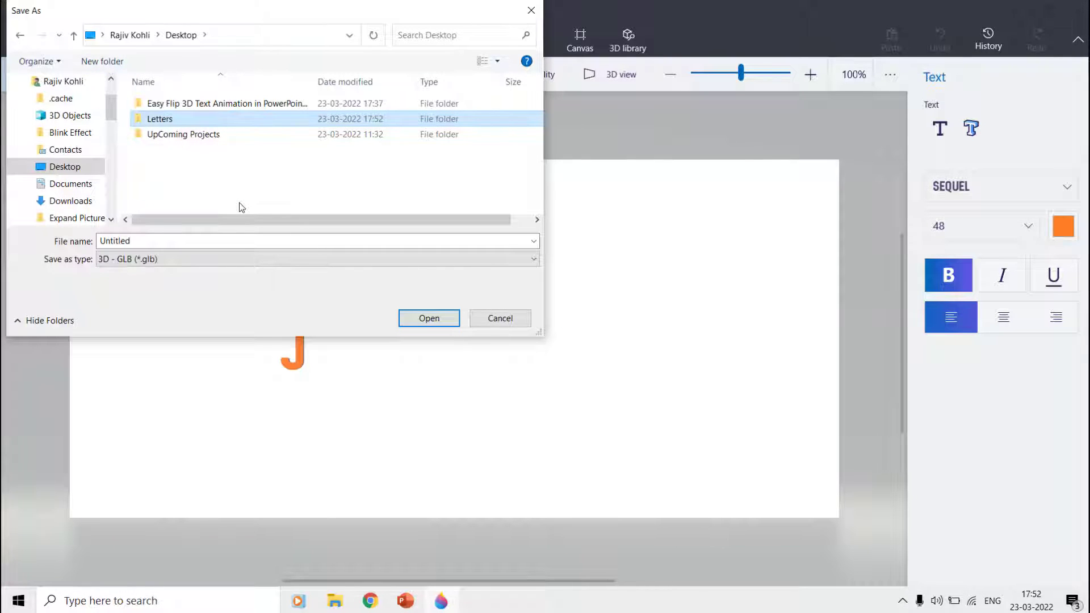
pyautogui.press('Return')
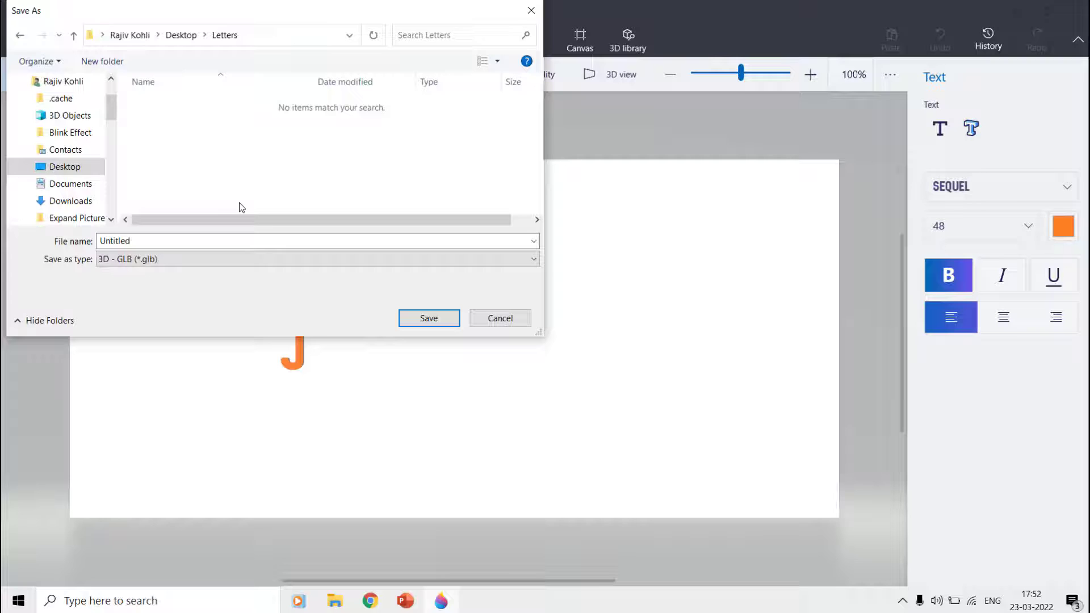
# Step: Name the 3D model file Letter J and save it in the Letters folder
pyautogui.click(201, 240)
pyautogui.write('Letter J')
pyautogui.press('Return')
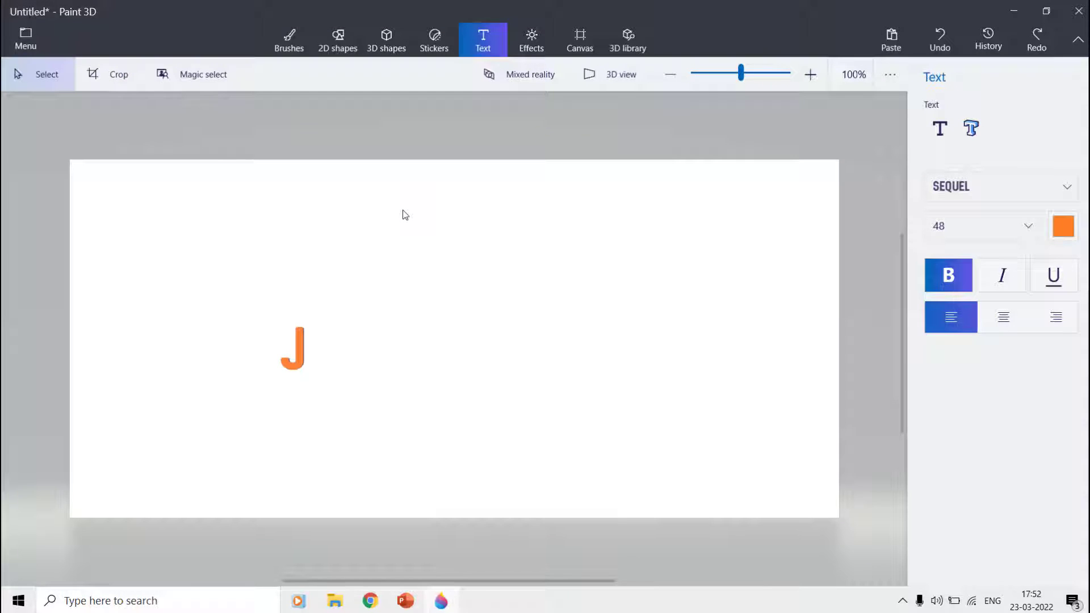
# Step: Undo the deletion of the other letters, and delete the J and the NUARY letters to isolate the blue A
pyautogui.rightClick(405, 214)
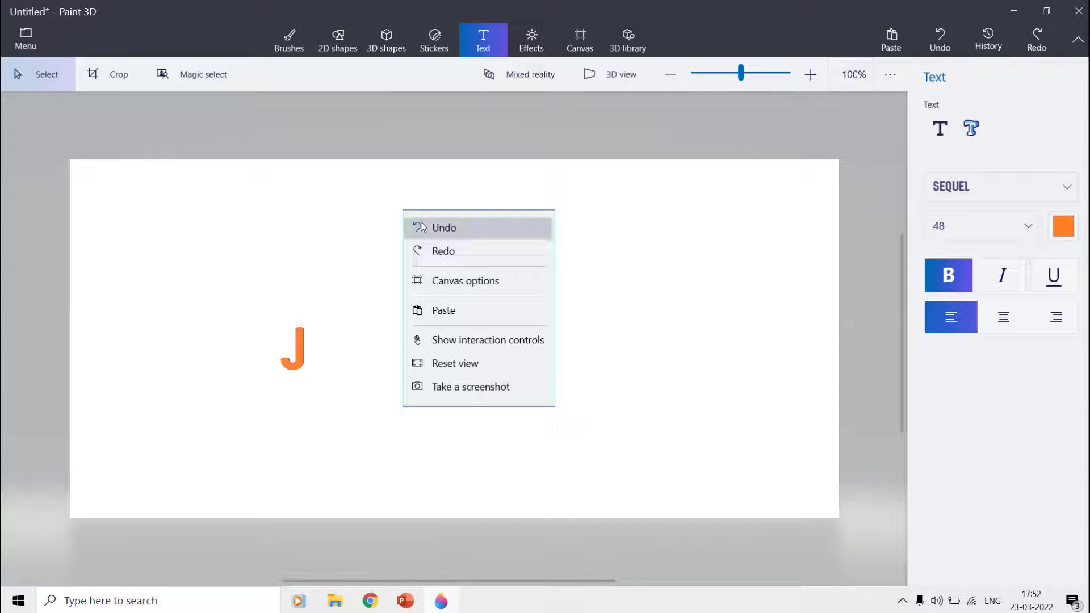
pyautogui.click(421, 227)
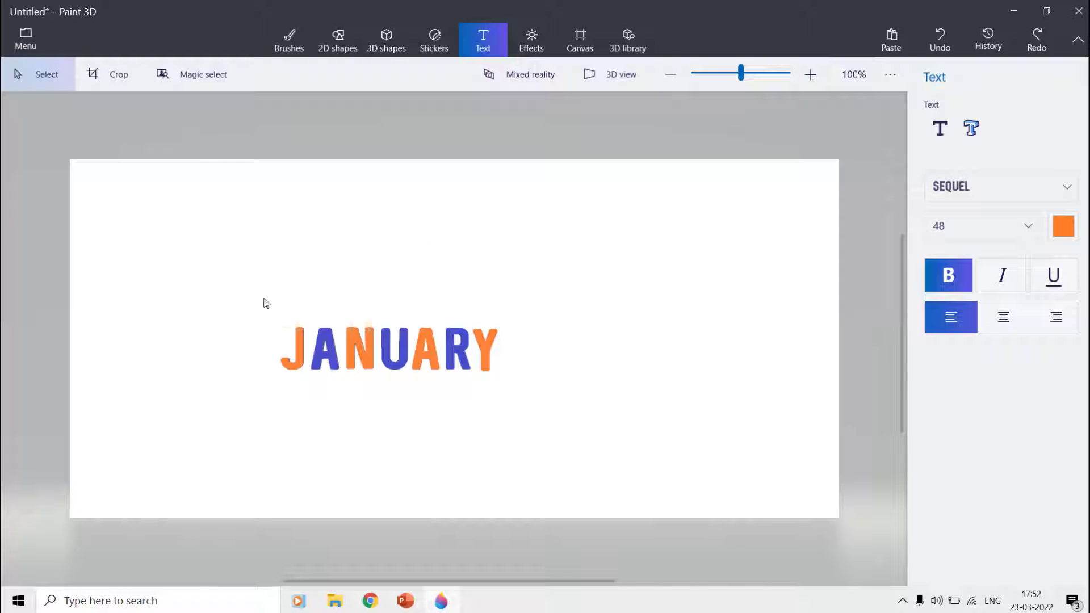
pyautogui.moveTo(266, 306); pyautogui.dragTo(313, 388)
pyautogui.click(483, 40)
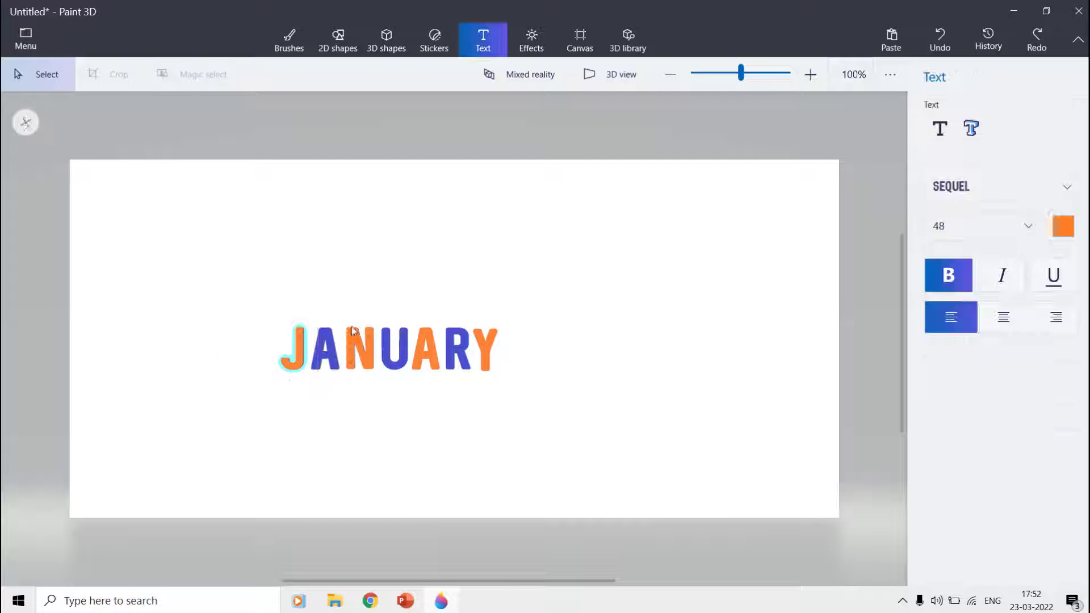
pyautogui.press('Delete')
pyautogui.moveTo(342, 306); pyautogui.dragTo(537, 405)
pyautogui.click(469, 377)
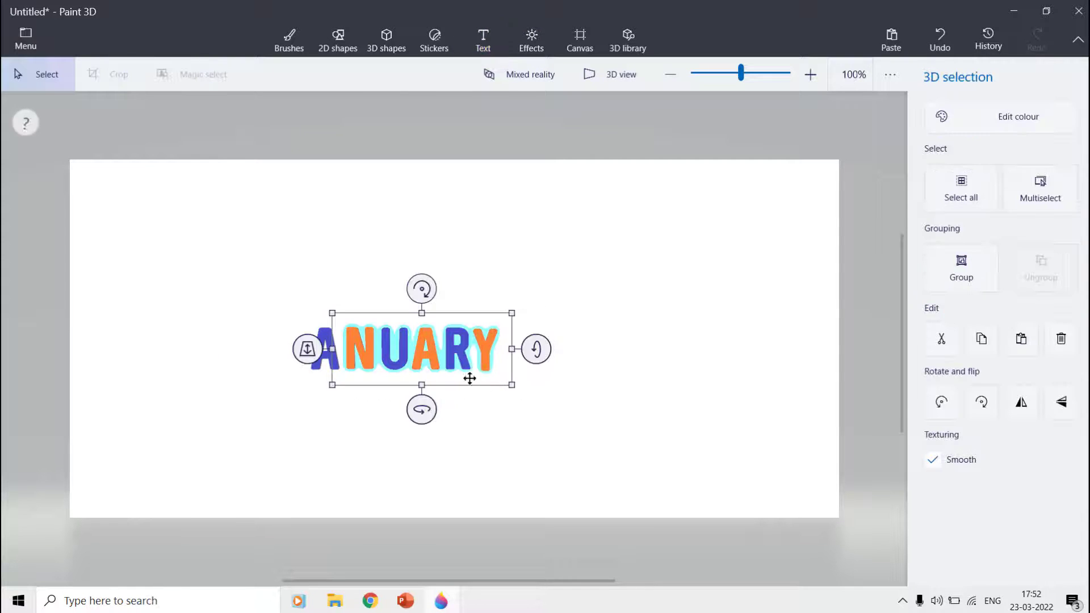
pyautogui.press('Delete')
# Step: Group the blue and black layers of the isolated A
pyautogui.click(483, 40)
pyautogui.moveTo(278, 306); pyautogui.dragTo(398, 390)
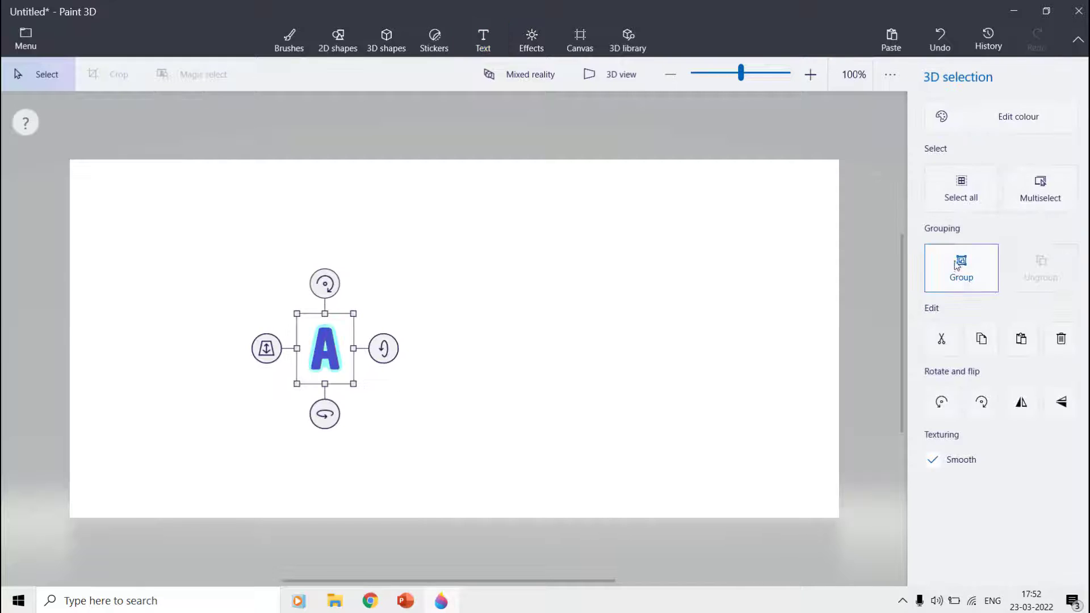
pyautogui.click(955, 275)
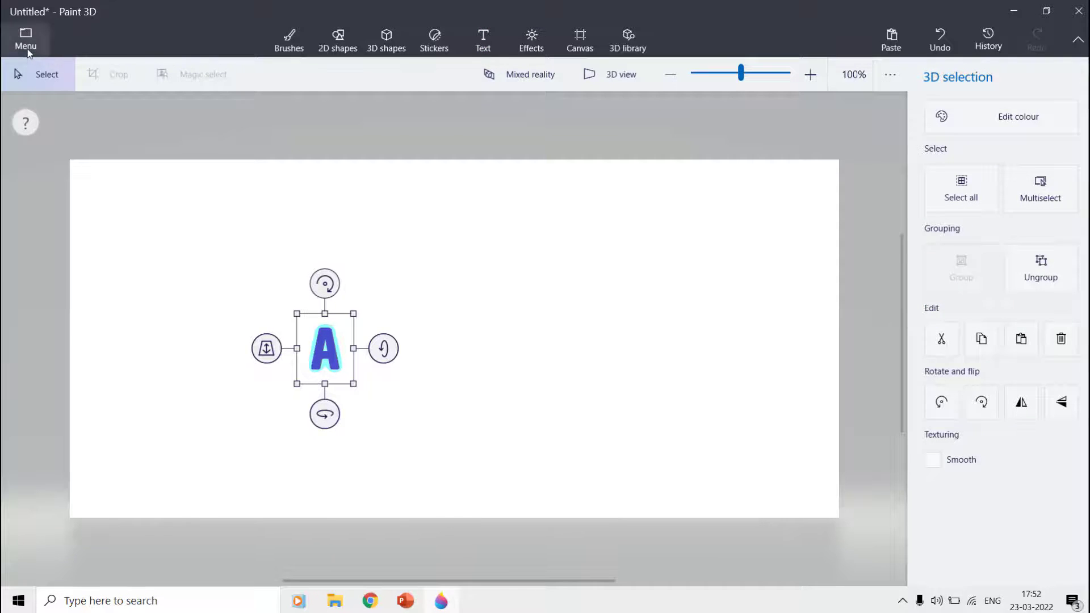
# Step: Save the grouped A as a GLB 3D model named Letter A - Blue Color in the Letters folder
pyautogui.click(28, 52)
pyautogui.click(75, 189)
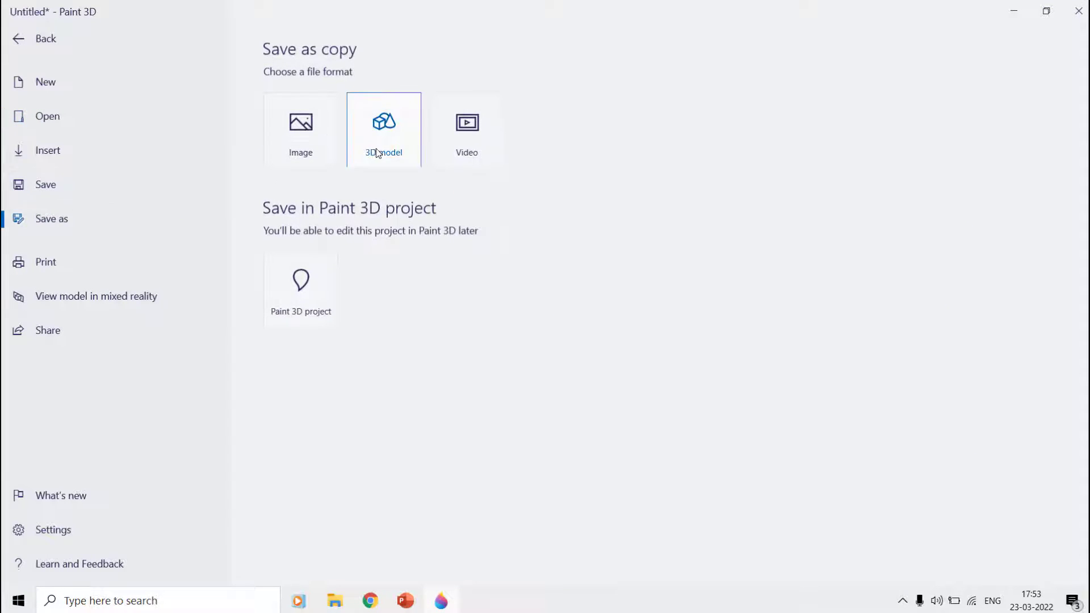
pyautogui.click(376, 152)
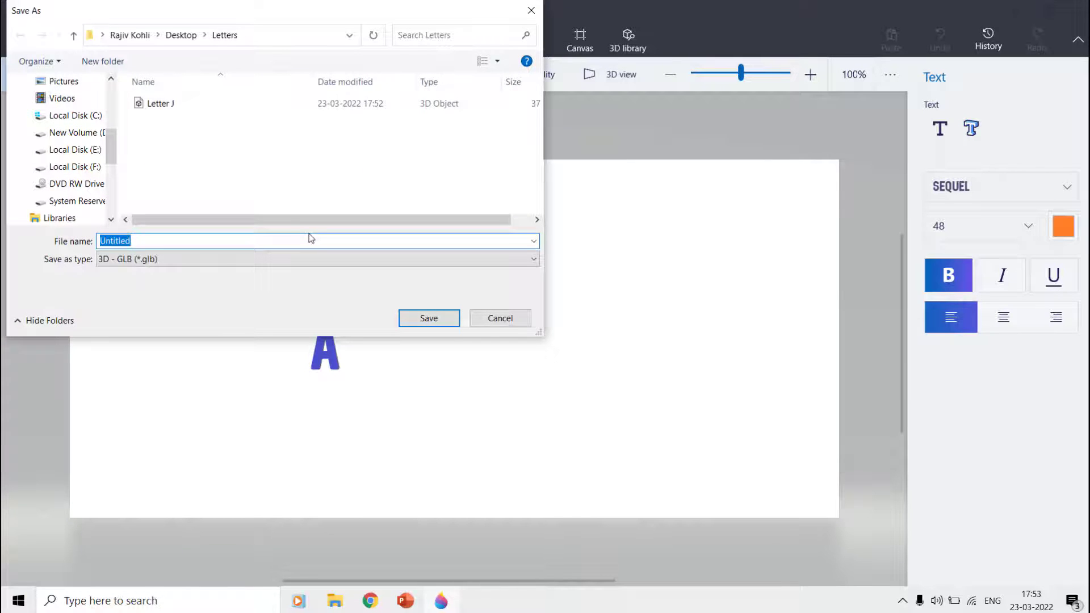
pyautogui.write('Letter A - Blue Color')
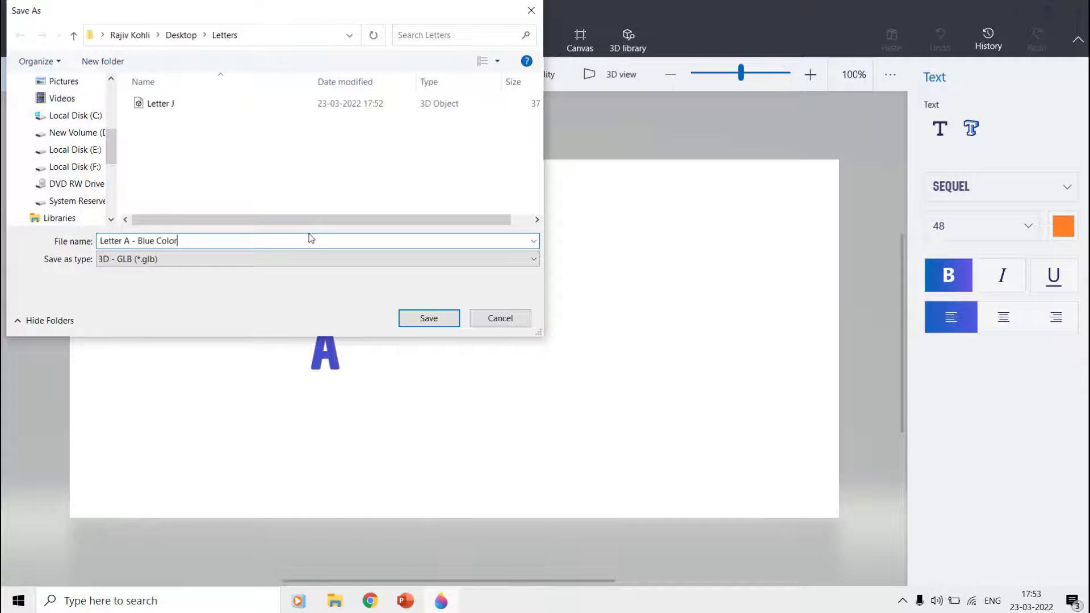
pyautogui.press('Return')
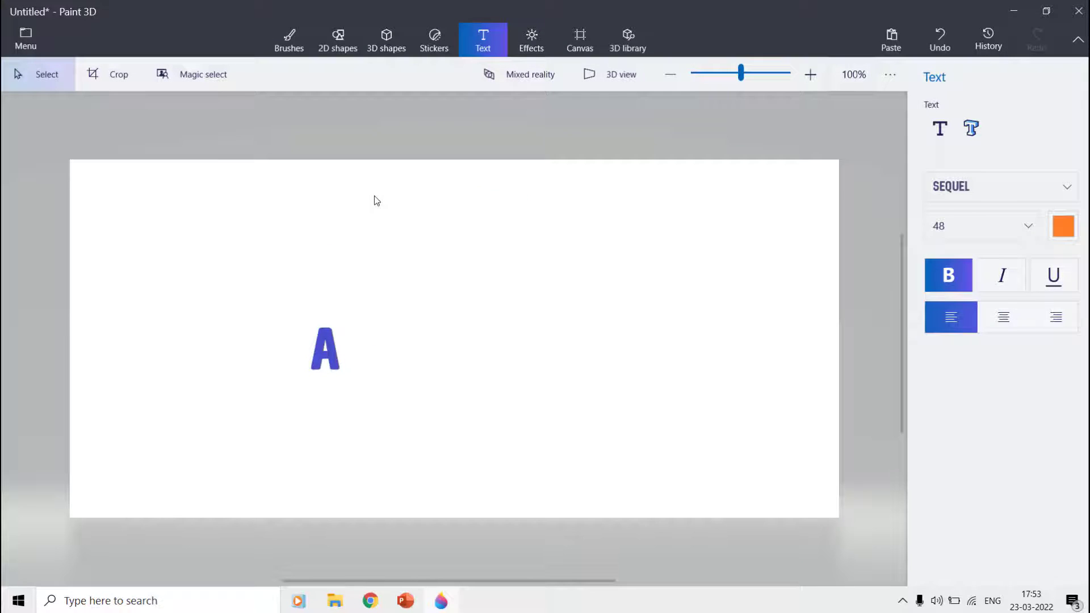
# Step: Undo the A's grouping and the deletion of the NUARY letters
pyautogui.rightClick(372, 195)
pyautogui.click(396, 214)
pyautogui.rightClick(394, 198)
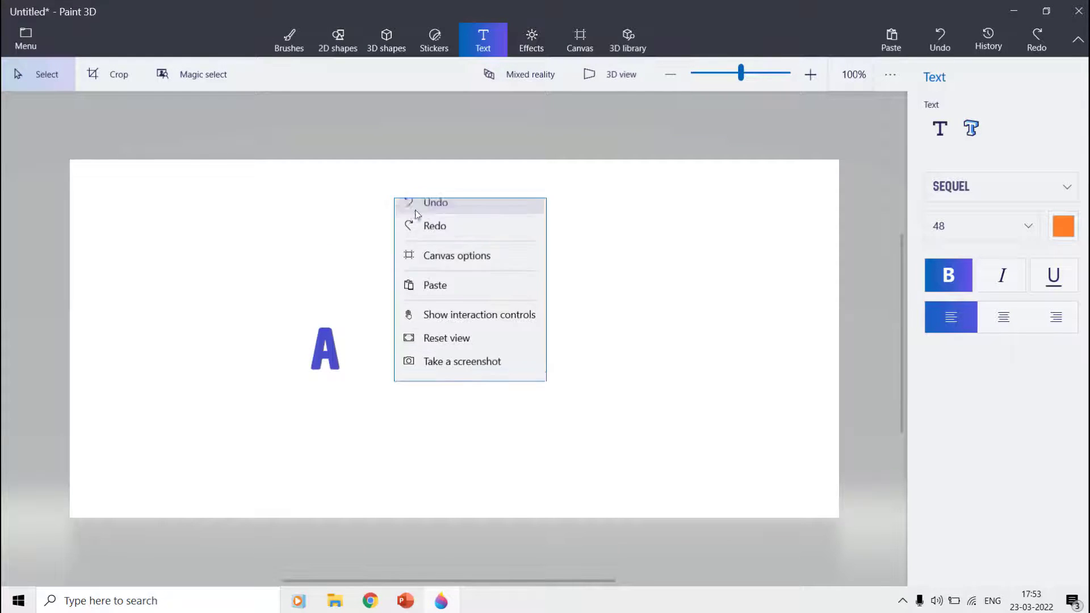
pyautogui.click(415, 214)
pyautogui.rightClick(417, 198)
pyautogui.click(438, 209)
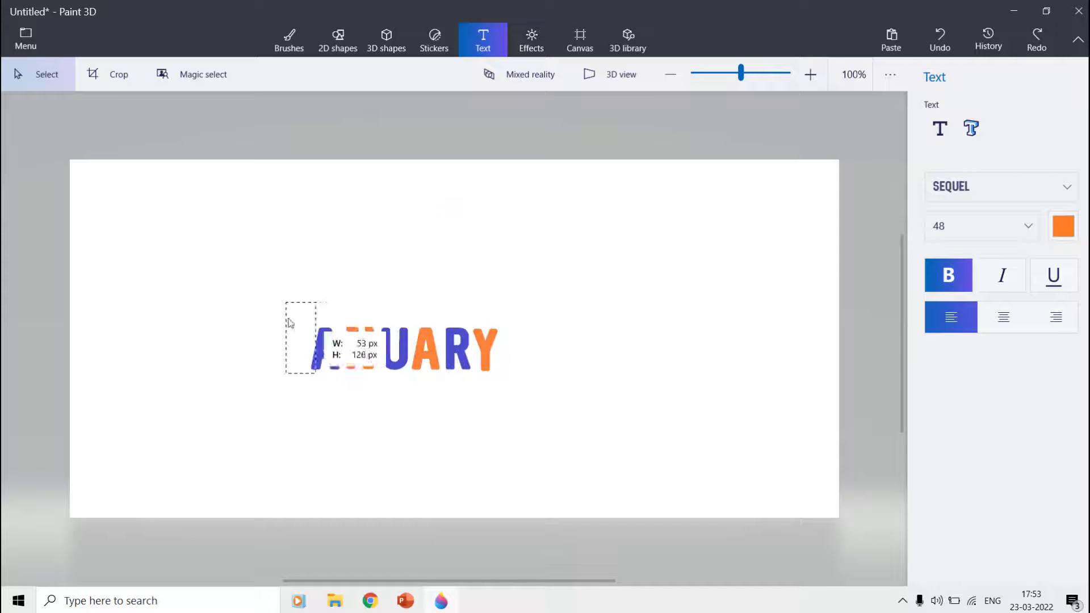
# Step: Isolate the orange N and save it as a GLB 3D model in the Letters folder
pyautogui.hotkey('ctrl', 'y')
pyautogui.hotkey('ctrl', 'y')
pyautogui.hotkey('ctrl', 'y')
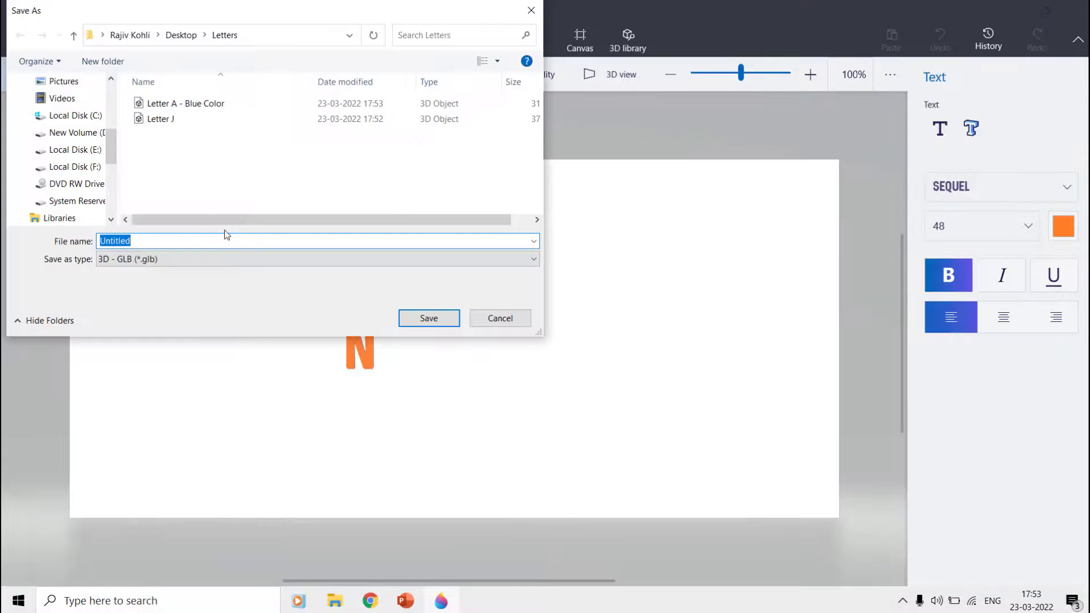
pyautogui.press('Return')
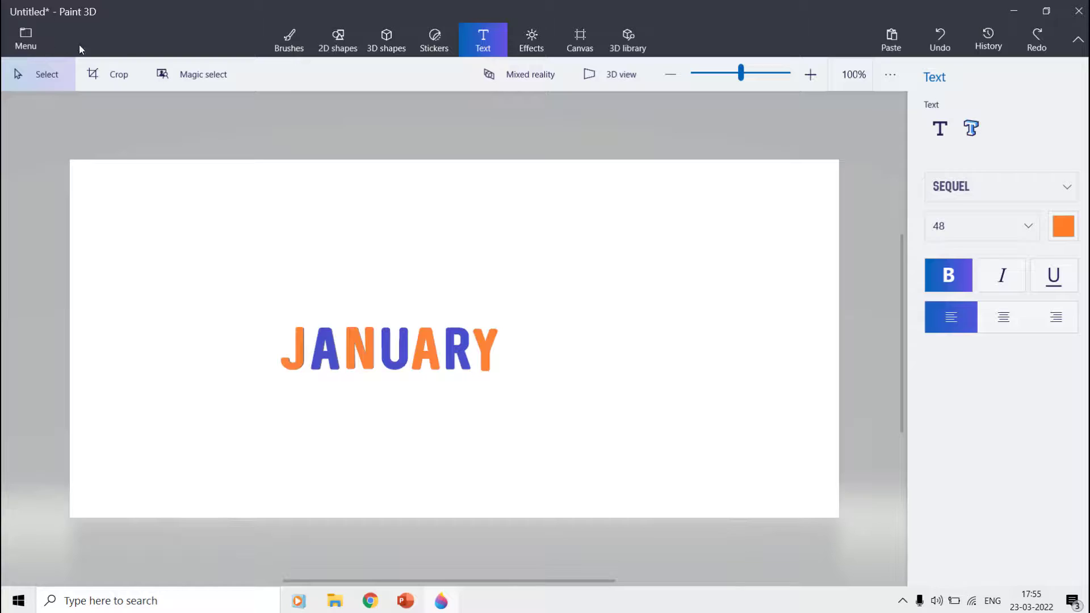
# Step: Save the full JANUARY as a Paint 3D project named All Letters Paint Project File and close the program, discarding the clipboard's 3D data
pyautogui.click(26, 40)
pyautogui.click(57, 184)
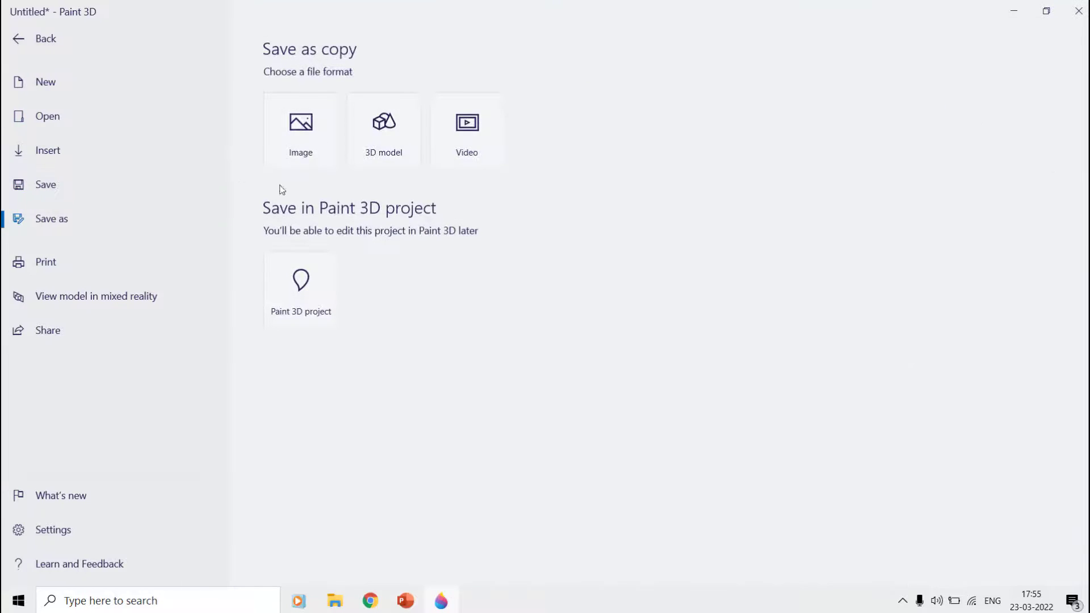
pyautogui.click(301, 298)
pyautogui.write('All Letters ')
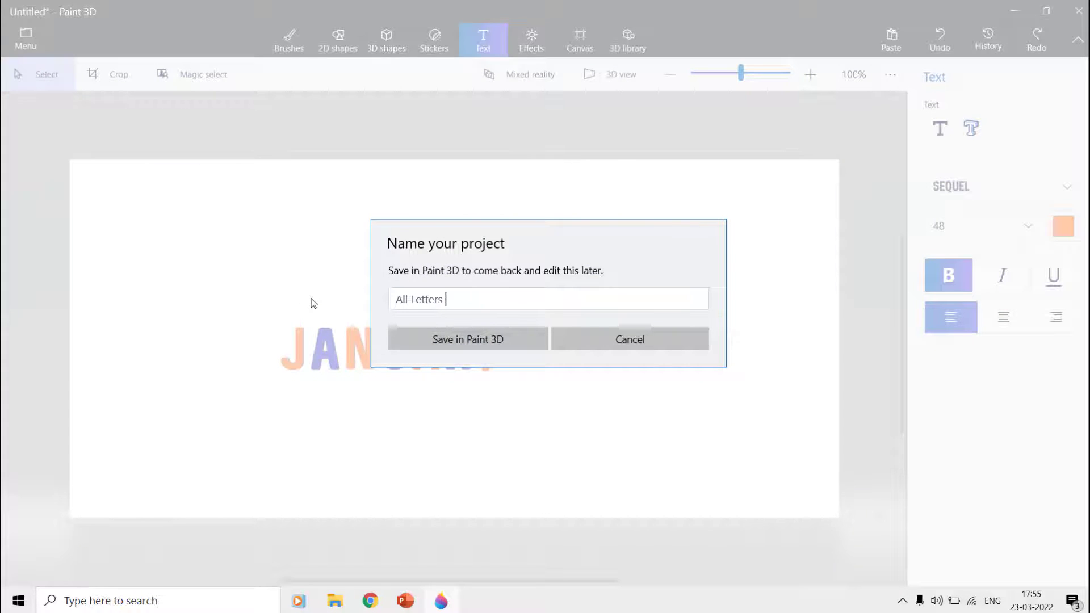
pyautogui.write('Paint Project File')
pyautogui.press('Return')
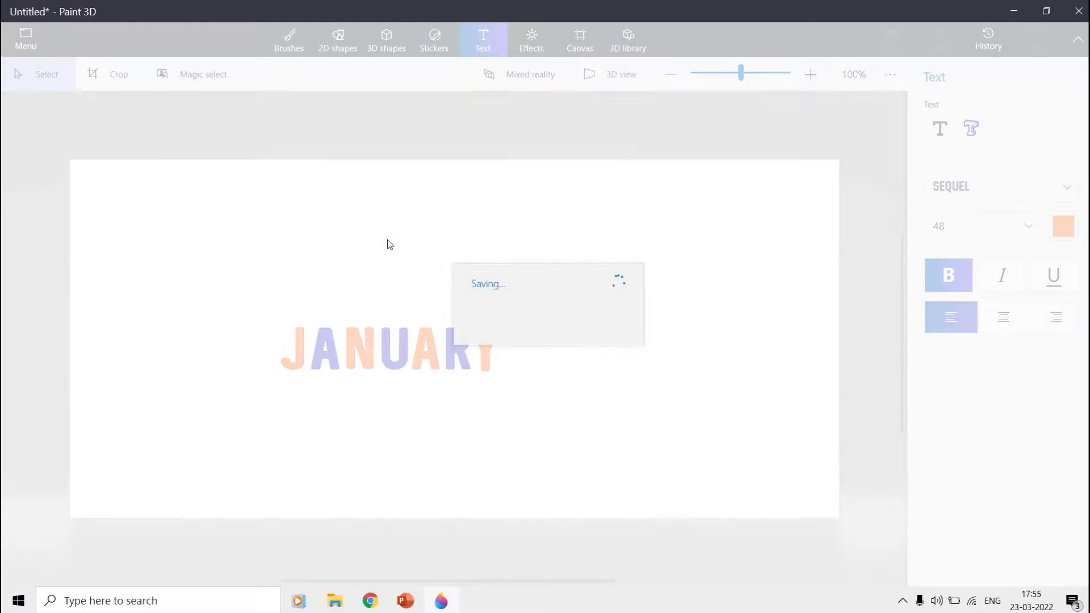
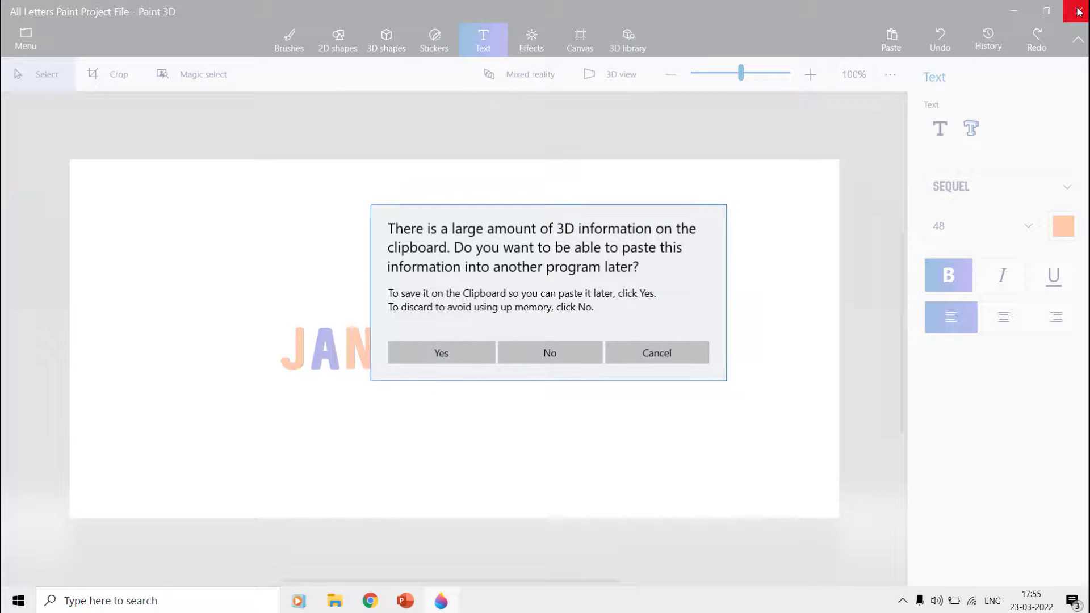
pyautogui.click(522, 356)
# Step: In PowerPoint, create a new blank presentation and apply the Blank layout to its slide
pyautogui.click(13, 45)
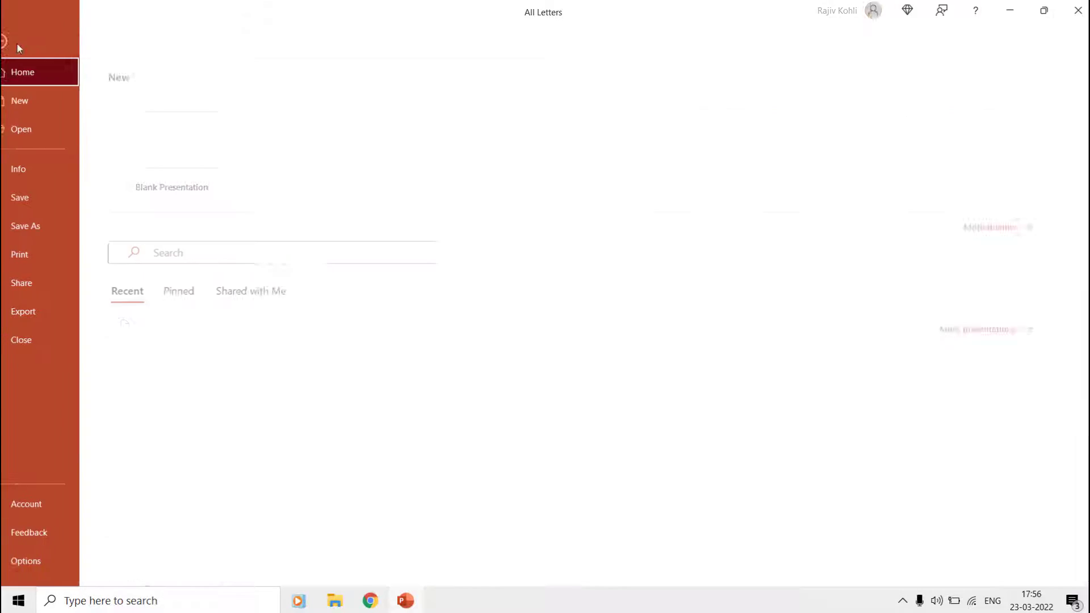
pyautogui.click(39, 103)
pyautogui.click(176, 147)
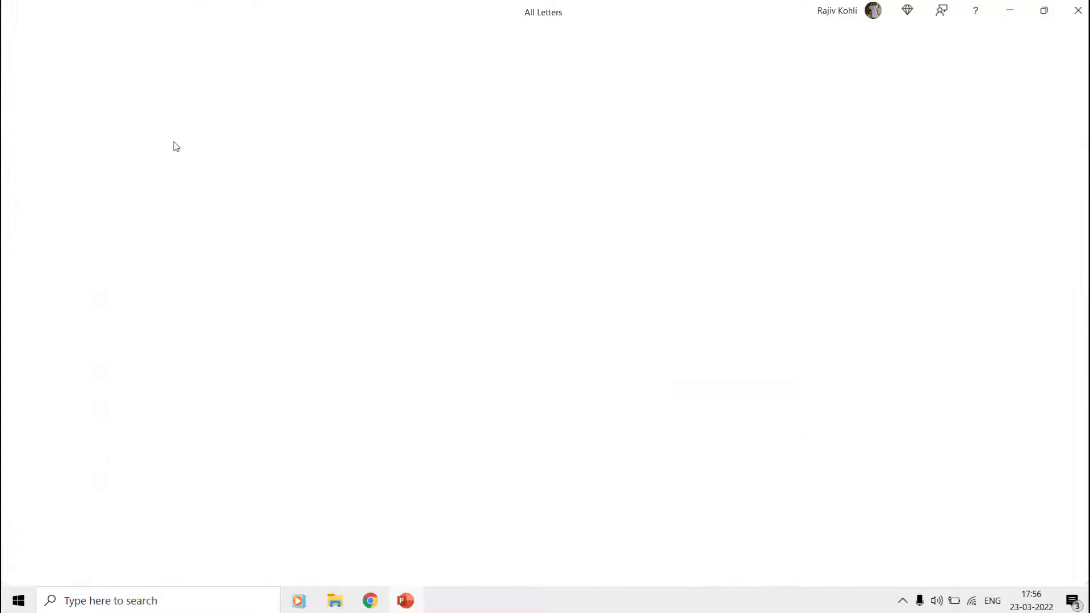
pyautogui.click(203, 70)
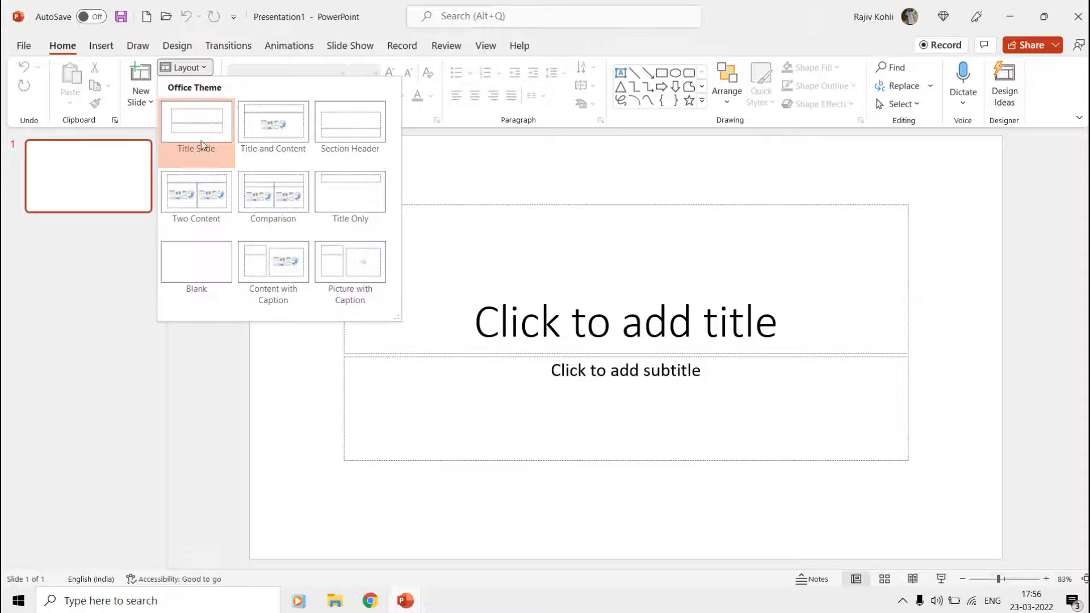
pyautogui.click(196, 255)
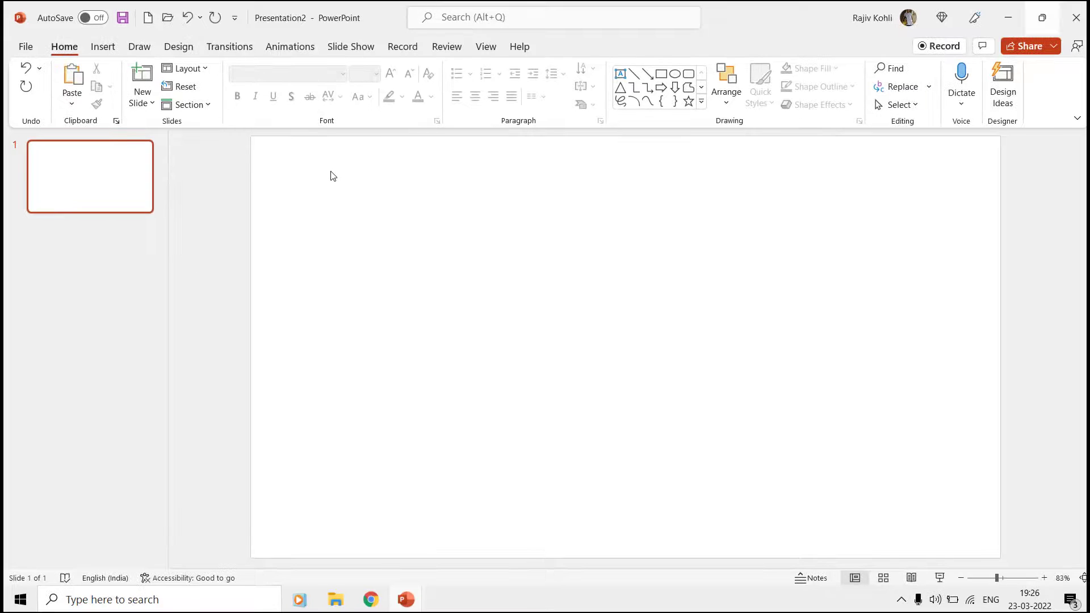
# Step: Insert all seven letter 3D models (both A colours, J, N, R, U and Y) from the Letters folder onto the slide
pyautogui.click(115, 53)
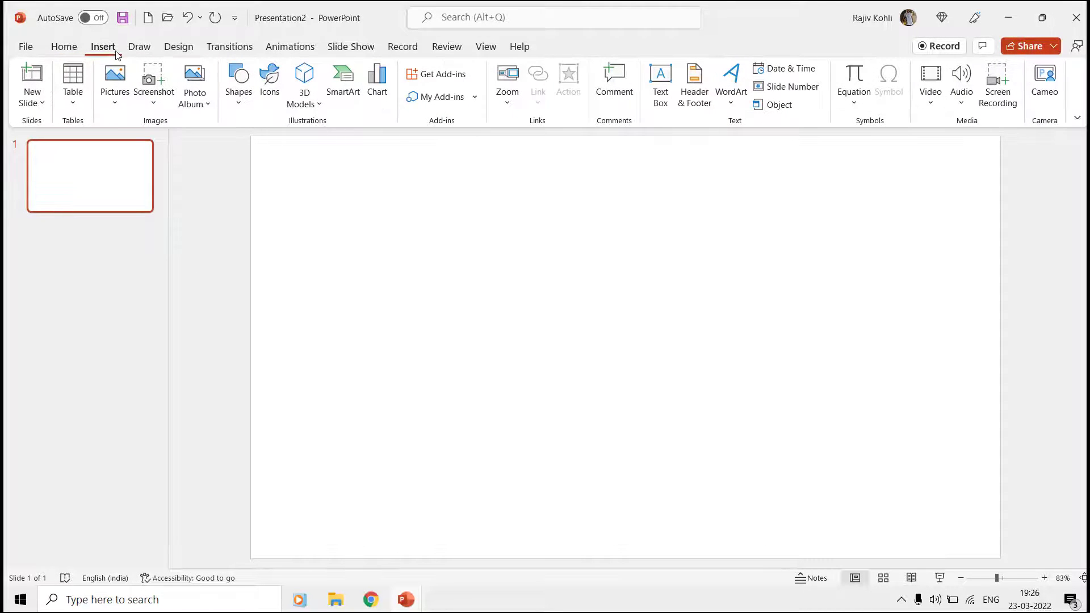
pyautogui.click(309, 105)
pyautogui.click(318, 146)
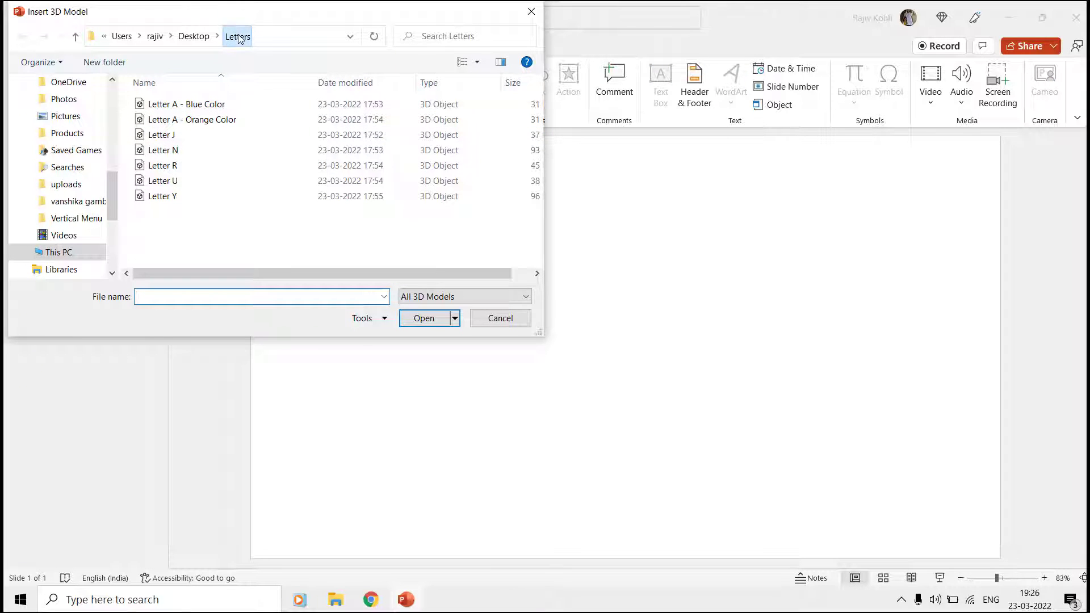
pyautogui.click(171, 108)
pyautogui.keyDown('ctrl'); pyautogui.click(170, 120); pyautogui.keyUp('ctrl')
pyautogui.keyDown('ctrl'); pyautogui.click(169, 136); pyautogui.keyUp('ctrl')
pyautogui.keyDown('ctrl'); pyautogui.click(169, 150); pyautogui.keyUp('ctrl')
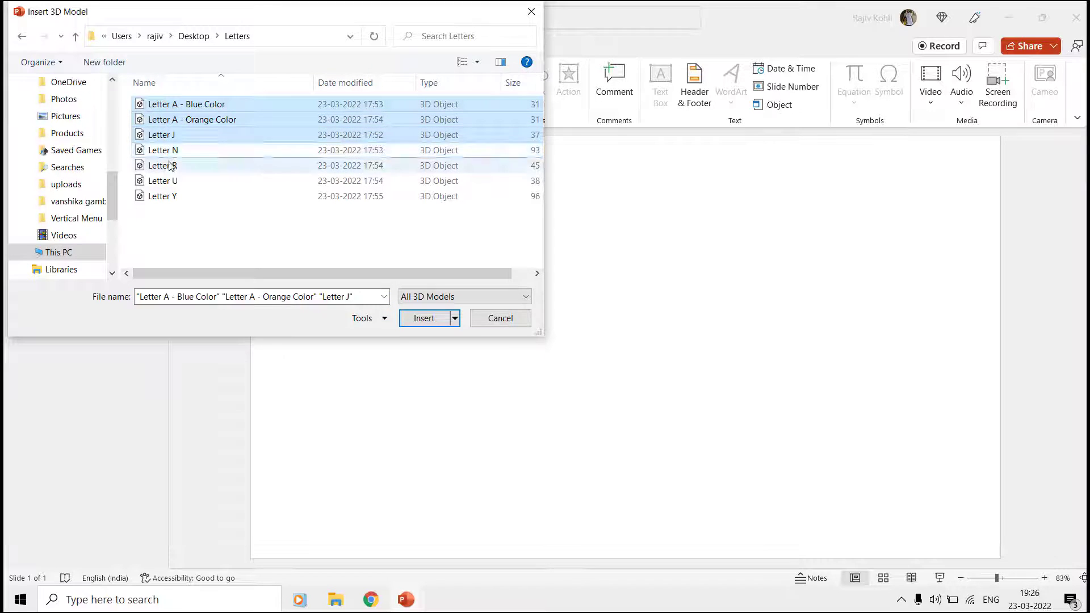
pyautogui.keyDown('ctrl'); pyautogui.click(169, 166); pyautogui.keyUp('ctrl')
pyautogui.keyDown('ctrl'); pyautogui.click(169, 180); pyautogui.keyUp('ctrl')
pyautogui.keyDown('ctrl'); pyautogui.click(168, 196); pyautogui.keyUp('ctrl')
pyautogui.click(425, 318)
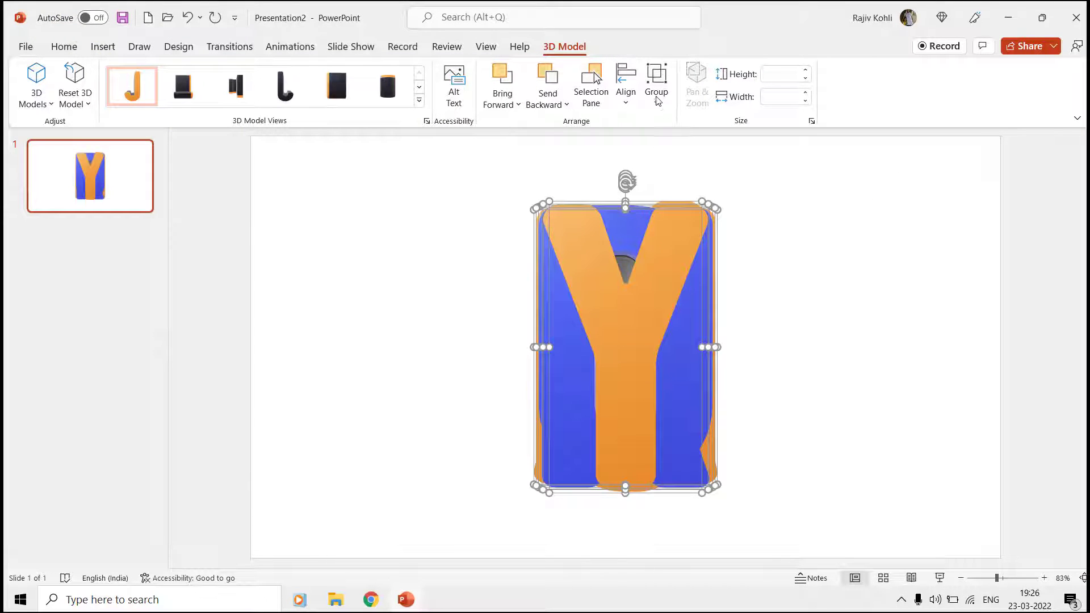
# Step: Group the stacked letter models, scale them down together until the letters are about 1.2" tall, and ungroup them
pyautogui.click(657, 98)
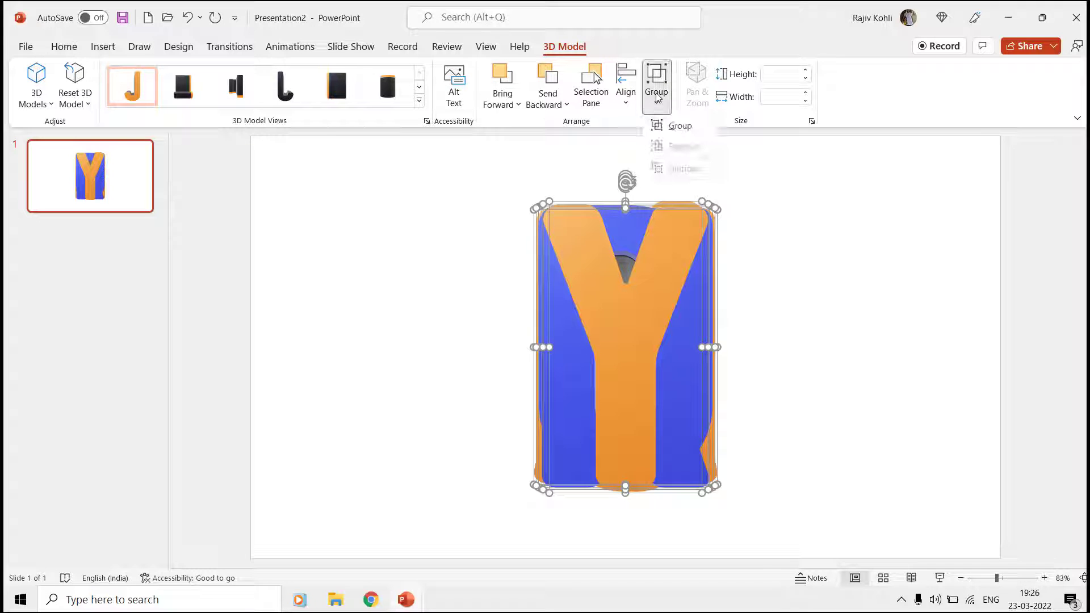
pyautogui.click(678, 125)
pyautogui.moveTo(720, 497); pyautogui.dragTo(648, 360)
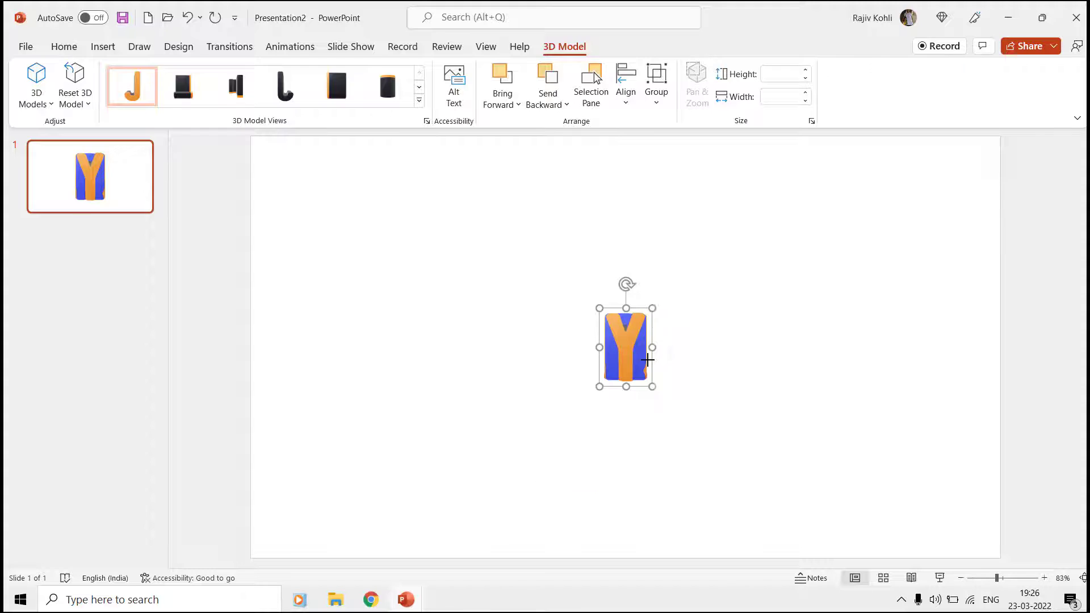
pyautogui.doubleClick(624, 347)
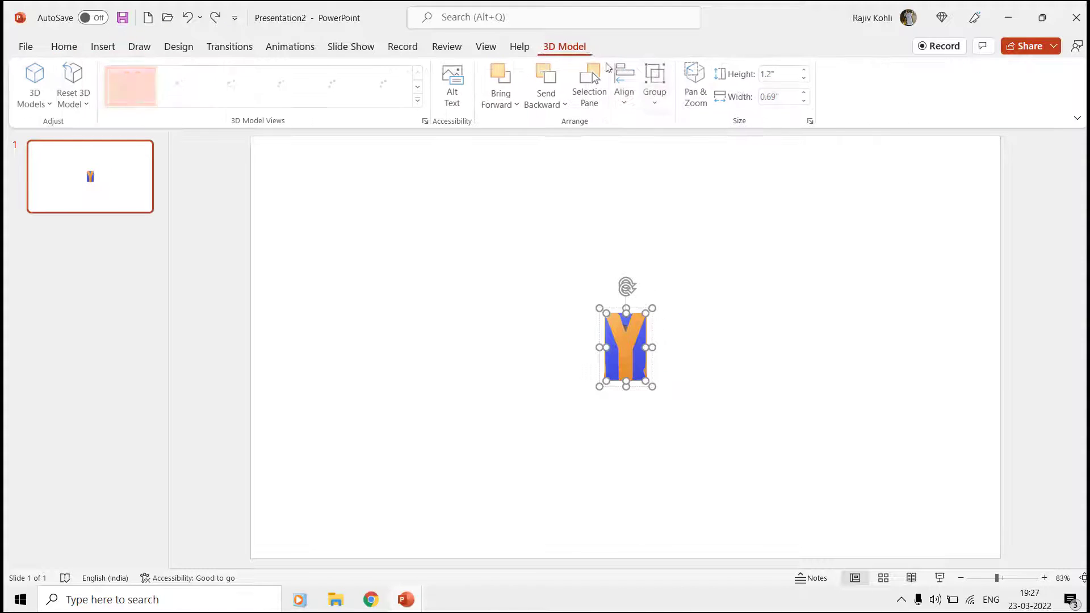
pyautogui.click(654, 97)
pyautogui.click(674, 169)
# Step: Spread the stacked letters apart and arrange them in a horizontal row spelling JANUARY in the upper part of the slide
pyautogui.click(550, 282)
pyautogui.moveTo(550, 282); pyautogui.dragTo(700, 409)
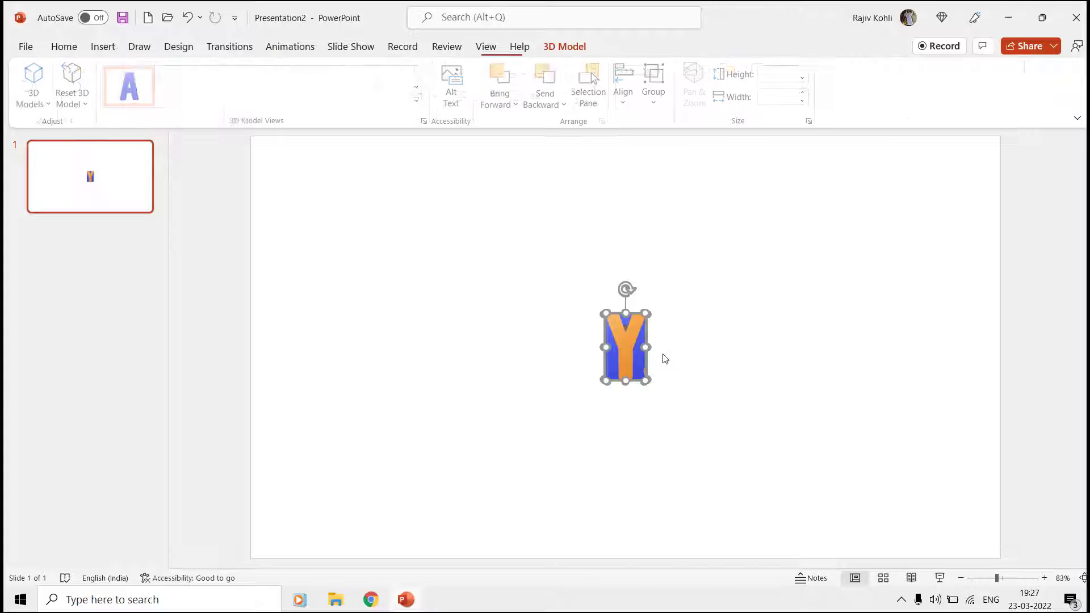
pyautogui.moveTo(622, 344); pyautogui.dragTo(514, 294)
pyautogui.click(533, 263)
pyautogui.moveTo(545, 195); pyautogui.dragTo(590, 265)
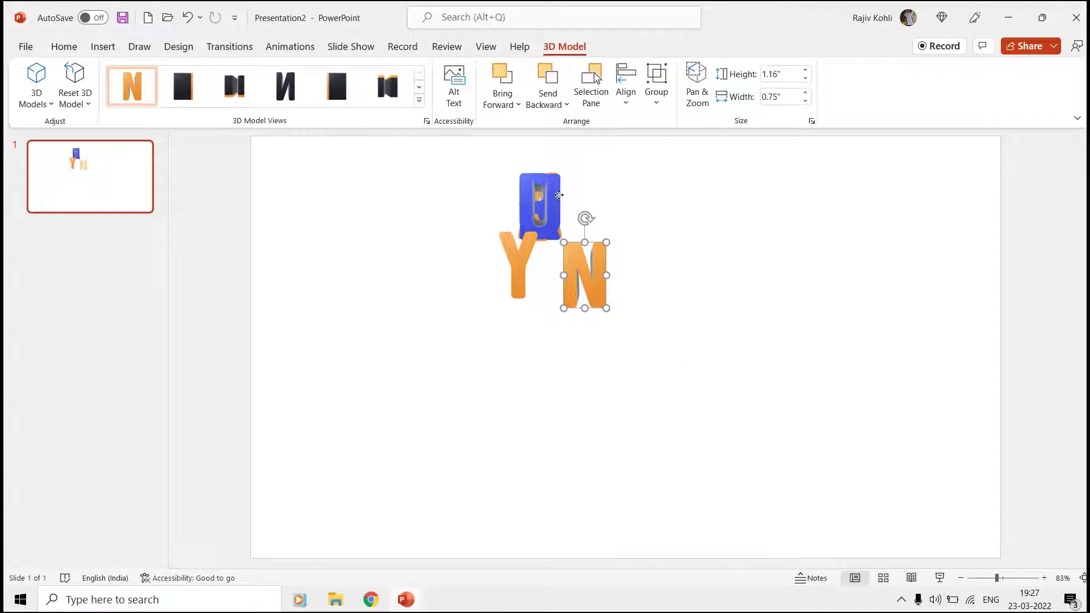
pyautogui.moveTo(547, 190); pyautogui.dragTo(653, 213)
pyautogui.moveTo(548, 242); pyautogui.dragTo(547, 376)
pyautogui.moveTo(544, 190); pyautogui.dragTo(424, 197)
pyautogui.moveTo(589, 278); pyautogui.dragTo(486, 200)
pyautogui.click(665, 222)
pyautogui.moveTo(659, 198); pyautogui.dragTo(515, 163)
pyautogui.moveTo(620, 285); pyautogui.dragTo(588, 185)
pyautogui.moveTo(543, 316); pyautogui.dragTo(637, 170)
pyautogui.moveTo(518, 264); pyautogui.dragTo(679, 194)
# Step: Add a Turntable animation to the letter J and set its direction to Up
pyautogui.click(301, 145)
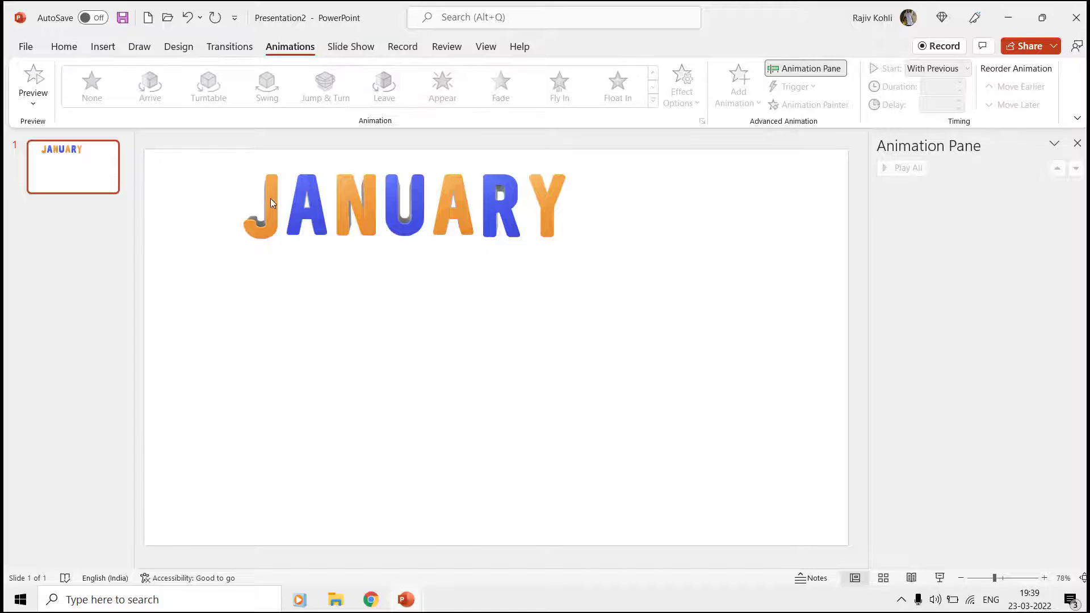
pyautogui.click(271, 199)
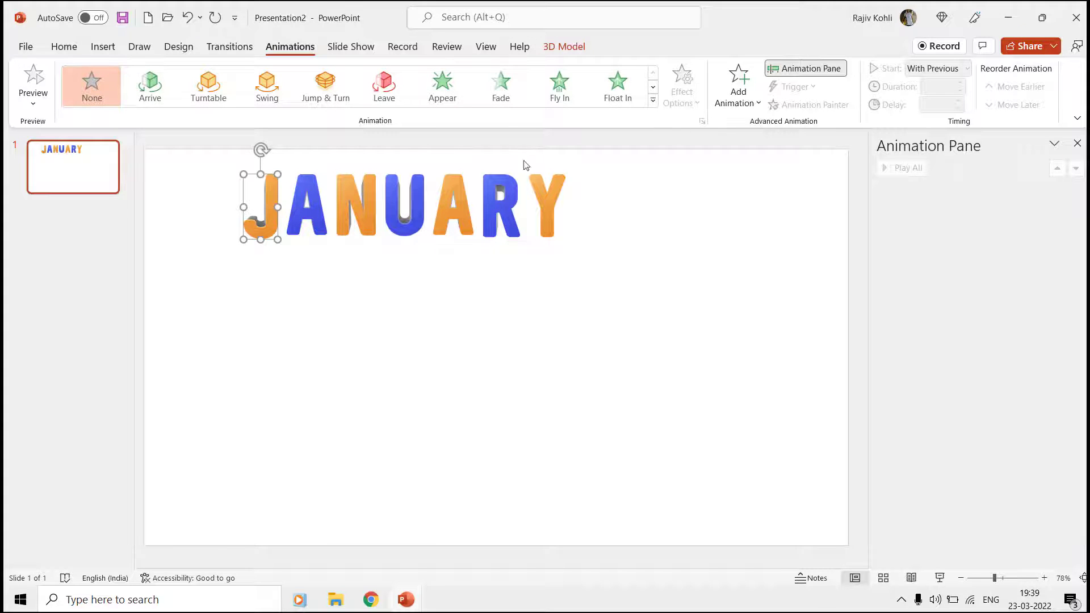
pyautogui.click(738, 85)
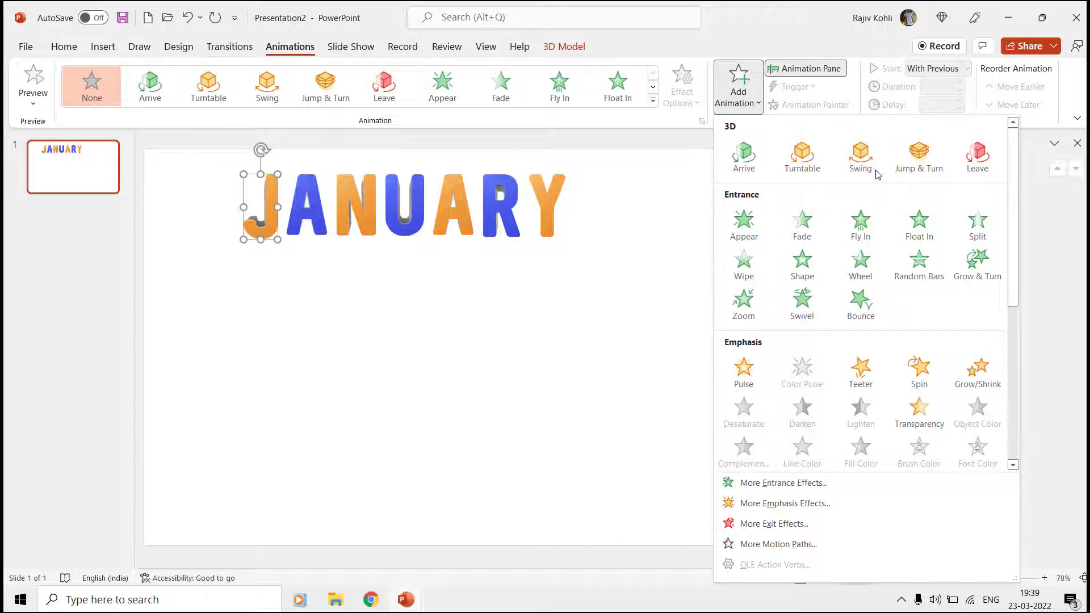
pyautogui.click(809, 162)
pyautogui.click(681, 88)
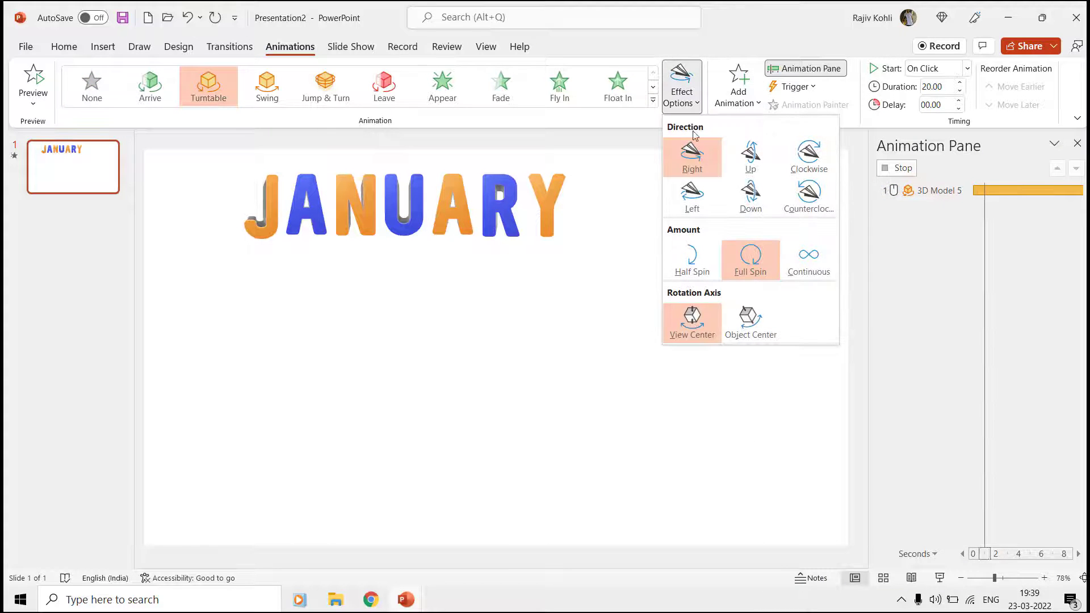
pyautogui.click(750, 154)
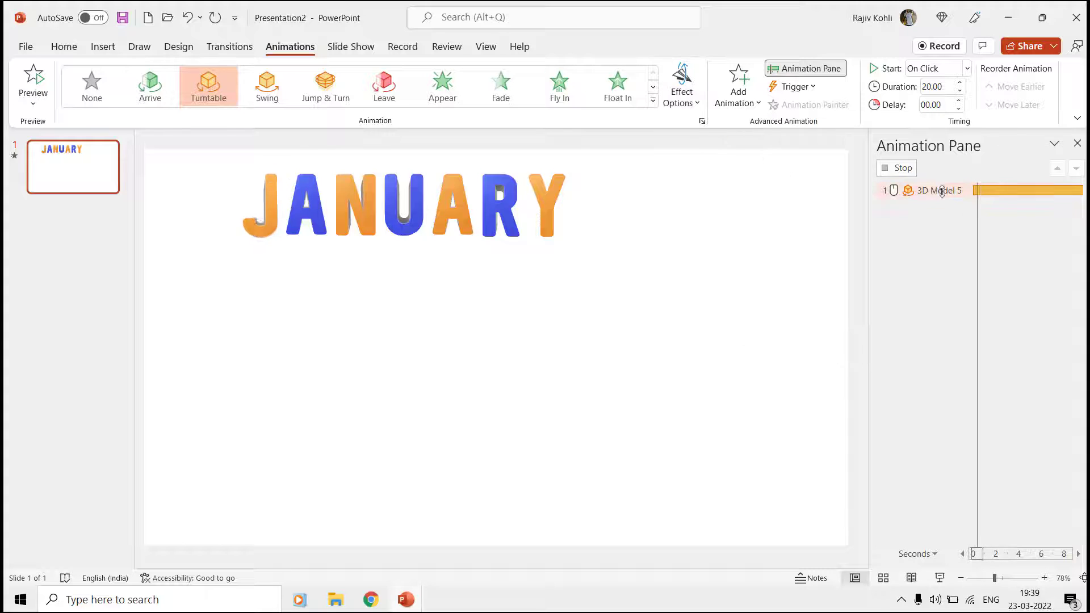
# Step: Set the rotation amount of the J's first Turntable animation to a custom -15°
pyautogui.click(702, 121)
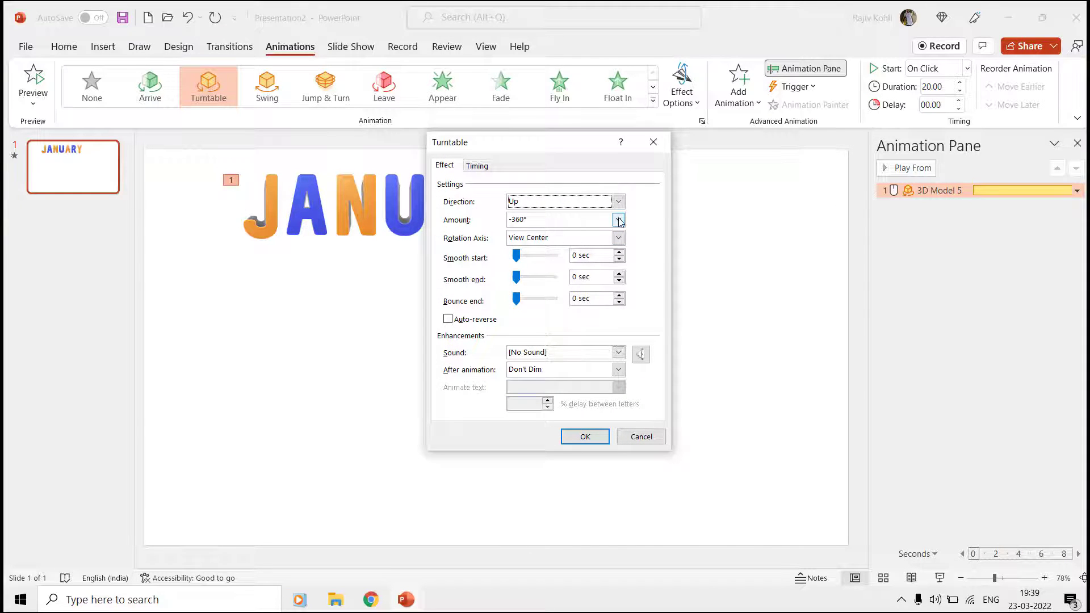
pyautogui.click(619, 220)
pyautogui.click(526, 302)
pyautogui.press('Return')
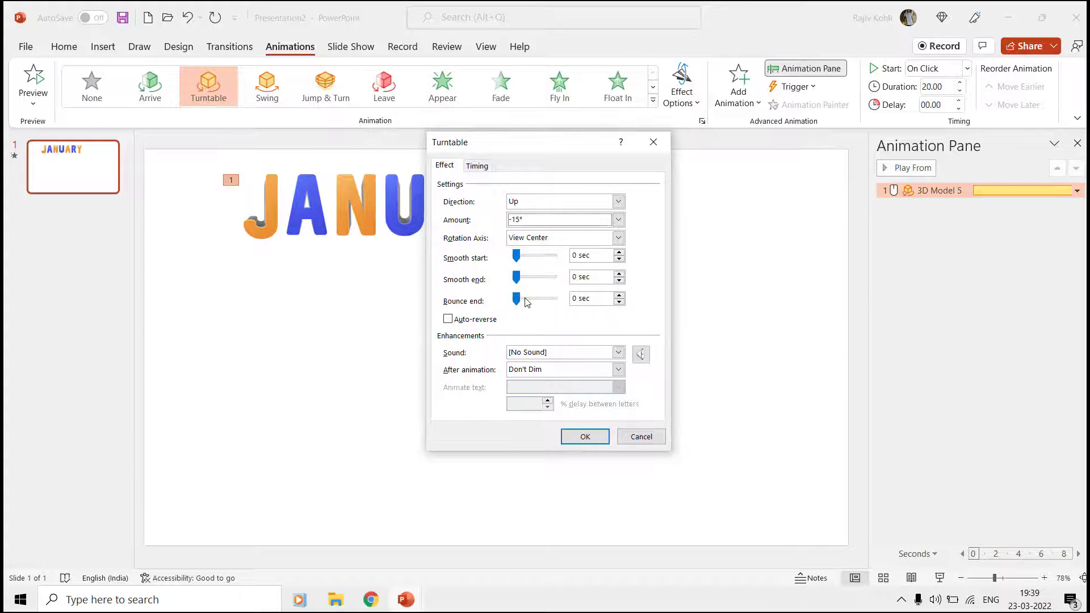
# Step: Set the J's first Turntable animation to start With Previous with a duration of 0.5 seconds
pyautogui.click(476, 166)
pyautogui.click(501, 187)
pyautogui.click(502, 210)
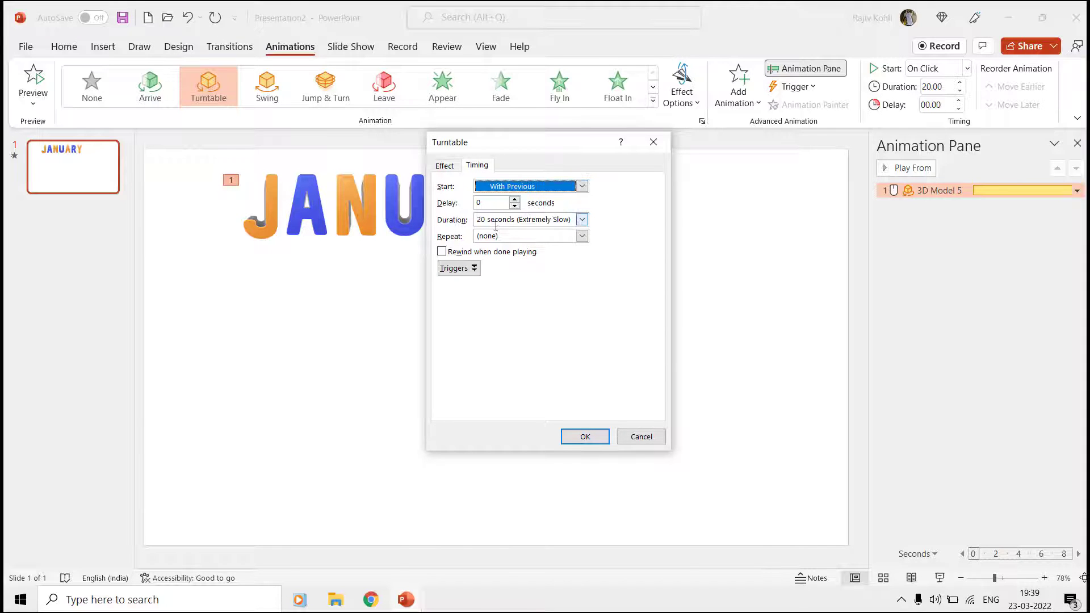
pyautogui.click(495, 221)
pyautogui.write('0')
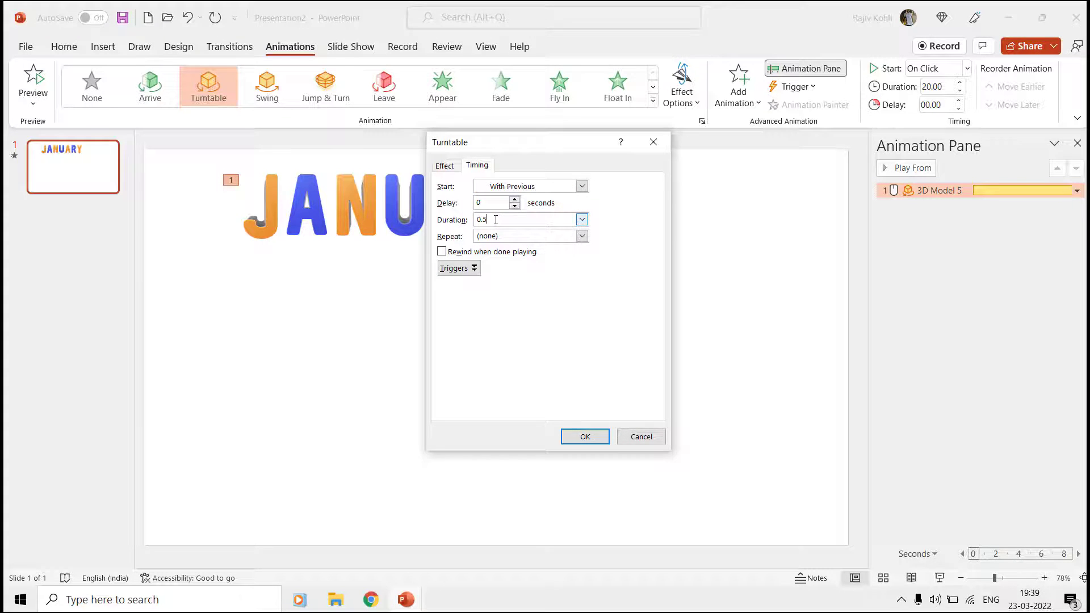
pyautogui.write('.5')
pyautogui.press('Return')
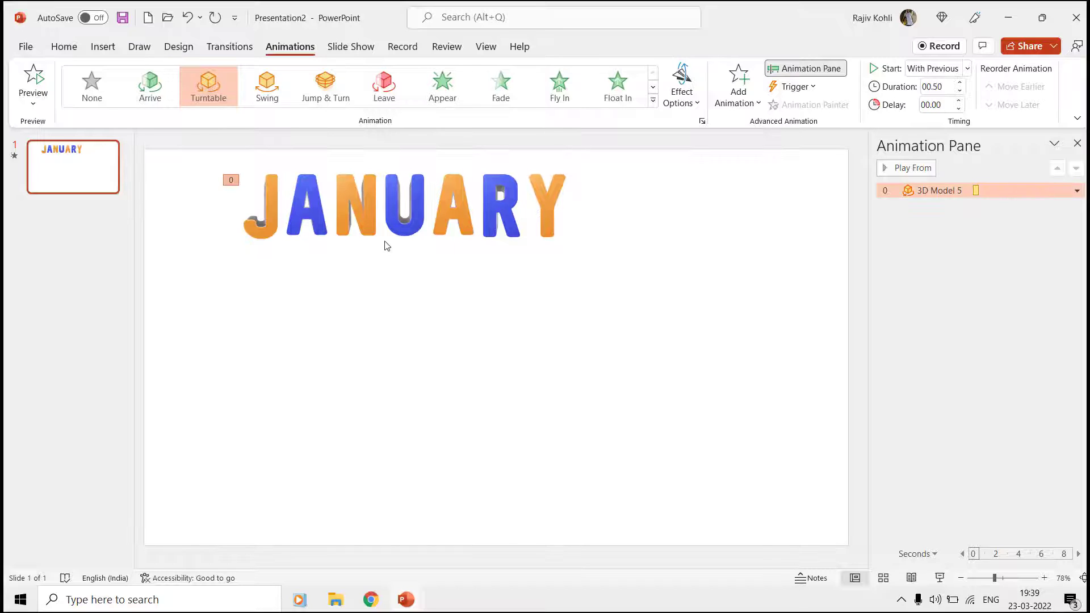
# Step: Add a second Turntable animation to the letter J and set its direction to Down
pyautogui.click(278, 198)
pyautogui.click(738, 85)
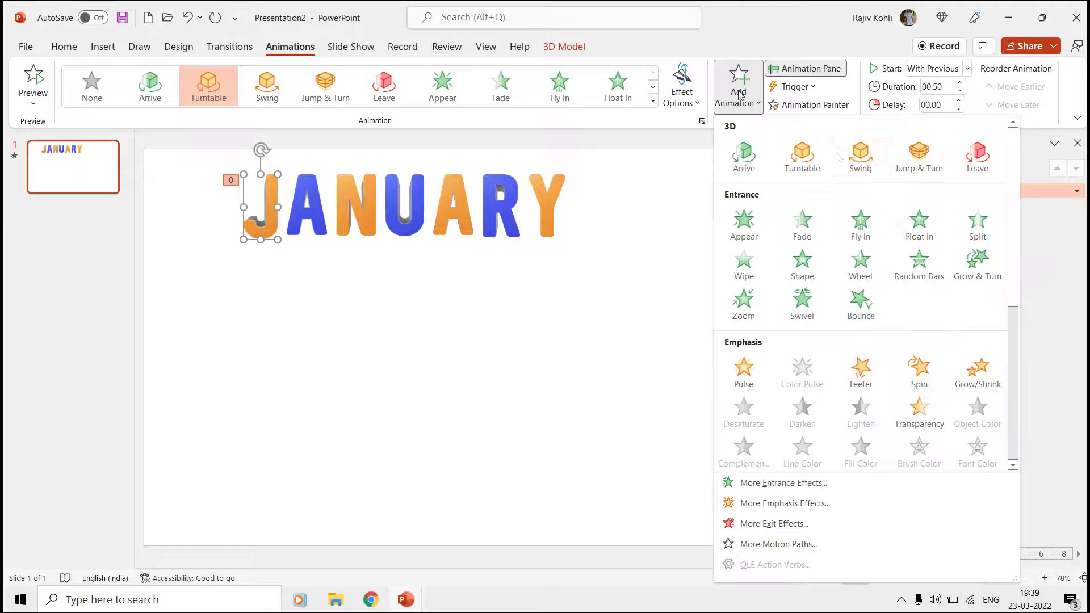
pyautogui.click(804, 156)
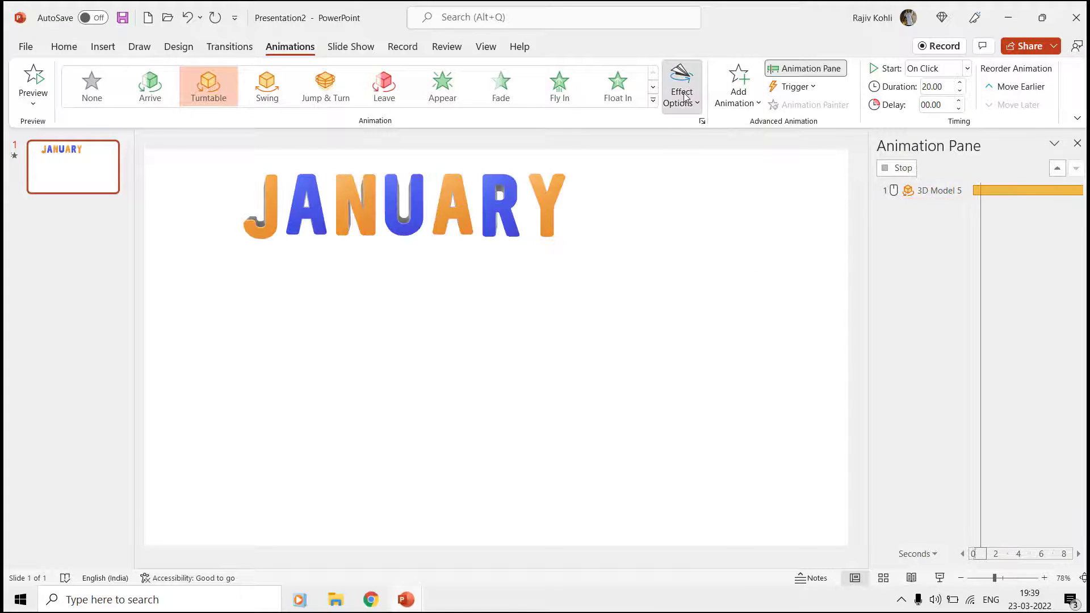
pyautogui.click(681, 86)
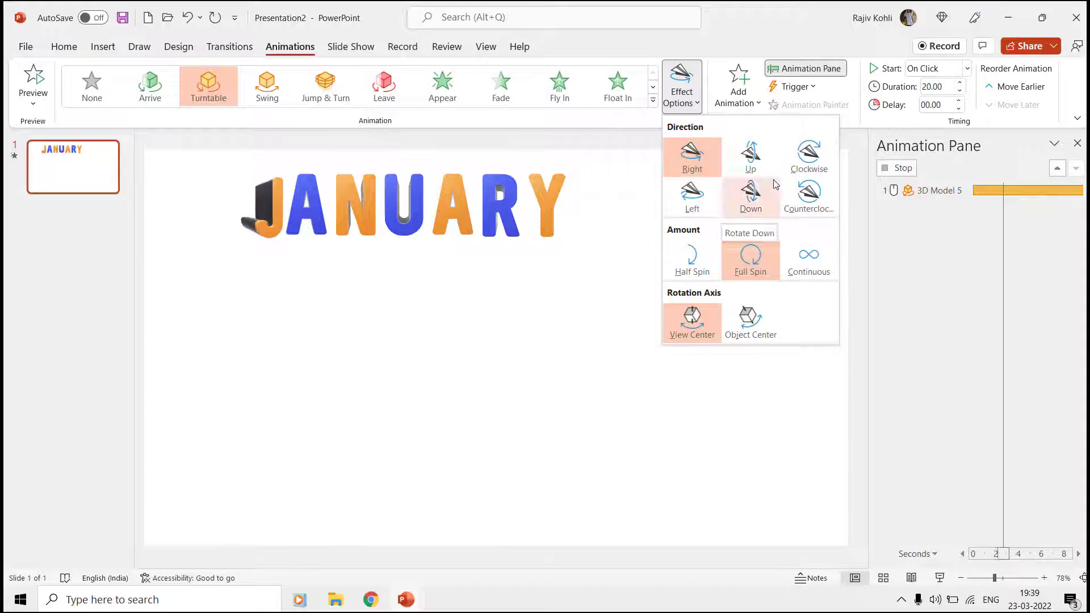
pyautogui.click(763, 199)
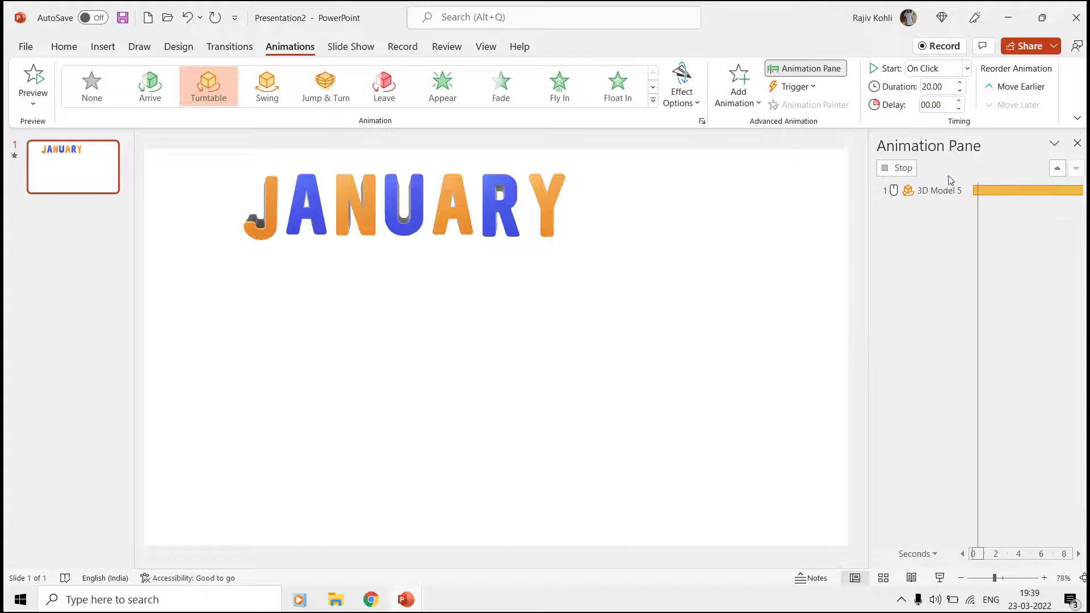
# Step: Set the rotation amount of the J's second Turntable animation to a custom 390°
pyautogui.click(952, 209)
pyautogui.doubleClick(953, 207)
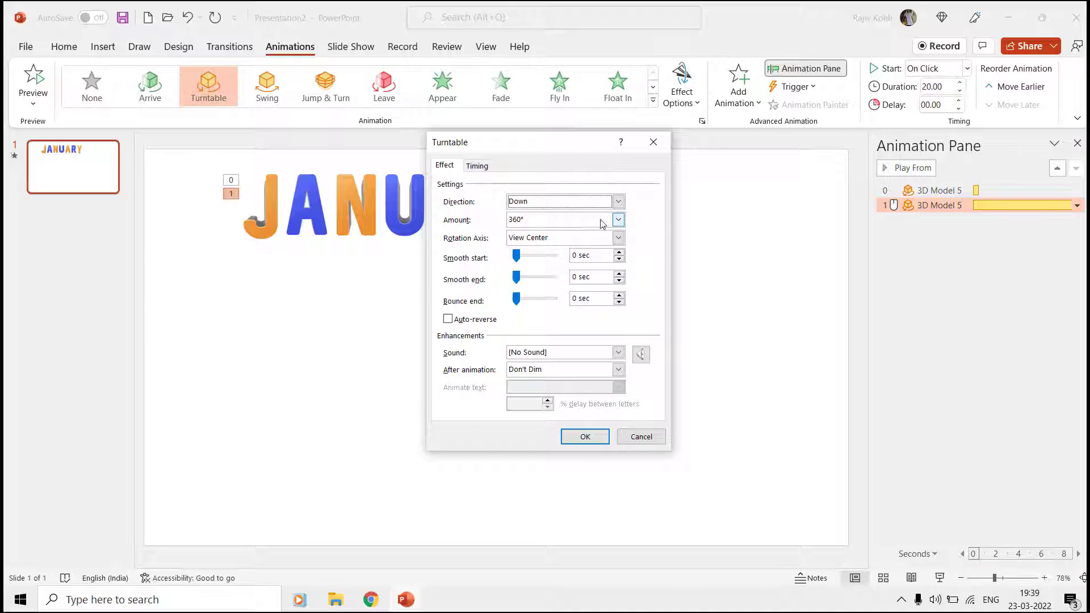
pyautogui.click(575, 223)
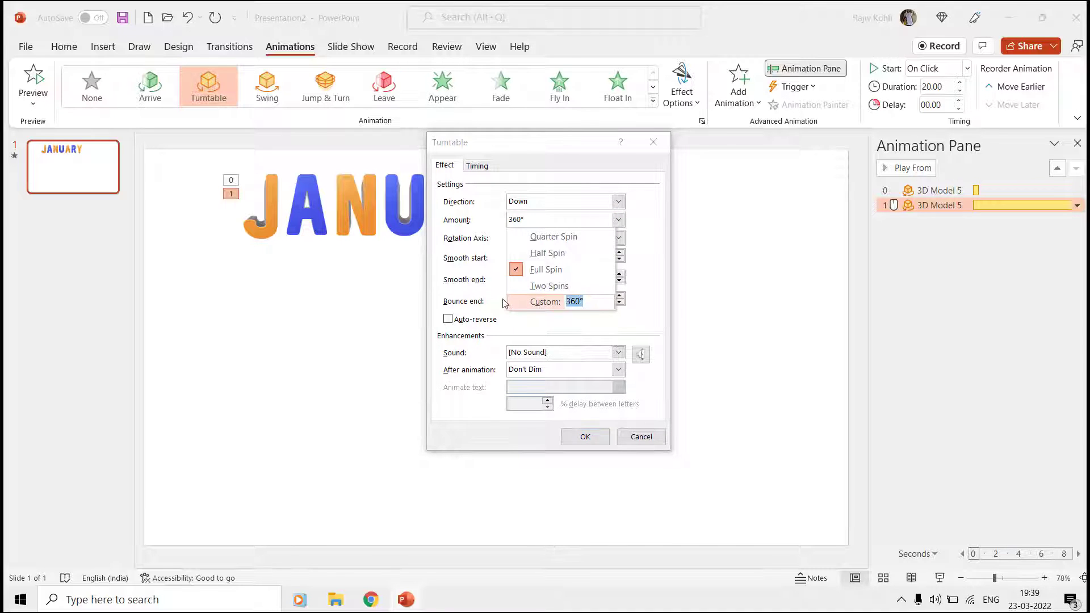
pyautogui.press('Return')
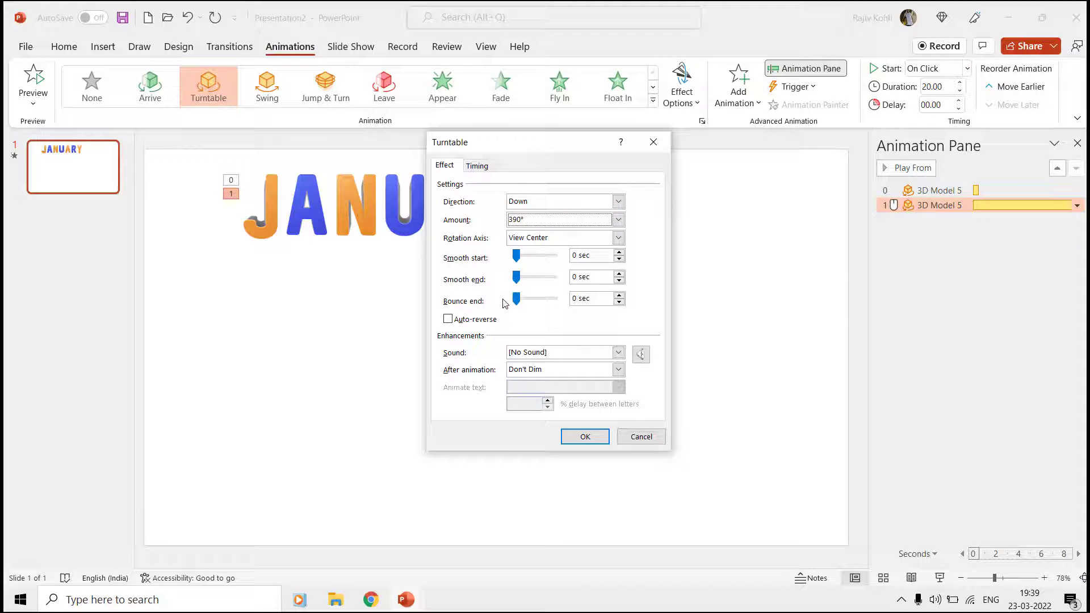
# Step: Set the J's second Turntable animation to start With Previous with a 0.5-second delay and a 1-second duration
pyautogui.click(477, 166)
pyautogui.click(500, 194)
pyautogui.click(501, 207)
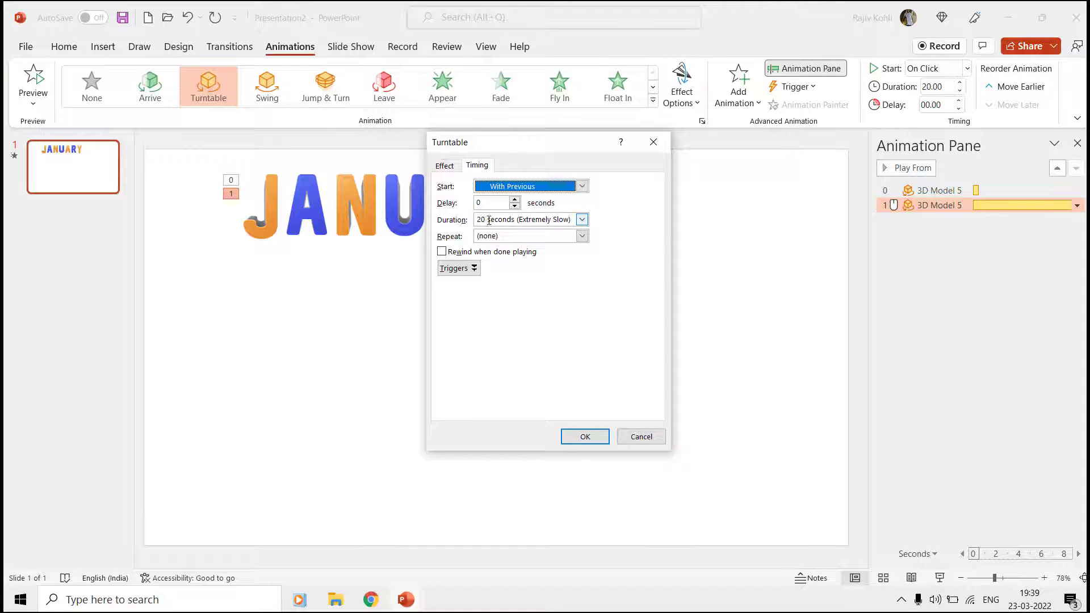
pyautogui.tripleClick(489, 221)
pyautogui.write('1')
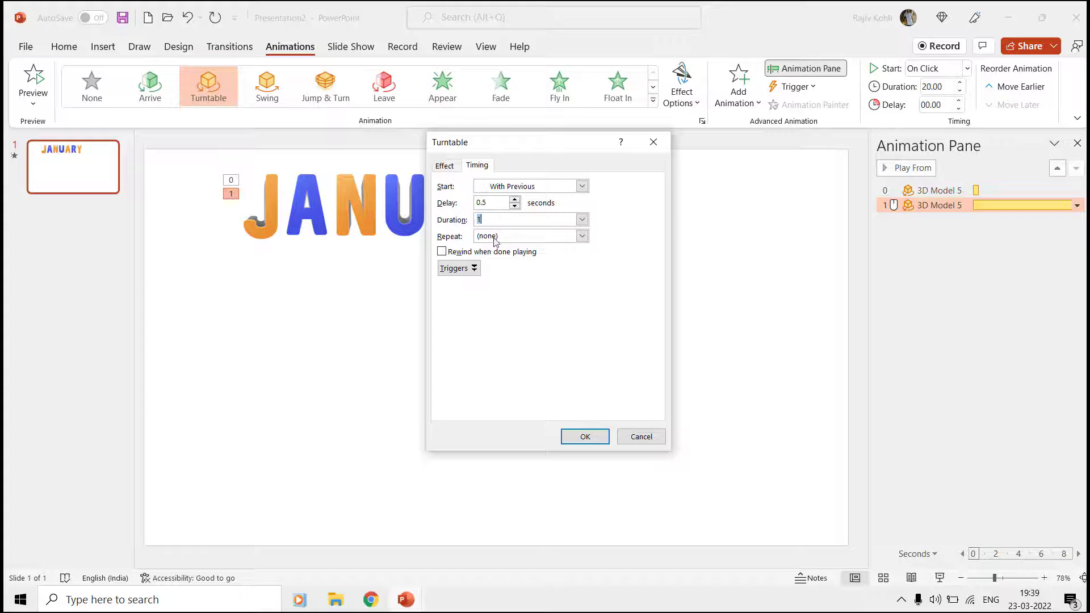
pyautogui.click(585, 437)
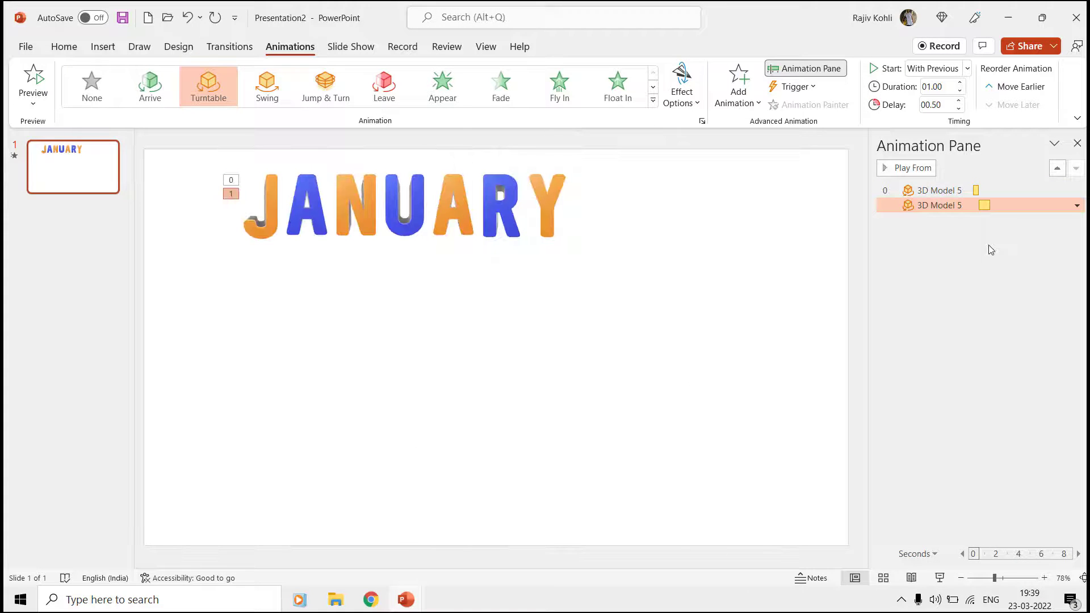
# Step: Add a third Turntable animation to the letter J, starting With Previous and rotating in the Up direction
pyautogui.click(274, 213)
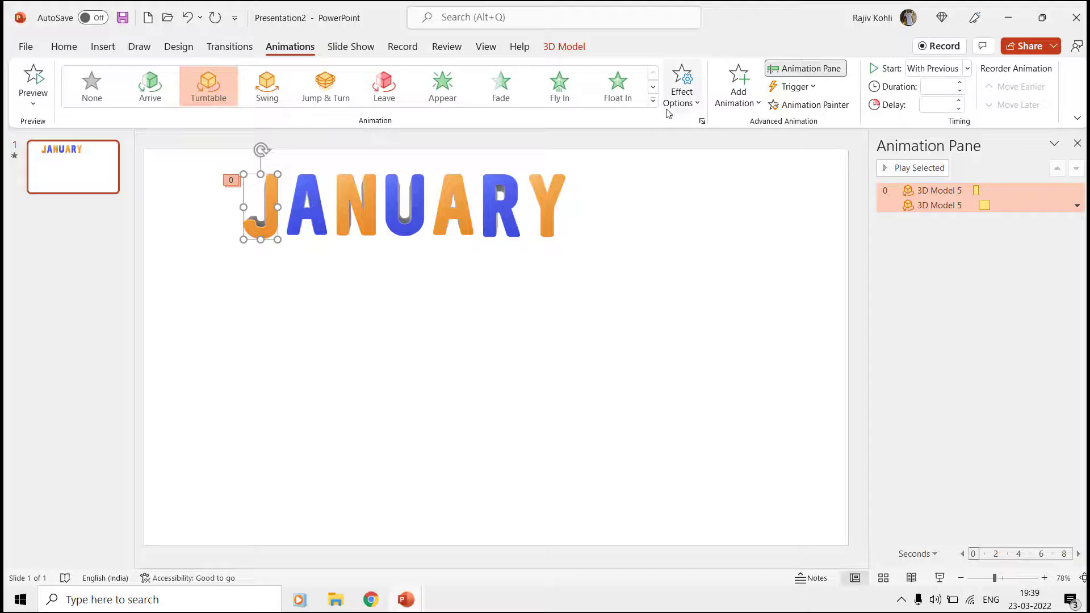
pyautogui.click(734, 94)
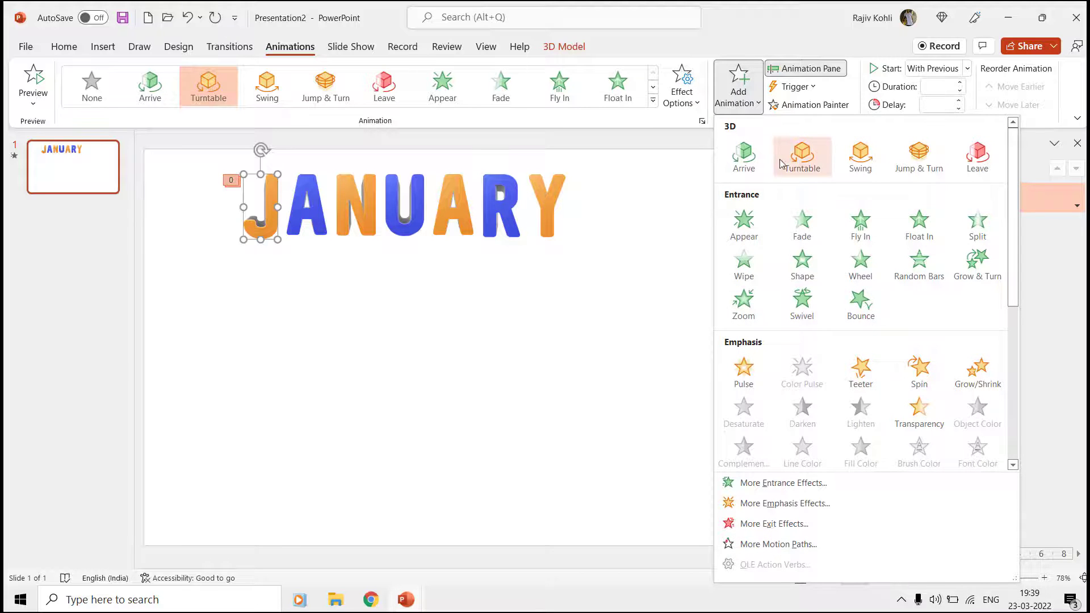
pyautogui.click(802, 155)
pyautogui.click(939, 69)
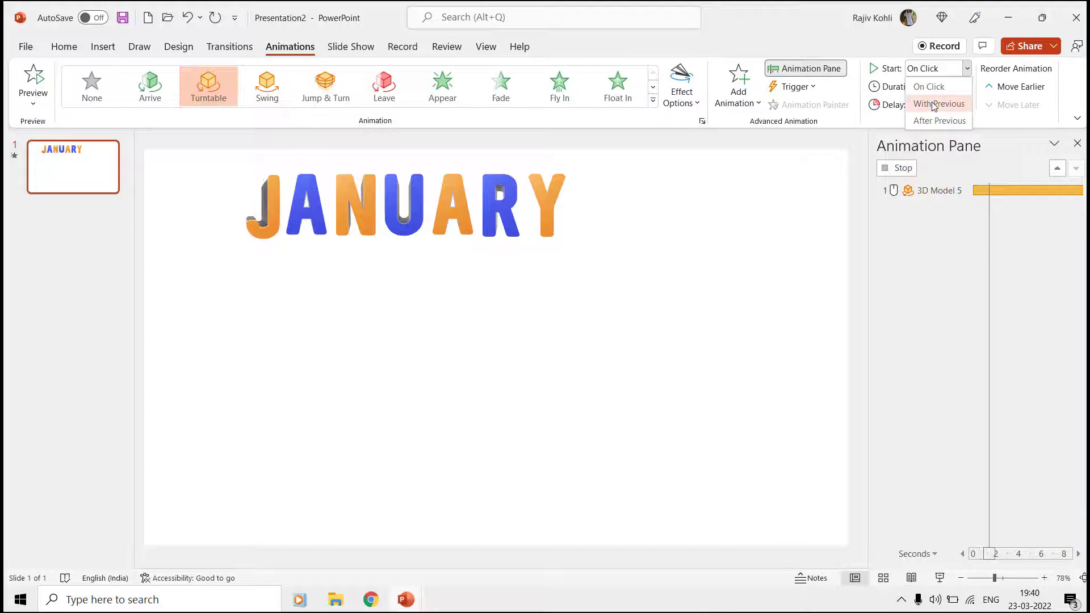
pyautogui.click(939, 104)
pyautogui.click(686, 93)
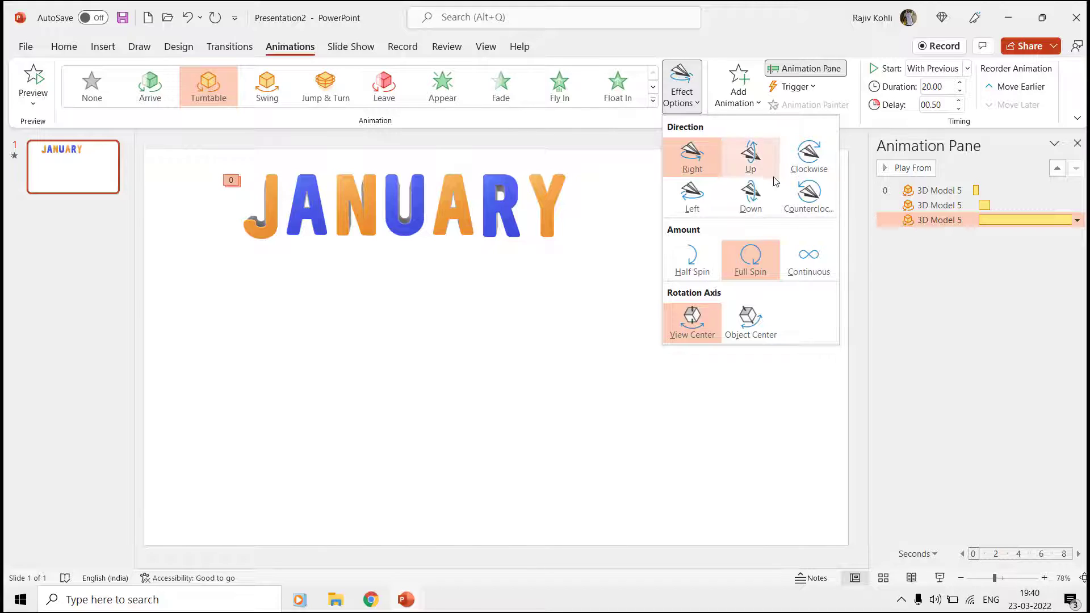
pyautogui.click(751, 156)
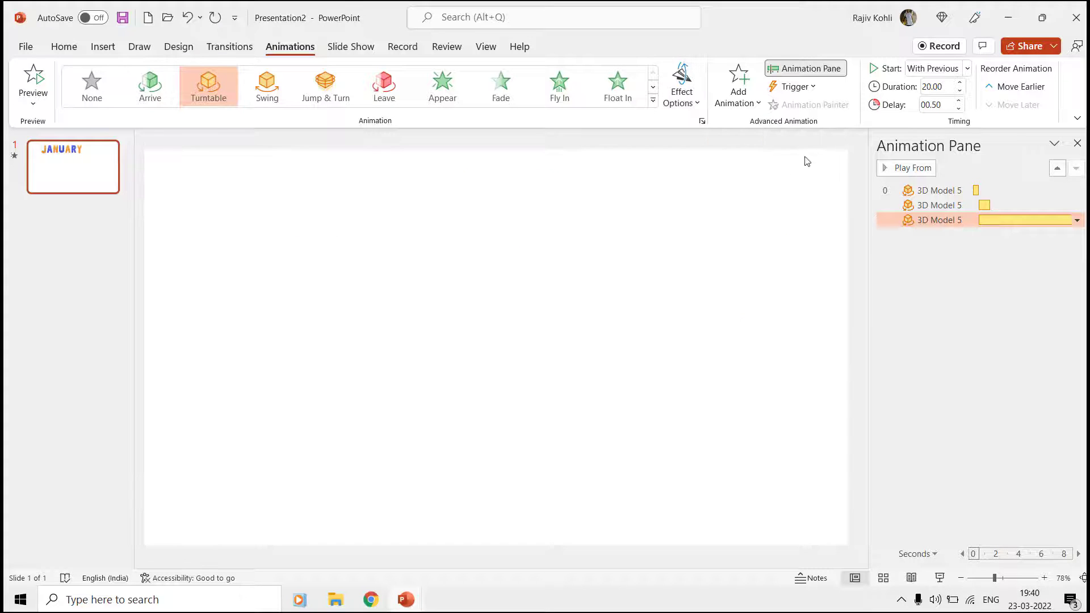
# Step: Set the rotation amount of the J's third Turntable animation to a custom 15° in the Up direction
pyautogui.doubleClick(938, 220)
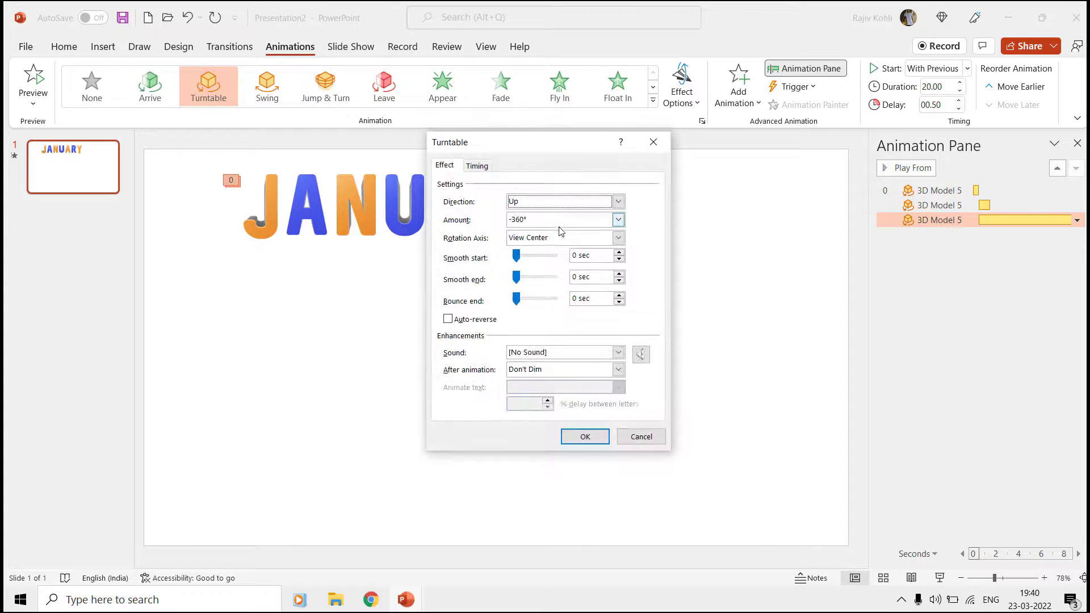
pyautogui.click(567, 224)
pyautogui.click(518, 301)
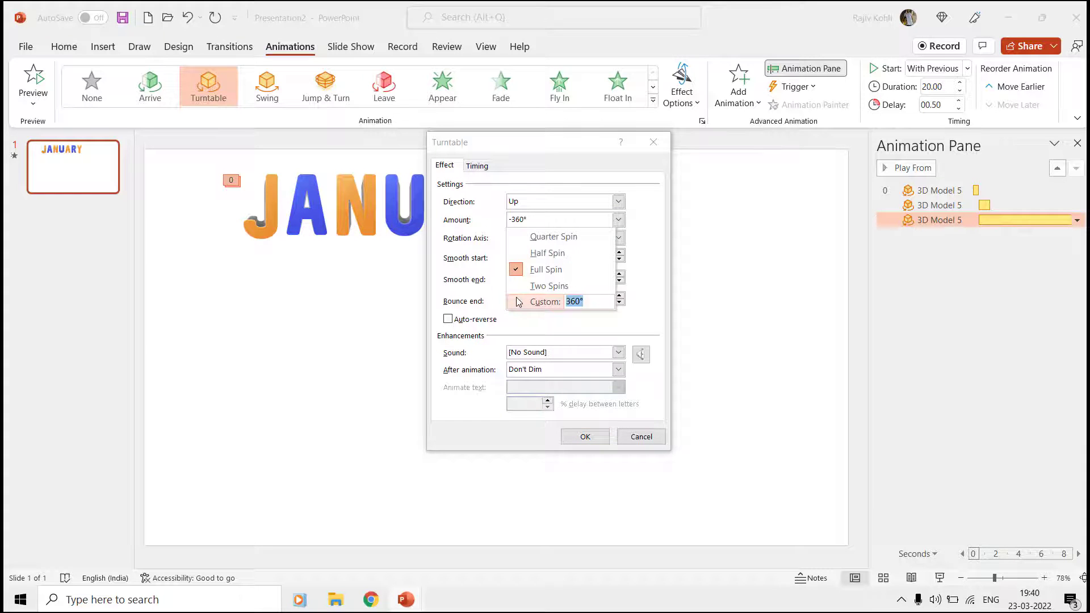
pyautogui.press('Return')
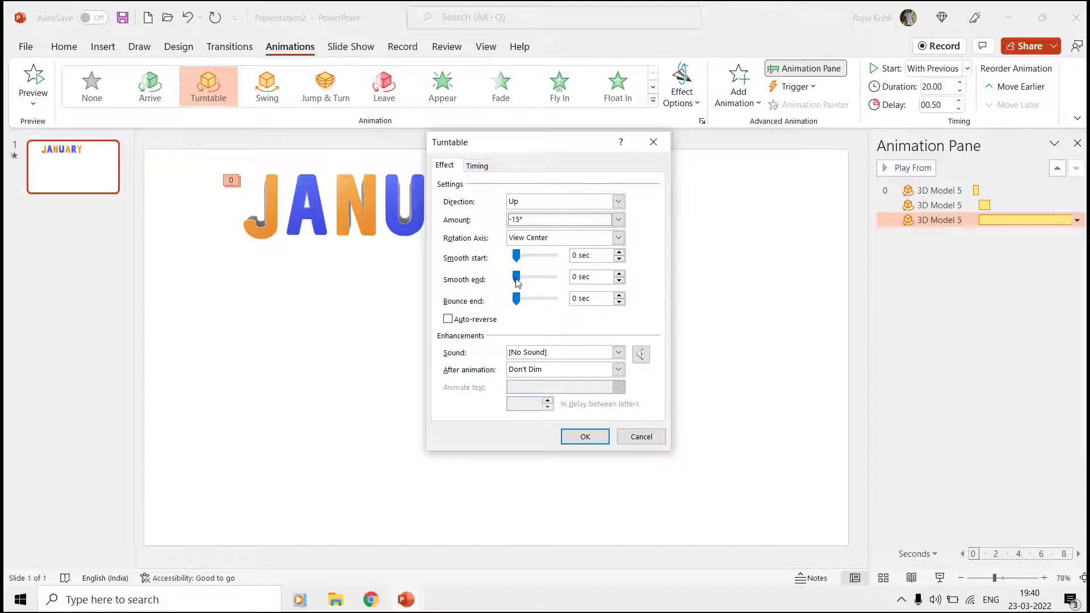
# Step: Set the J's third Turntable animation to a 1.5-second delay and a 0.5-second duration, and preview it in the slide show
pyautogui.click(478, 166)
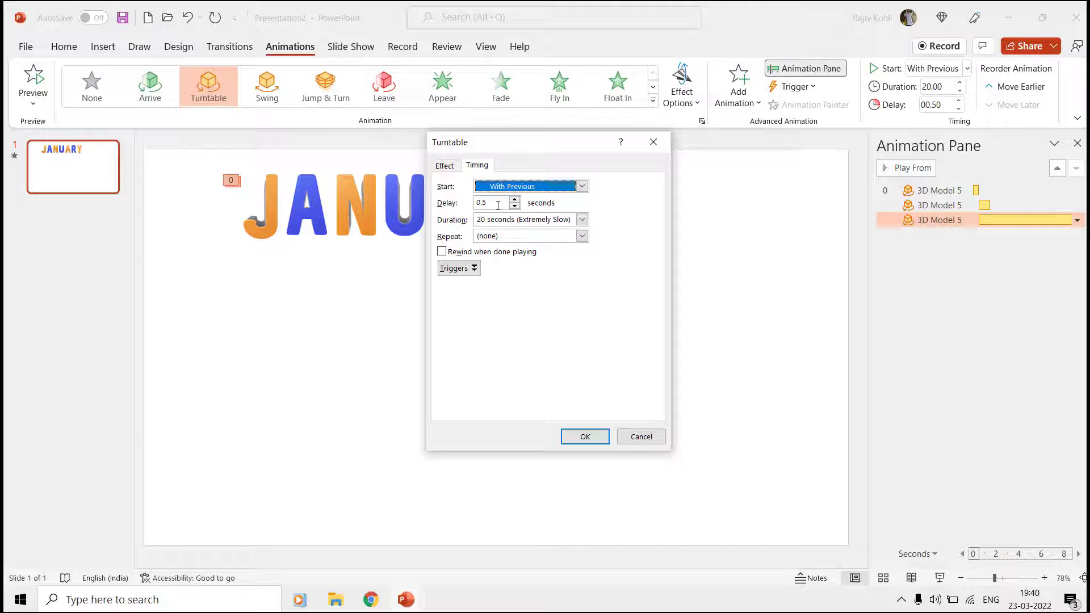
pyautogui.click(497, 207)
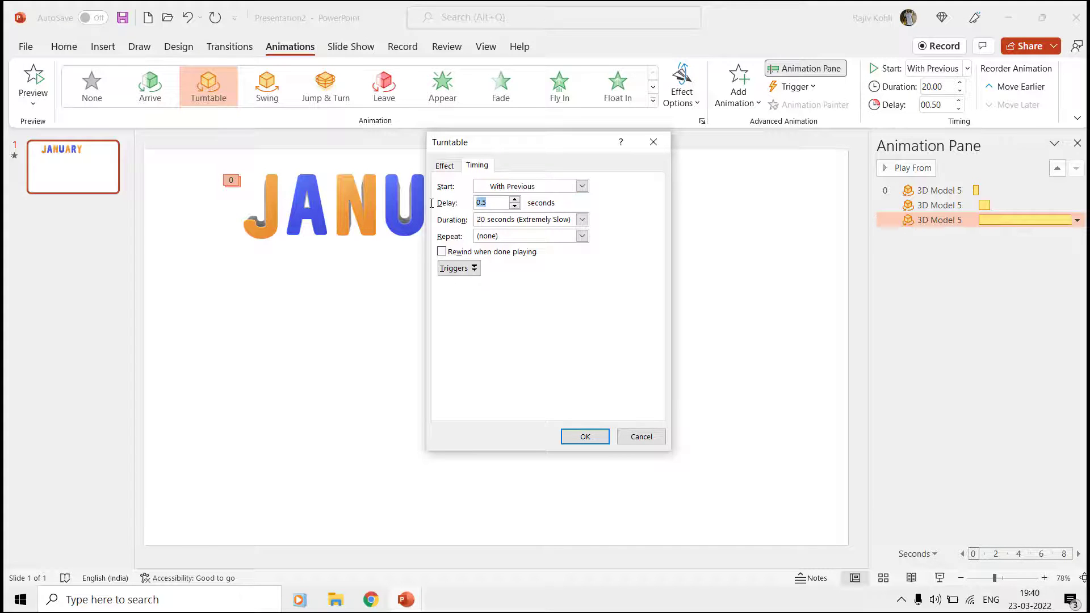
pyautogui.press('Tab')
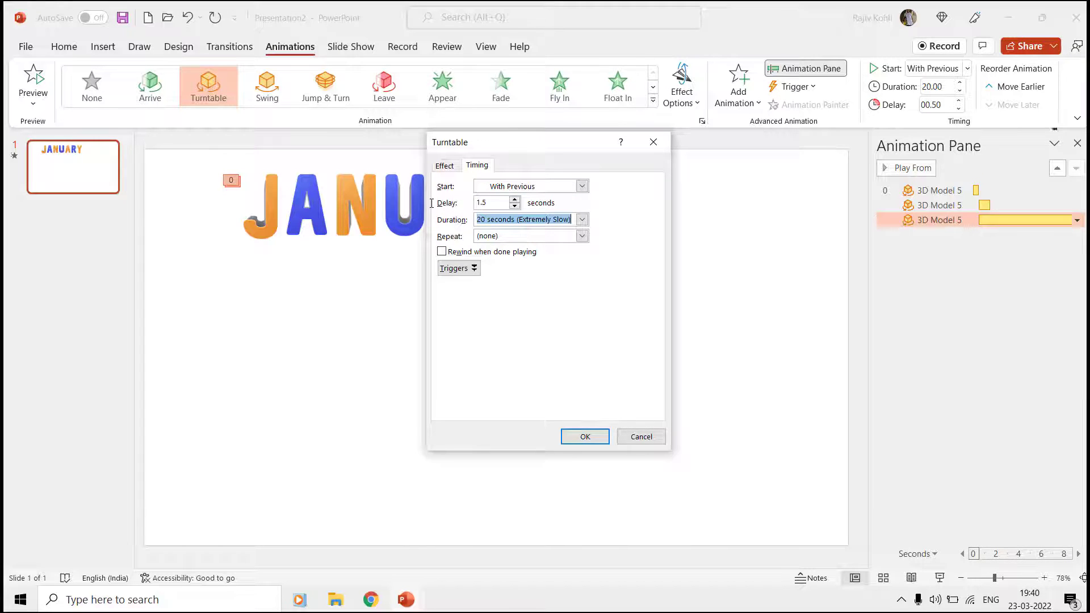
pyautogui.write('0.5')
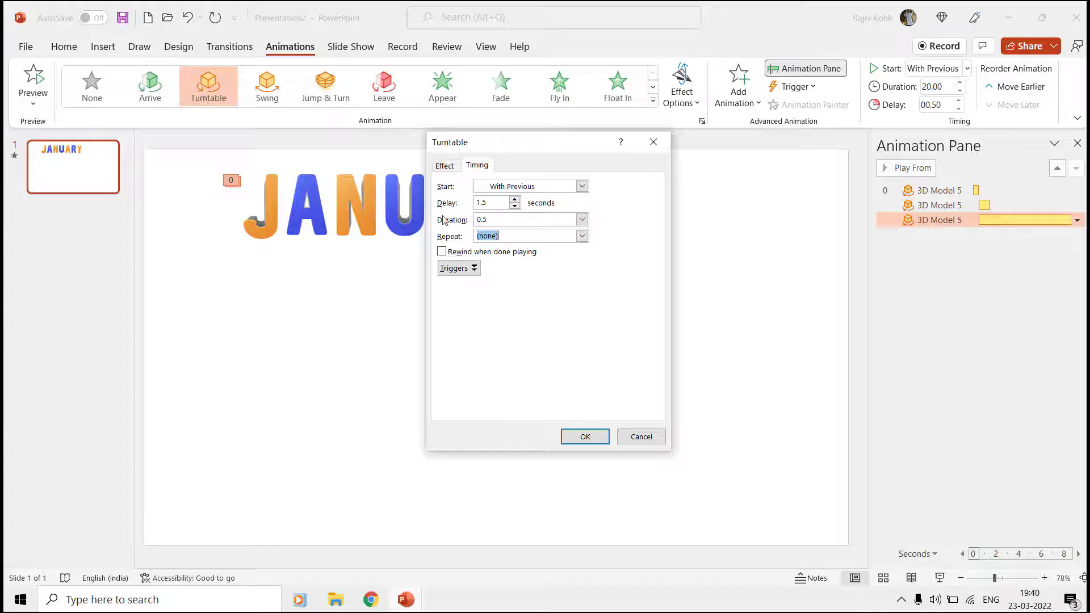
pyautogui.click(590, 437)
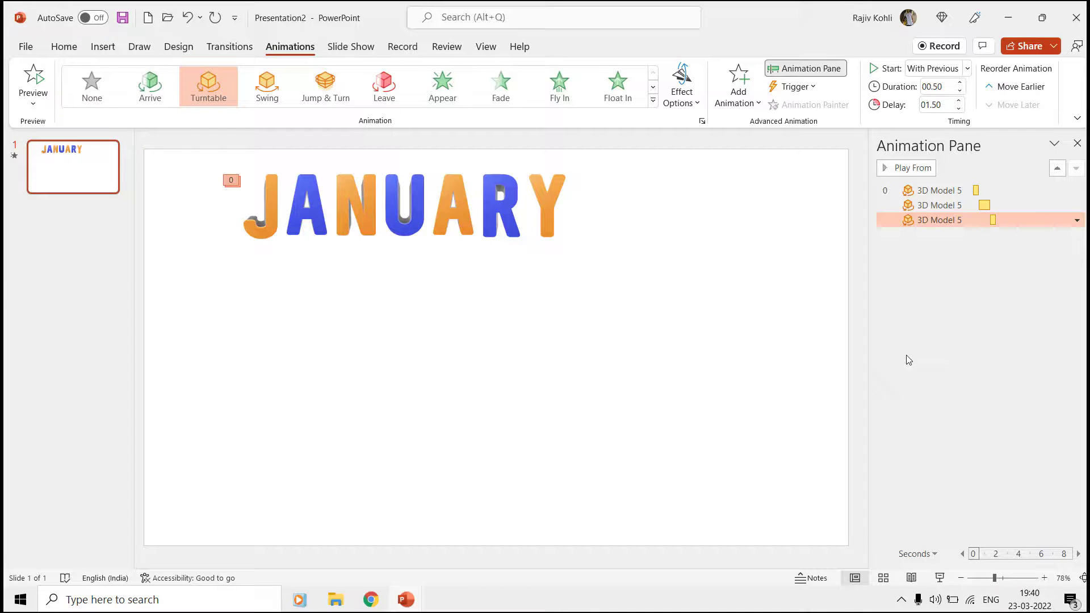
pyautogui.click(940, 578)
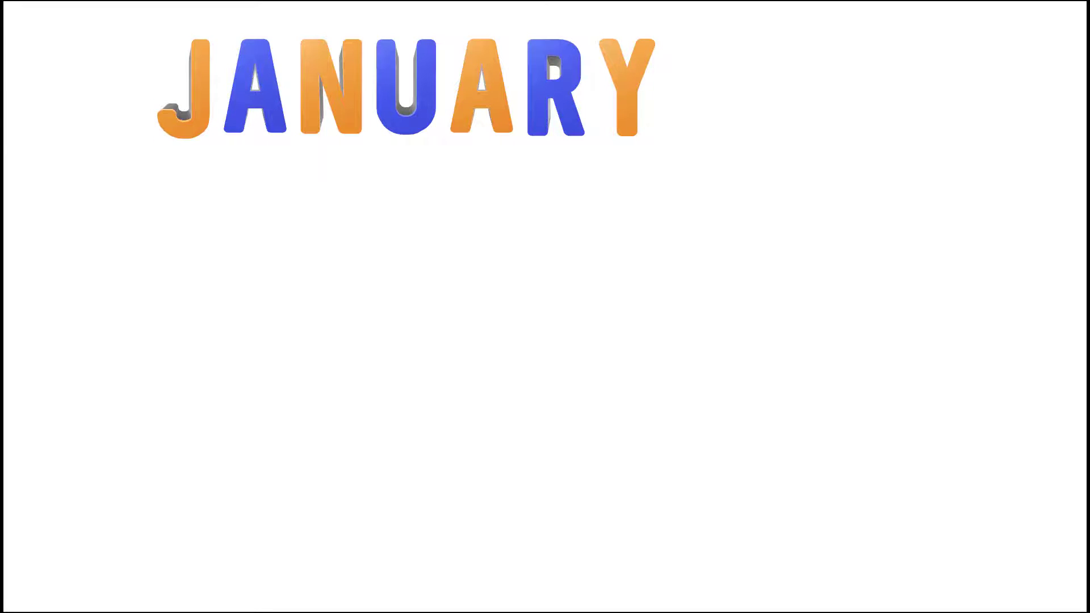
pyautogui.press('Escape')
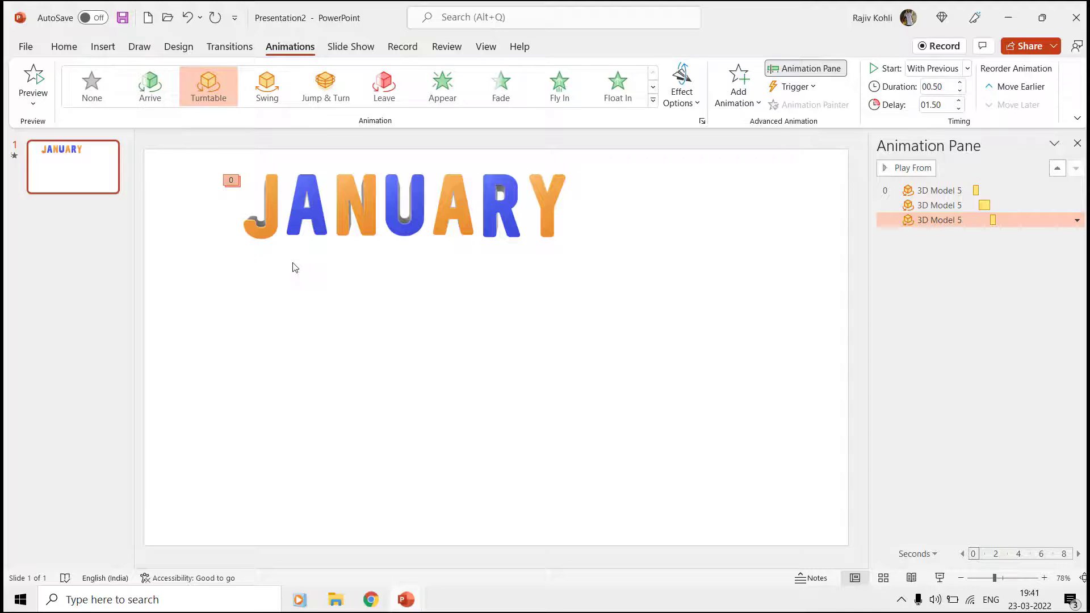
# Step: Switch to the All Letters presentation and examine the delay and duration of each Turntable animation on the first row's opening letters
pyautogui.click(404, 600)
pyautogui.click(323, 542)
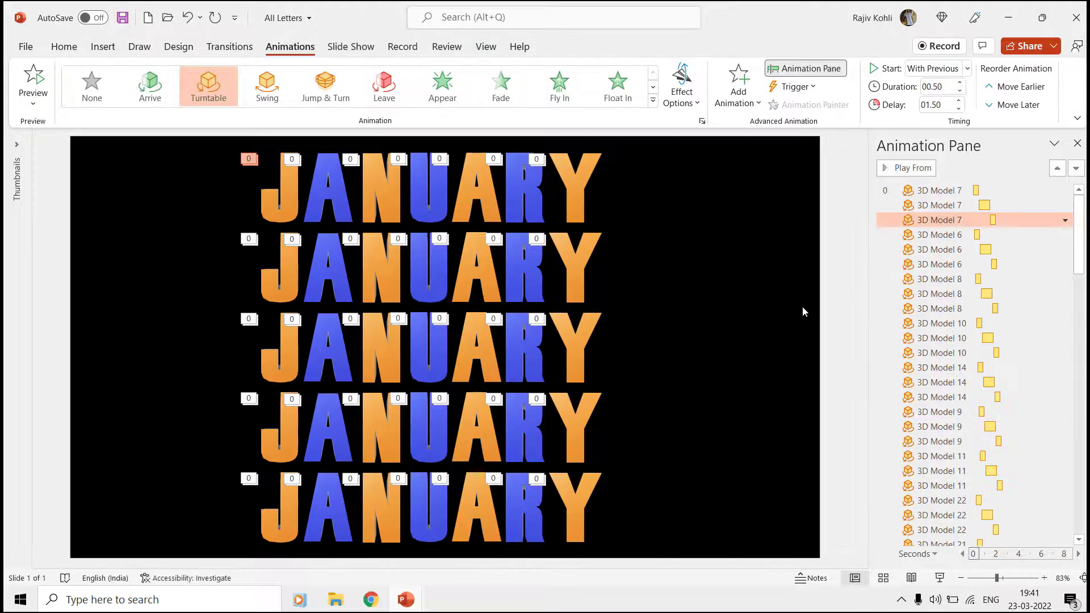
pyautogui.click(962, 192)
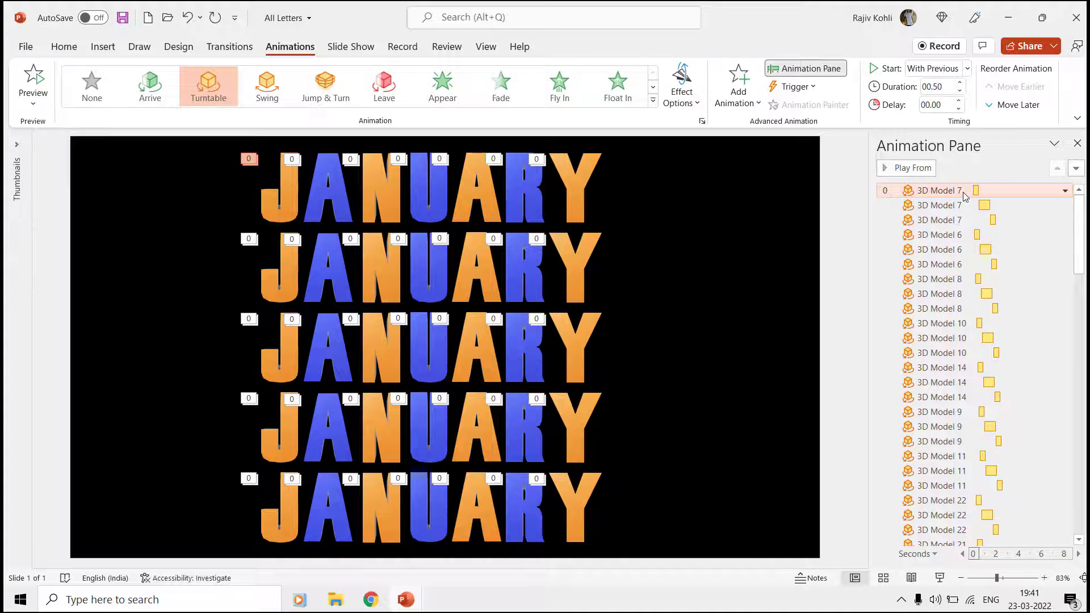
pyautogui.click(956, 208)
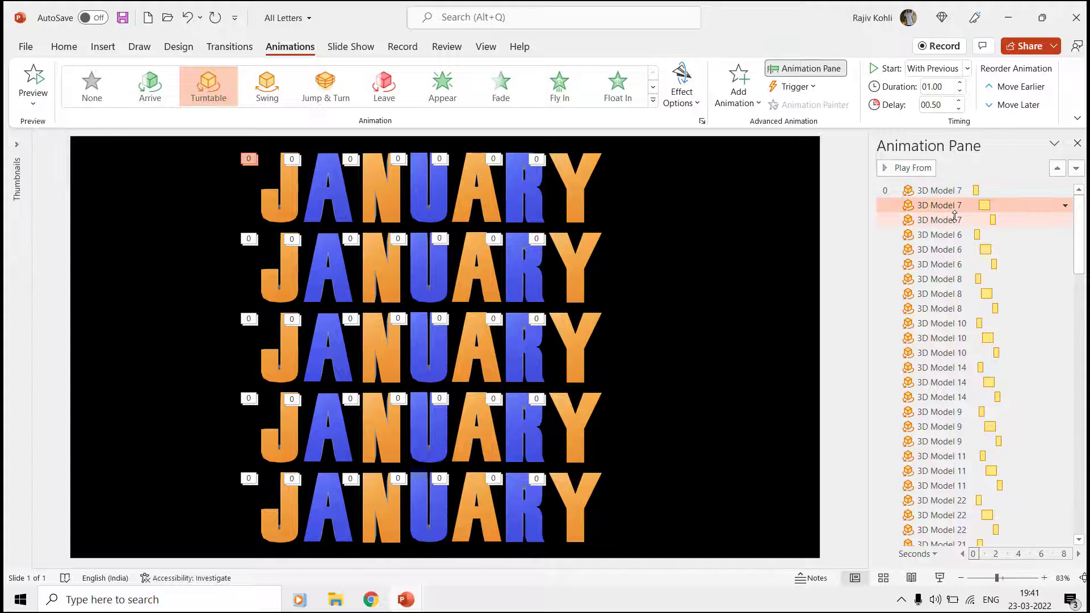
pyautogui.click(954, 218)
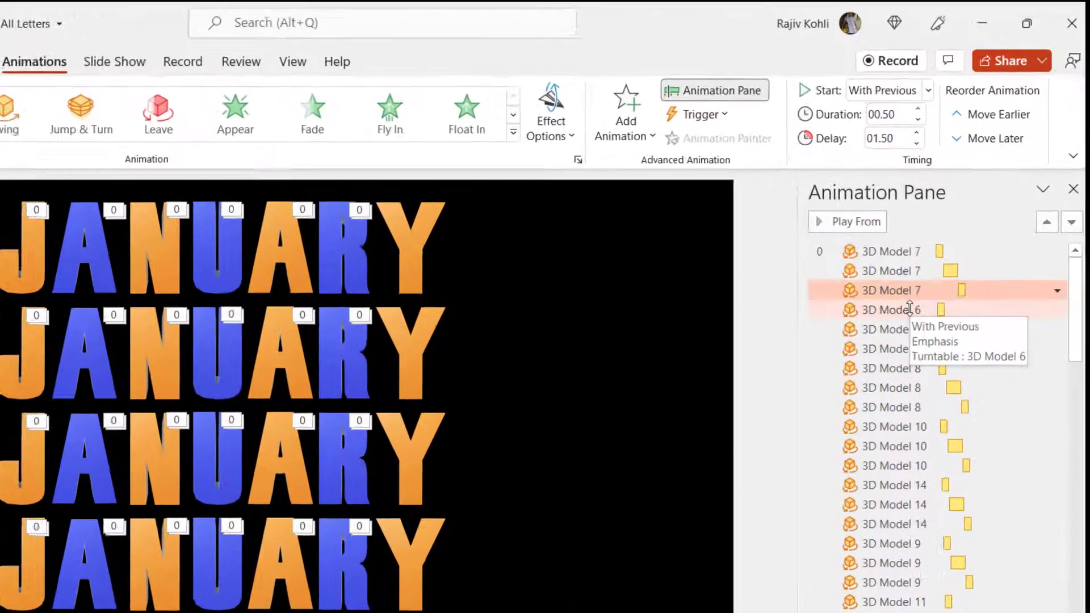
pyautogui.click(955, 234)
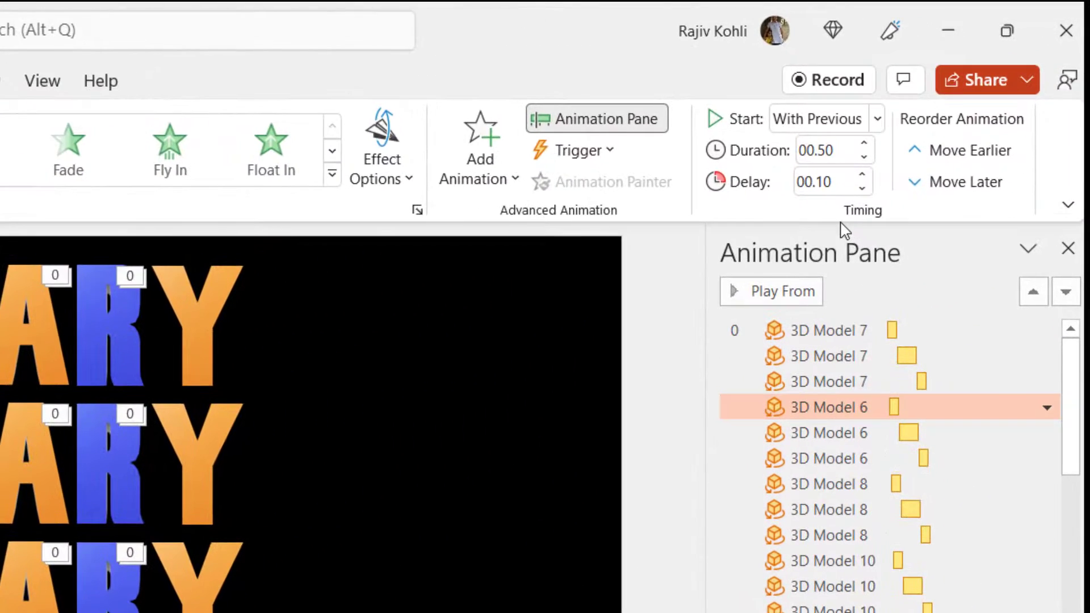
pyautogui.click(869, 434)
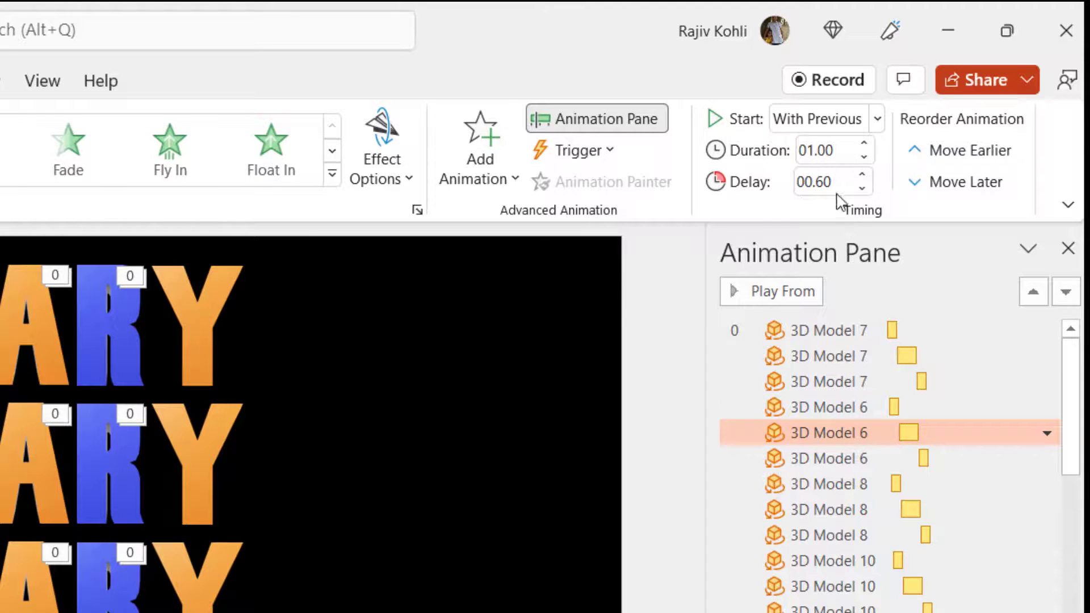
pyautogui.click(862, 458)
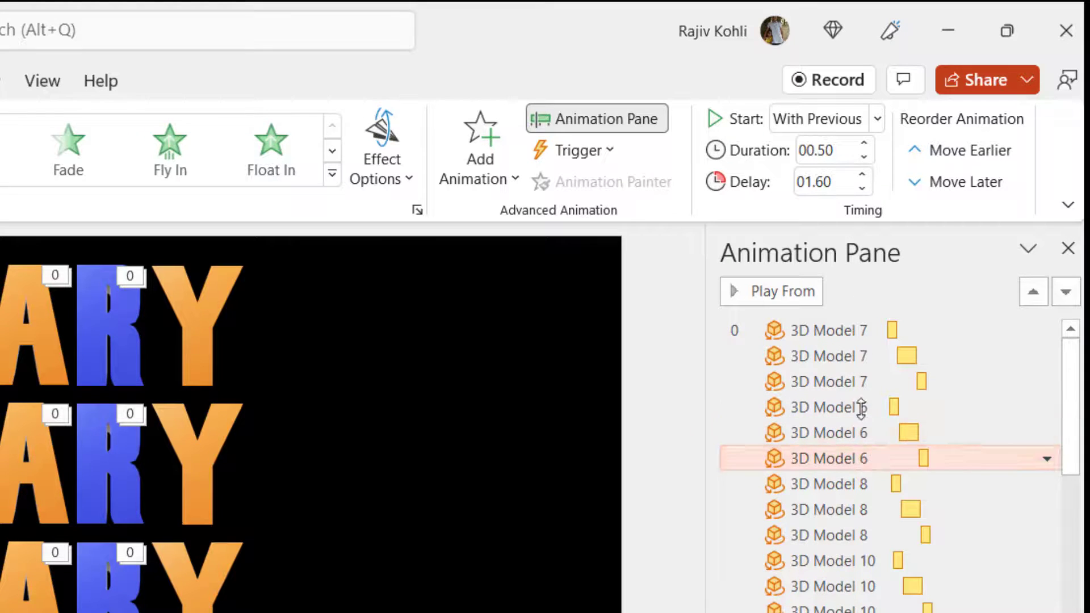
pyautogui.doubleClick(840, 182)
pyautogui.click(845, 482)
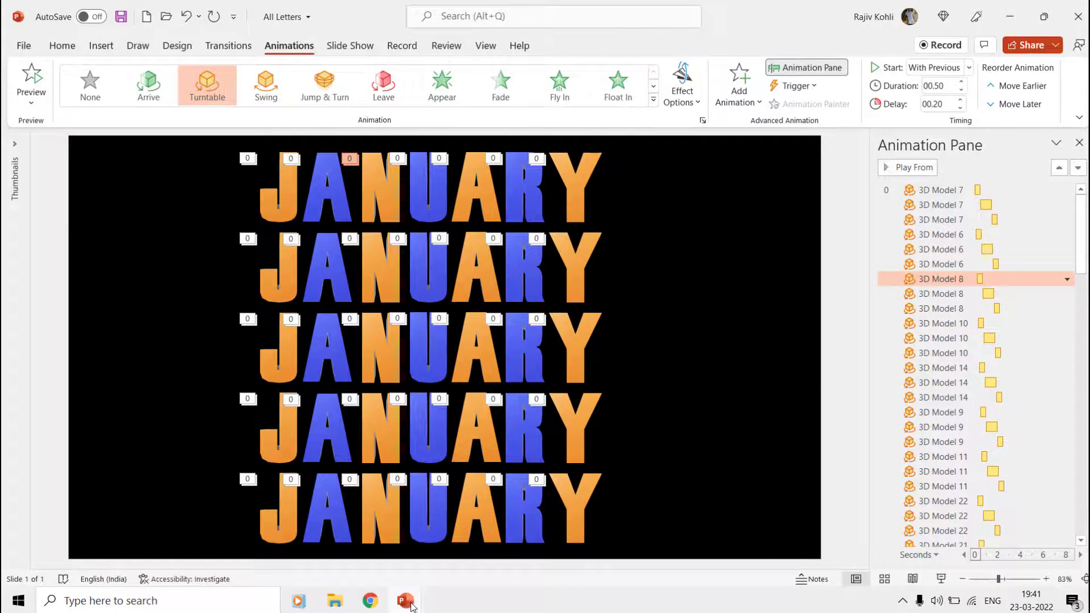
# Step: Return to Presentation2, copy the J's three animations onto A, N, U, A, R and Y with Animation Painter, and preview the slide show
pyautogui.moveTo(411, 606)
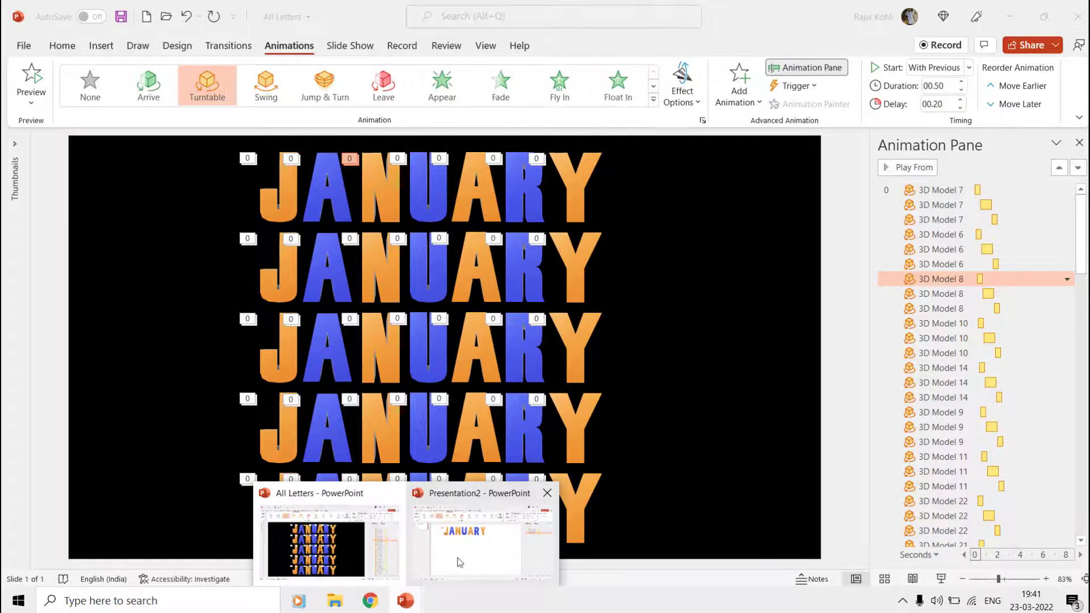
pyautogui.click(486, 528)
pyautogui.click(267, 199)
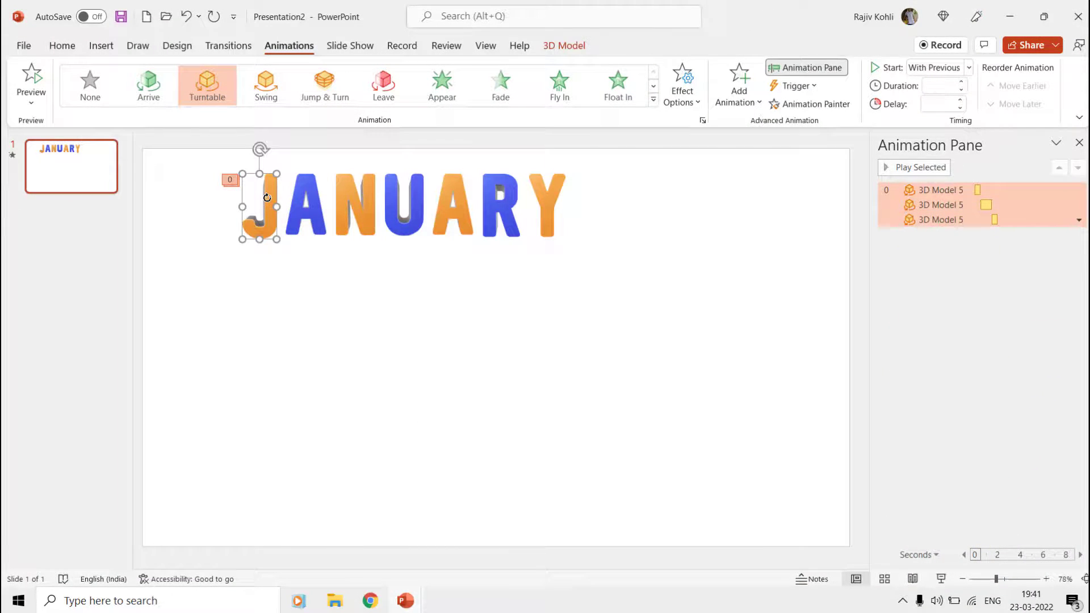
pyautogui.click(799, 105)
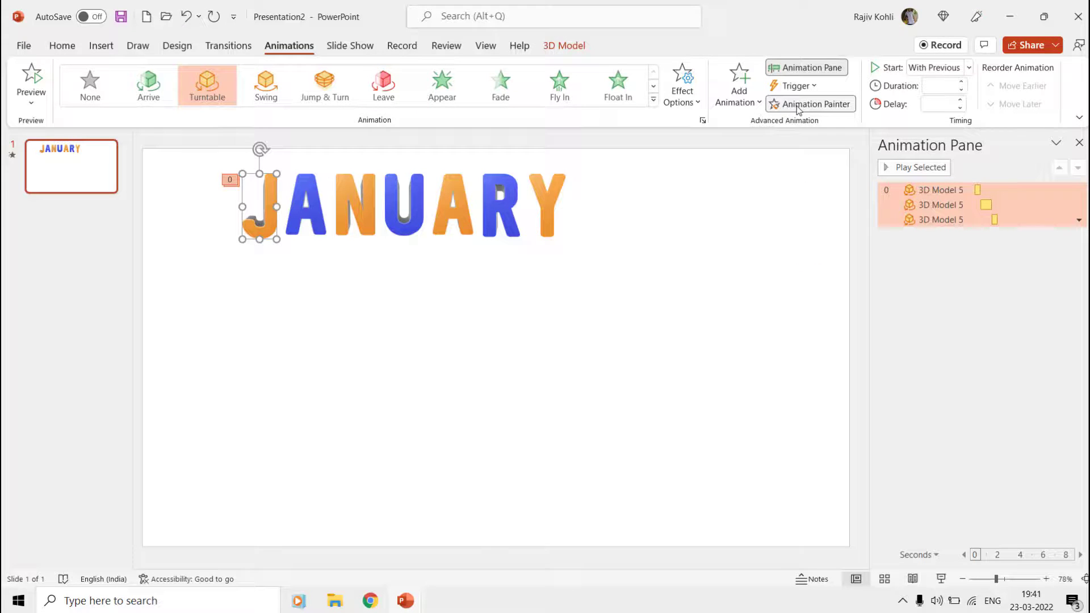
pyautogui.click(313, 203)
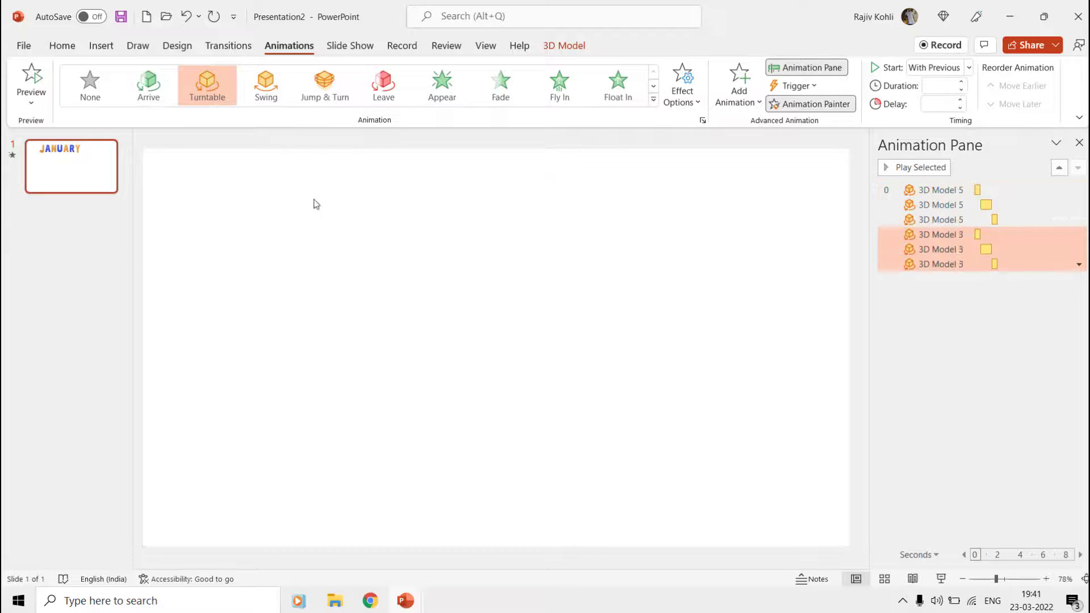
pyautogui.click(354, 199)
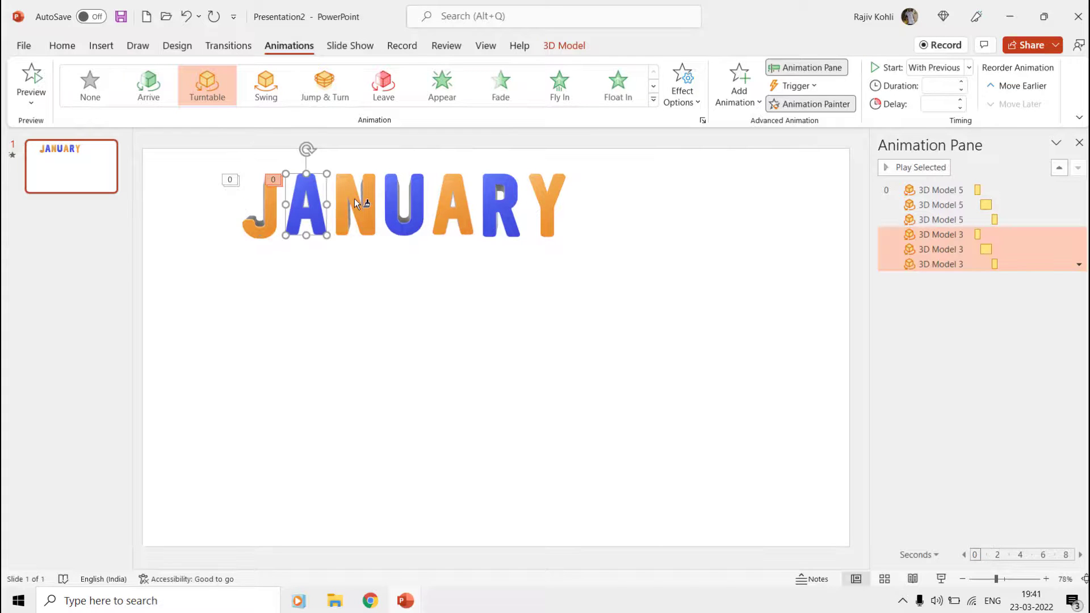
pyautogui.click(391, 199)
pyautogui.click(451, 198)
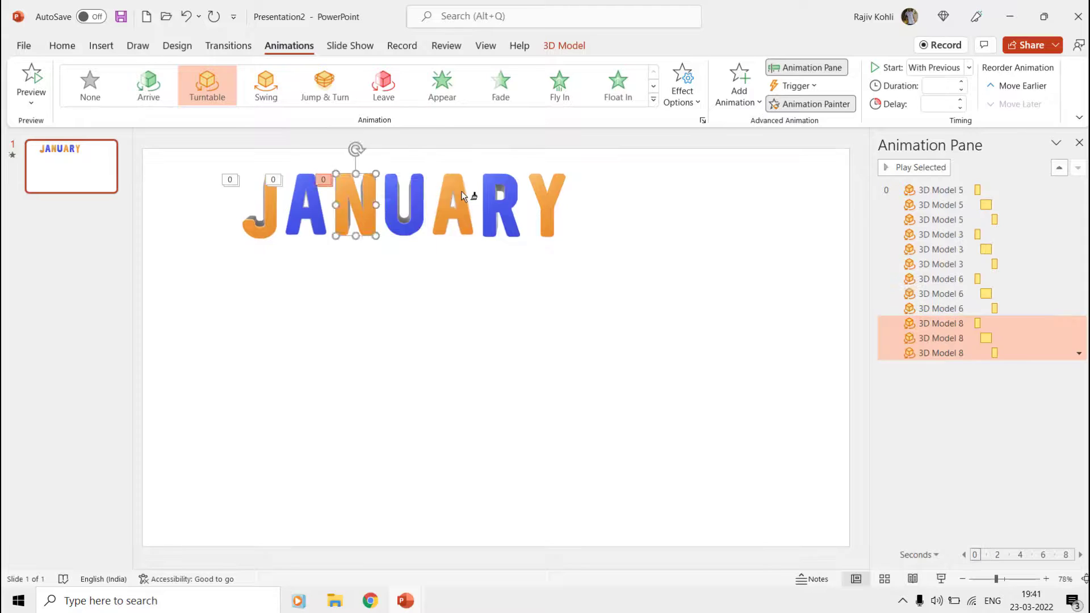
pyautogui.click(511, 184)
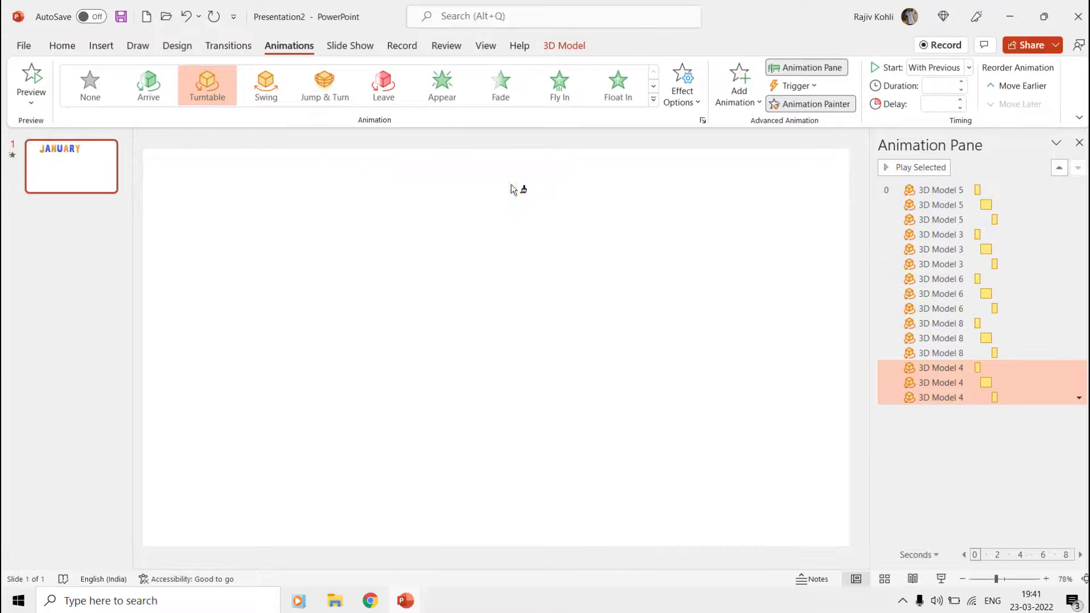
pyautogui.click(557, 183)
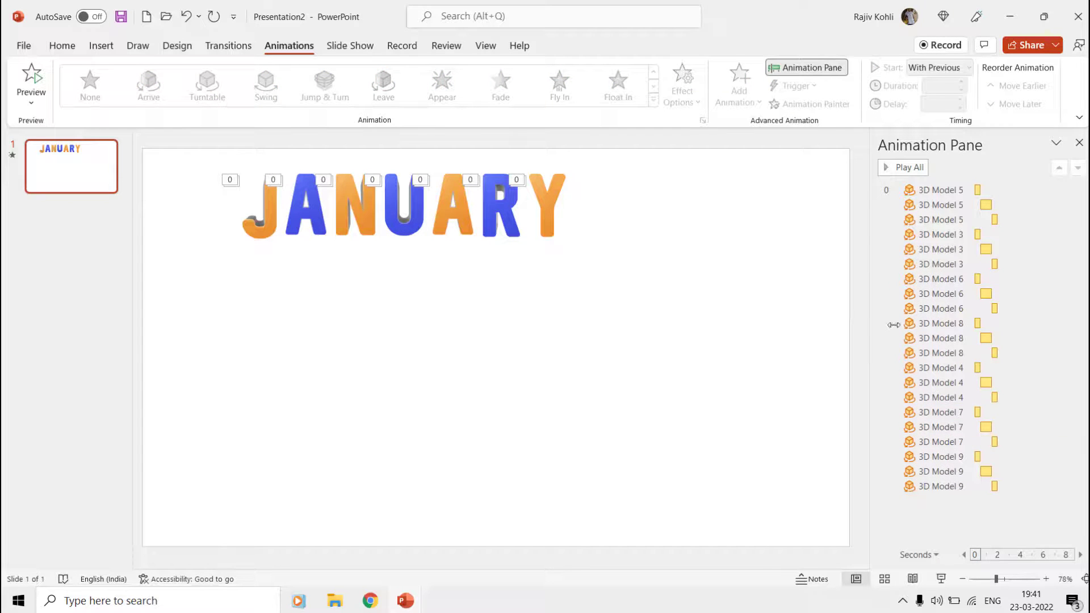
pyautogui.click(942, 577)
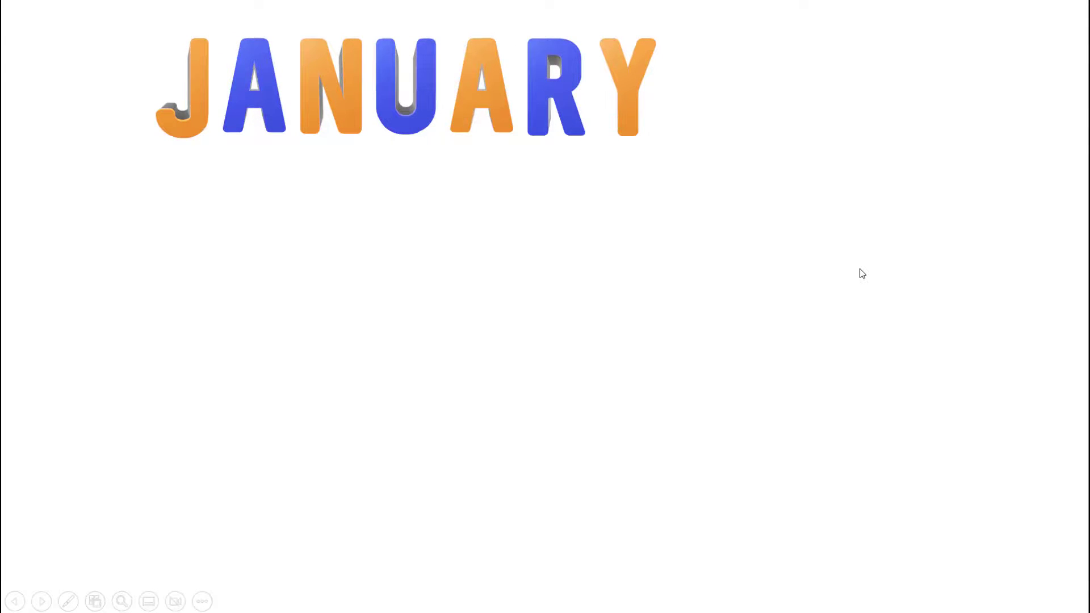
pyautogui.press('Escape')
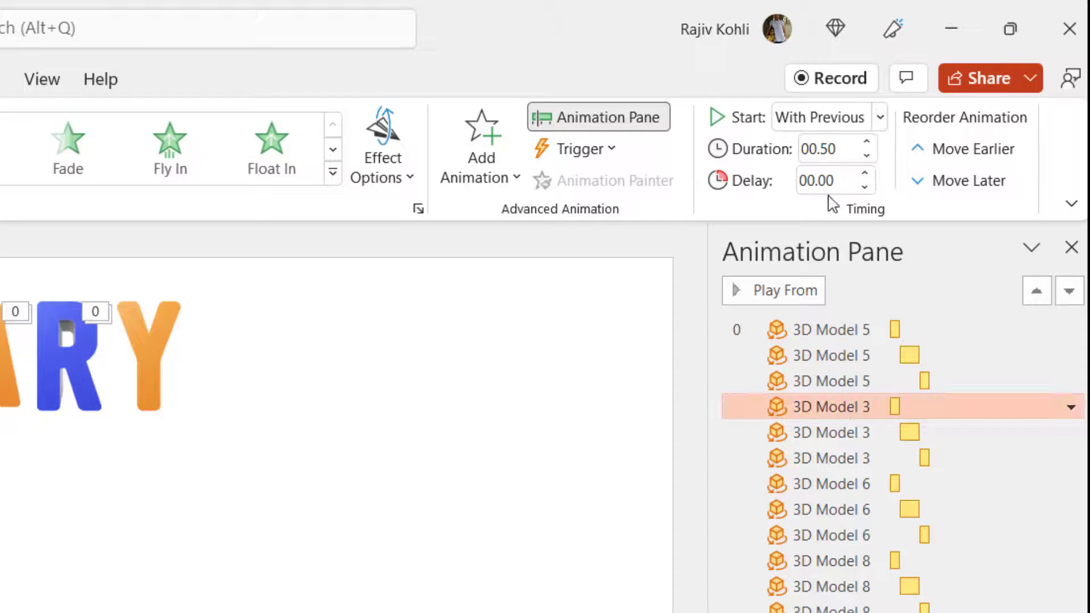
# Step: Set the delays of the first letter A's three Turntable animations (3D Model 3) to 0.1, 0.6 and 1.6 seconds
pyautogui.click(845, 183)
pyautogui.write('0.1')
pyautogui.press('Return')
pyautogui.click(844, 434)
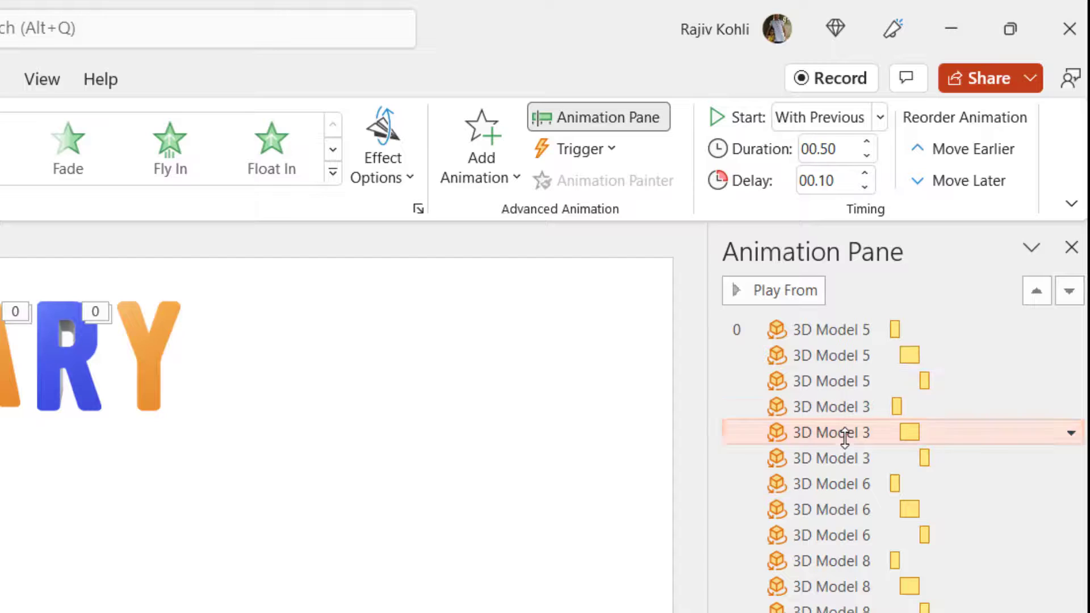
pyautogui.click(846, 183)
pyautogui.write('0.6')
pyautogui.press('Return')
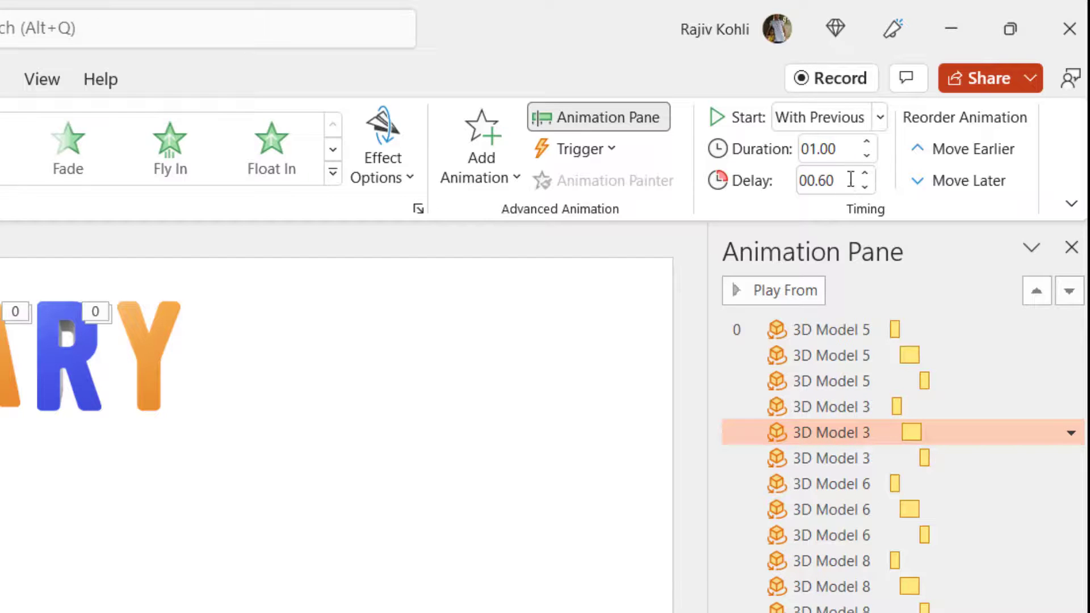
pyautogui.click(883, 454)
pyautogui.click(838, 187)
pyautogui.write('1')
pyautogui.press('Return')
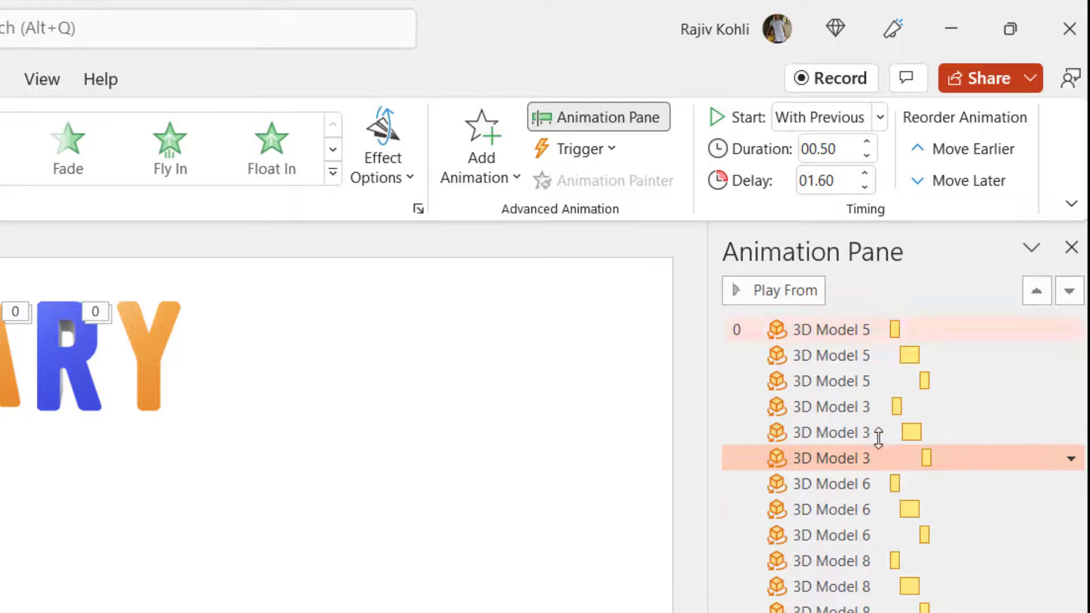
# Step: Set the delays of the N's three Turntable animations (3D Model 6) to 0.2, 0.7 and 1.7 seconds
pyautogui.click(863, 488)
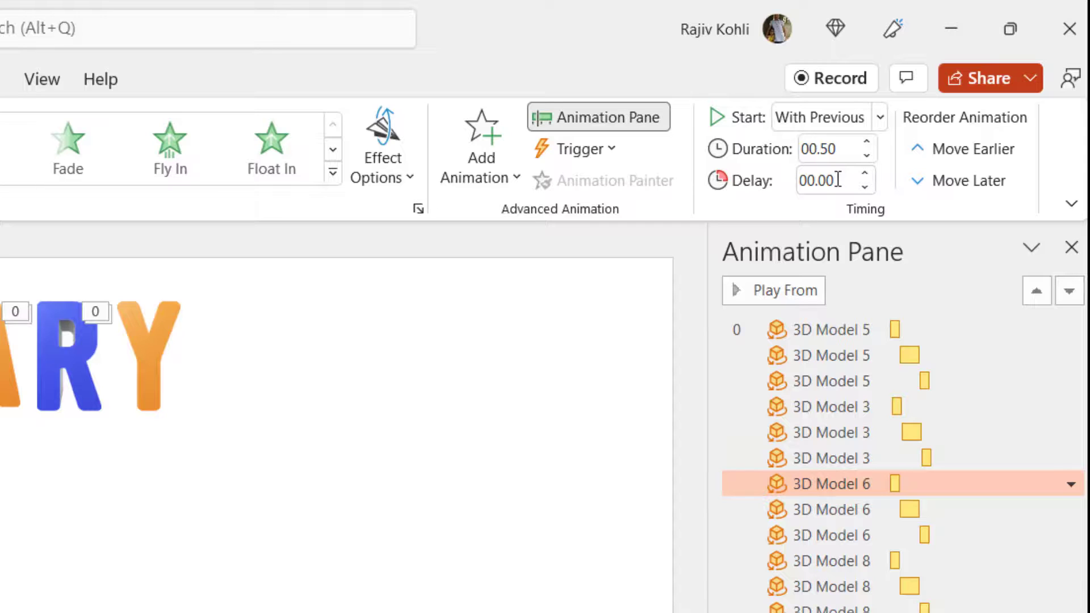
pyautogui.click(837, 181)
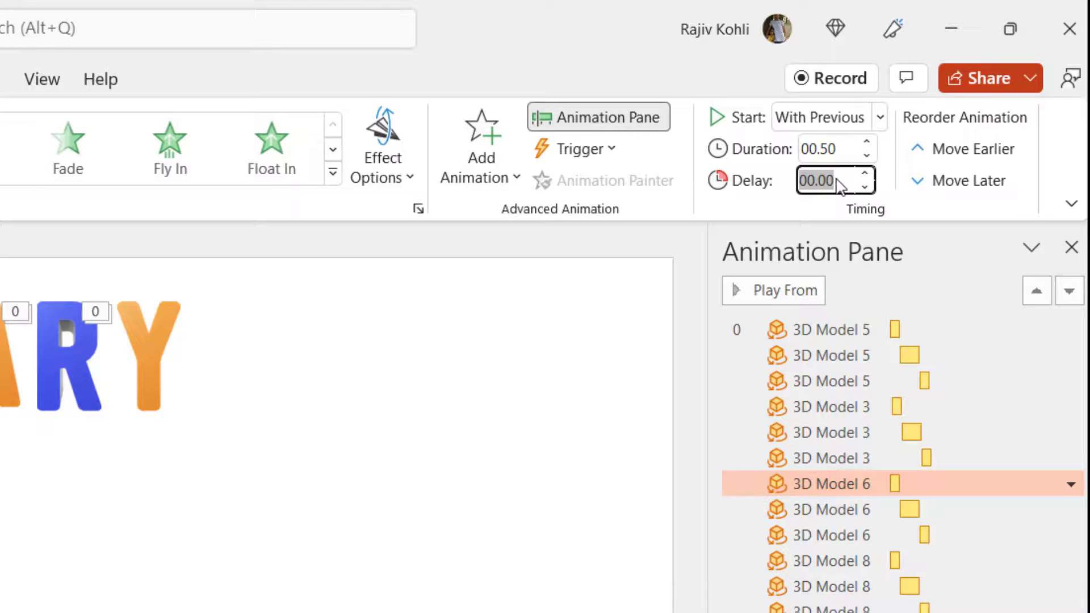
pyautogui.write('0.2')
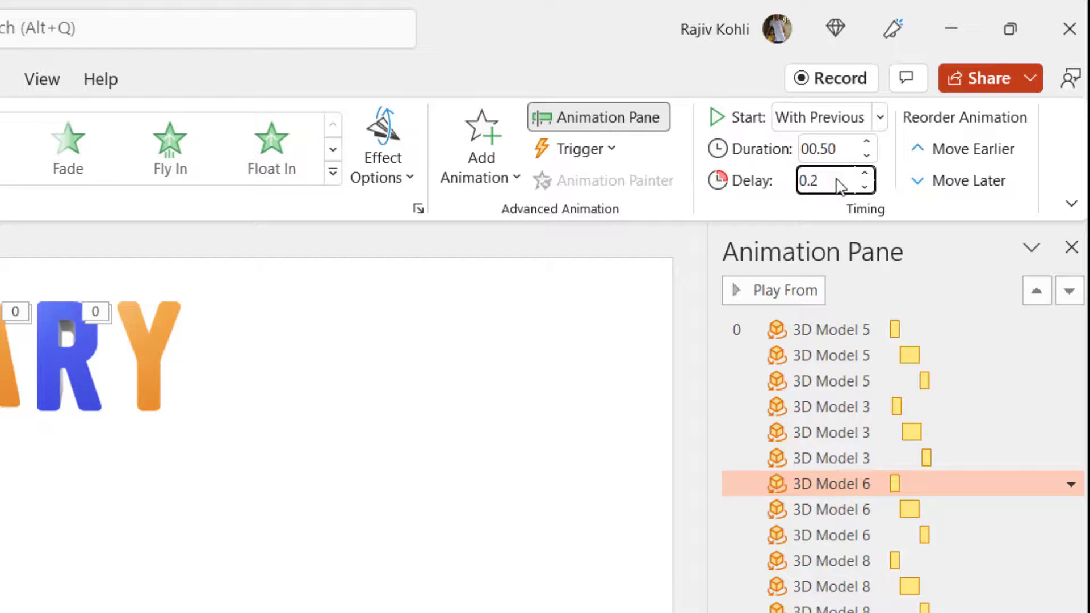
pyautogui.press('Return')
pyautogui.click(880, 511)
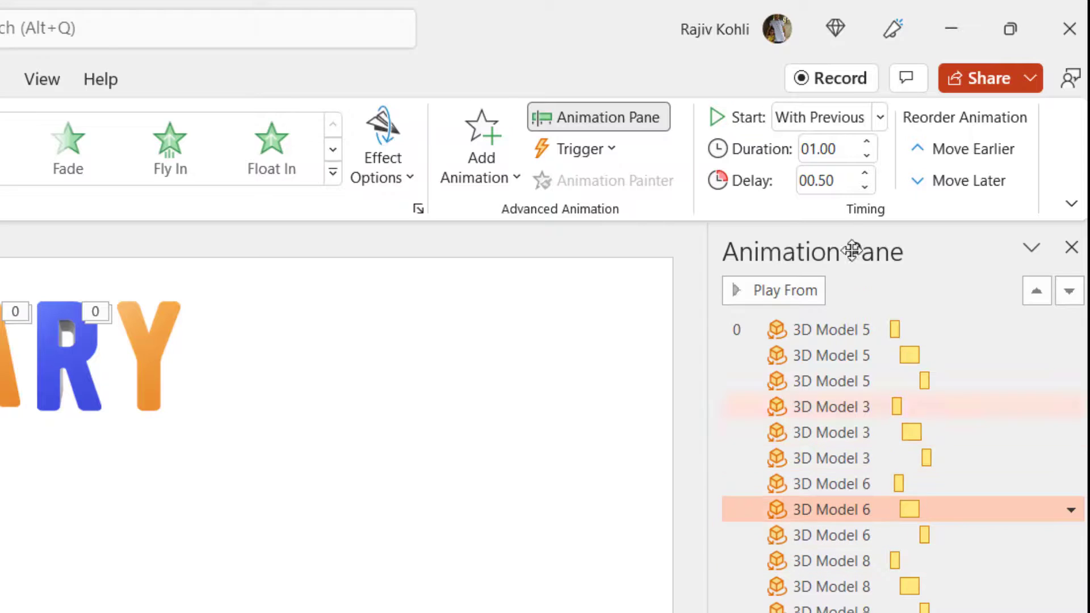
pyautogui.click(845, 189)
pyautogui.write('0.7')
pyautogui.press('Return')
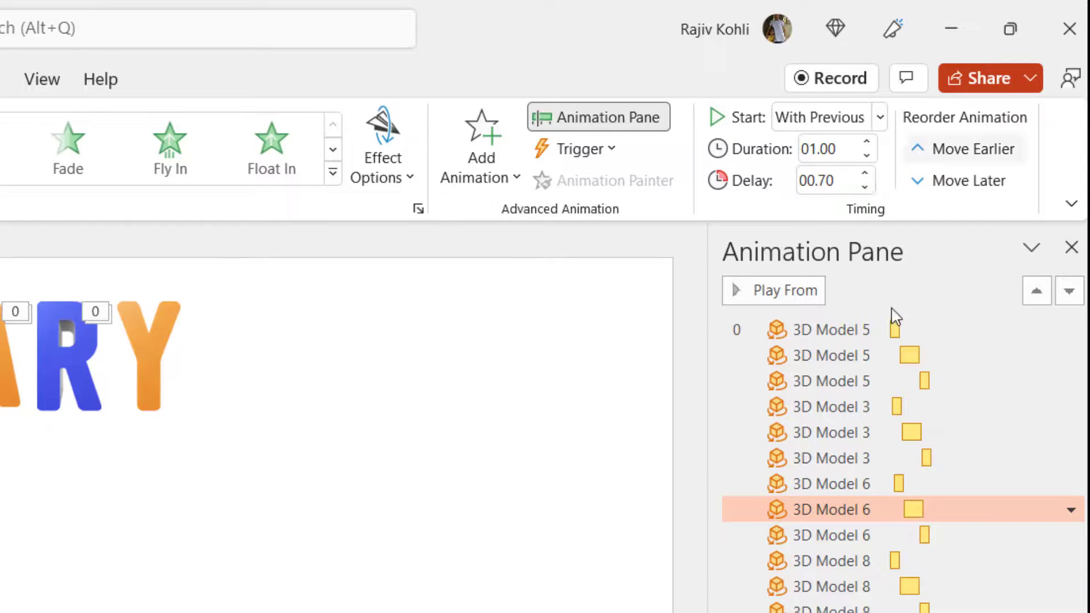
pyautogui.click(888, 529)
pyautogui.click(847, 177)
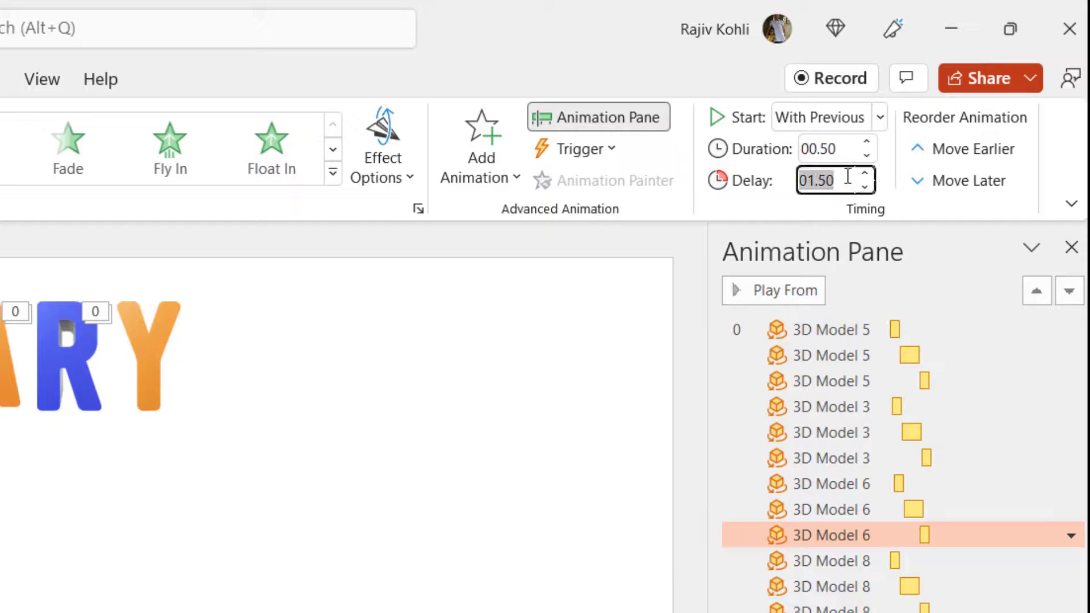
pyautogui.write('1')
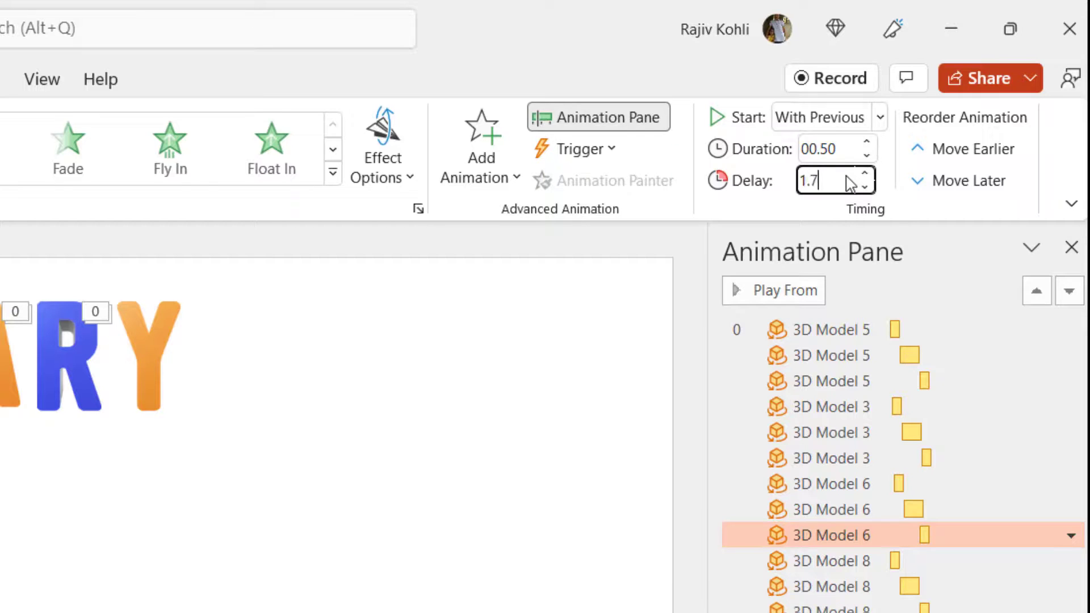
pyautogui.write('.7')
pyautogui.press('Return')
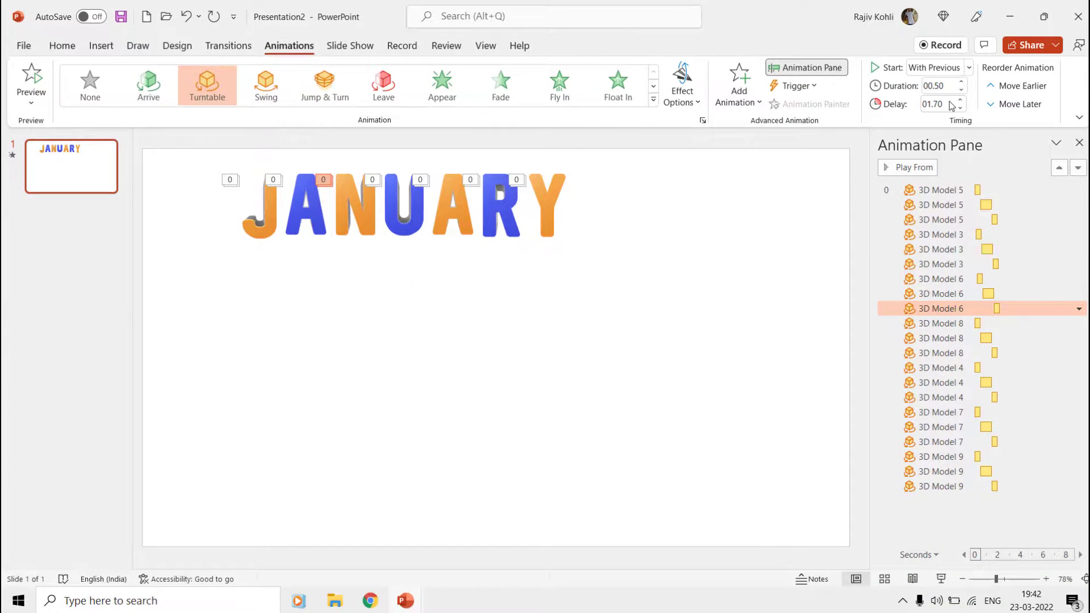
# Step: Stagger the delays of the U's (3D Model 8) and second A's (3D Model 4) Turntable animations, giving the A's first 0.4 and third 1.9 seconds
pyautogui.press('Down')
pyautogui.press('Down')
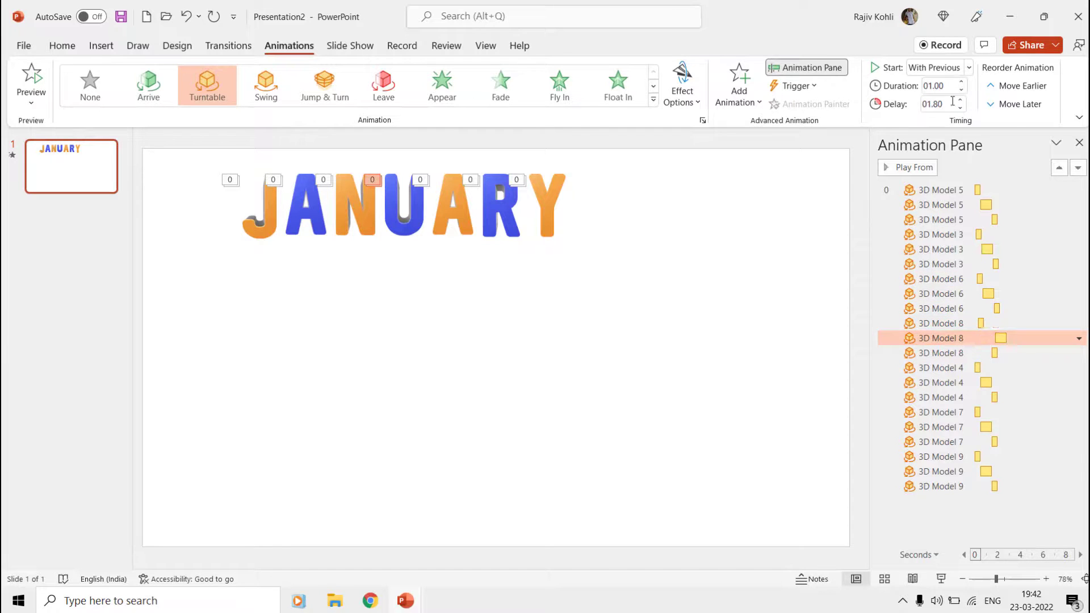
pyautogui.moveTo(1001, 337); pyautogui.dragTo(989, 338)
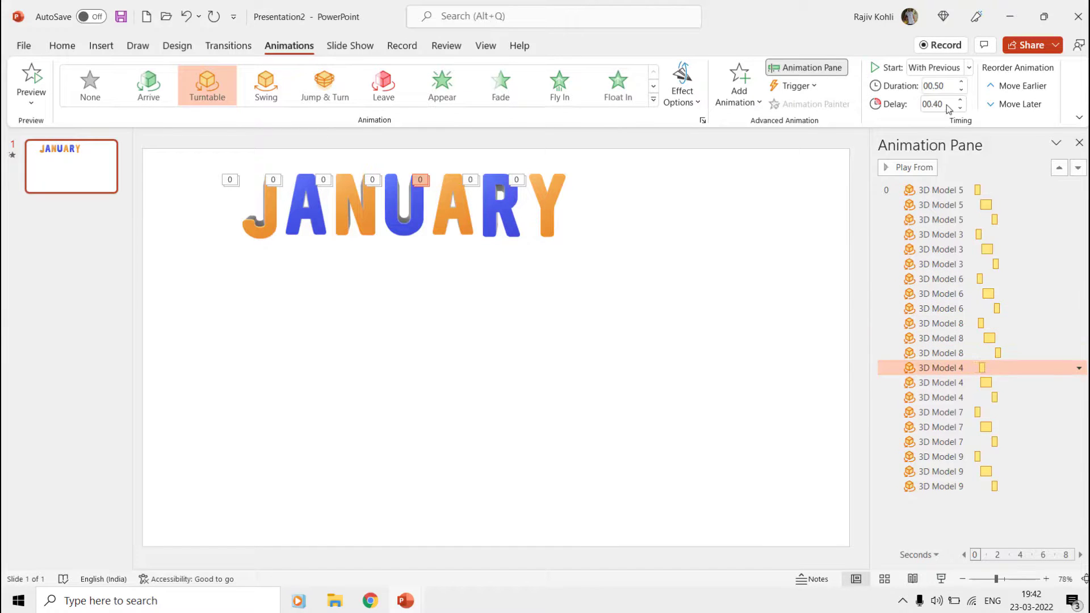
pyautogui.click(955, 383)
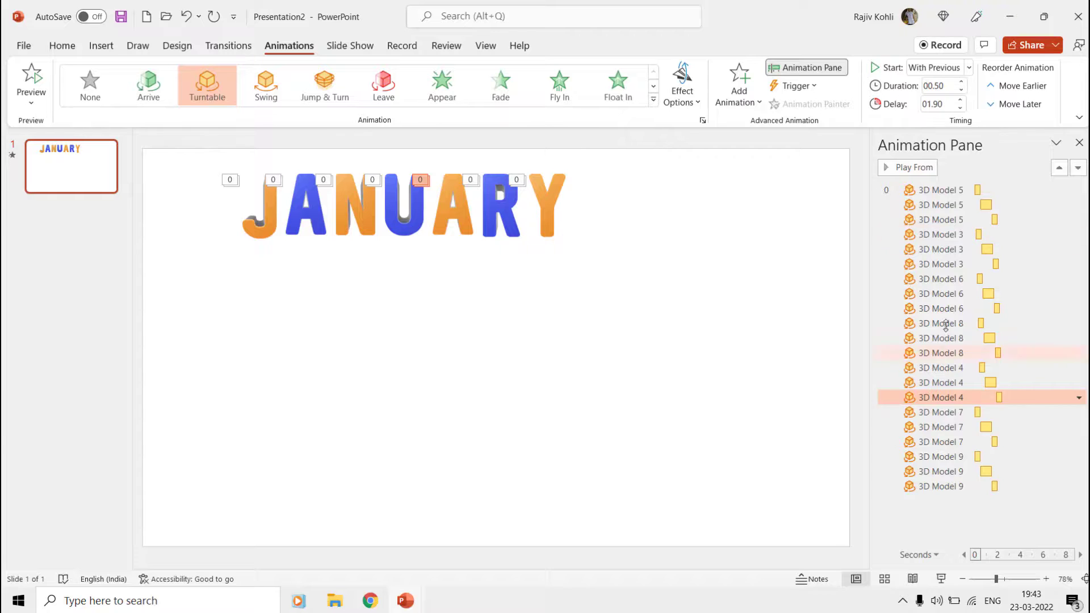
# Step: Stagger the R's (3D Model 7) and Y's (3D Model 9) delays, giving the Y's first 0.6 and third 2.0 seconds, and preview the slide show
pyautogui.press('Down')
pyautogui.press('Down')
pyautogui.press('Down')
pyautogui.press('Down')
pyautogui.press('Down')
pyautogui.click(959, 100)
pyautogui.press('Down')
pyautogui.click(959, 100)
pyautogui.press('Down')
pyautogui.click(958, 109)
pyautogui.press('Down')
pyautogui.click(958, 109)
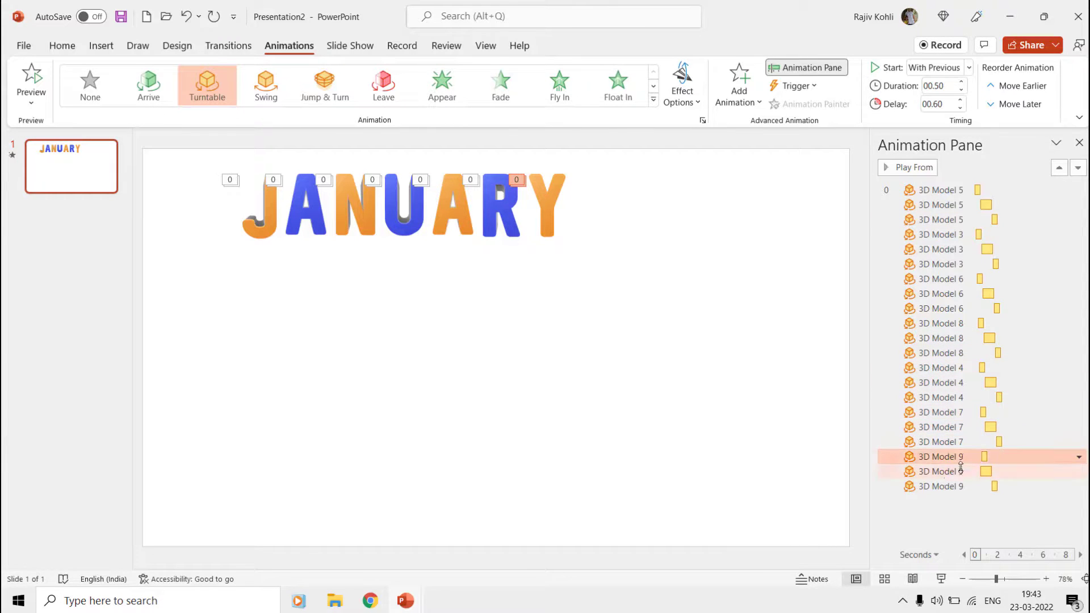
pyautogui.press('Down')
pyautogui.press('Down')
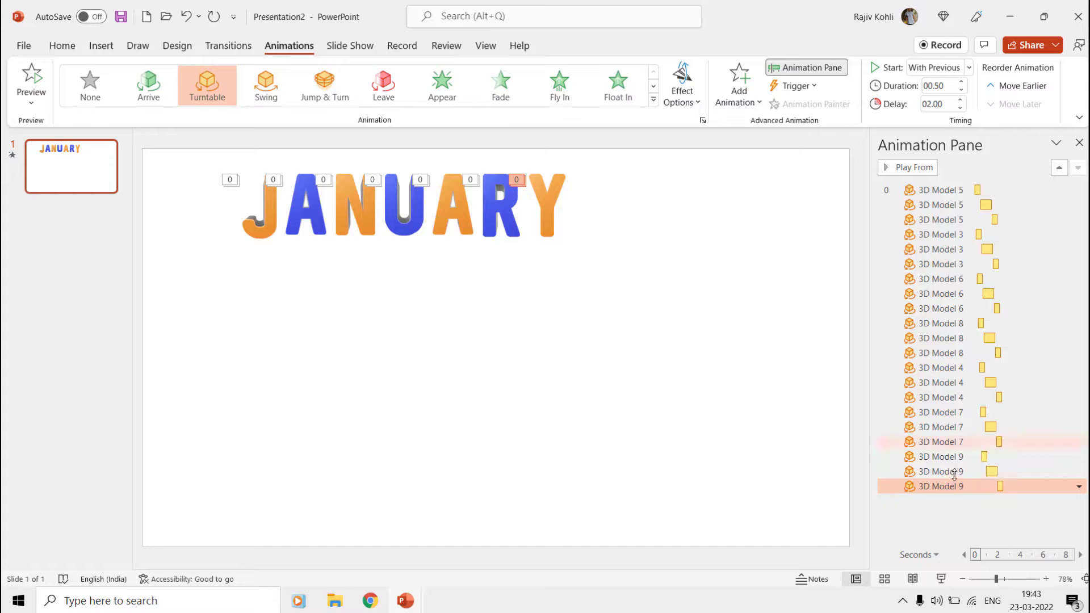
pyautogui.click(942, 579)
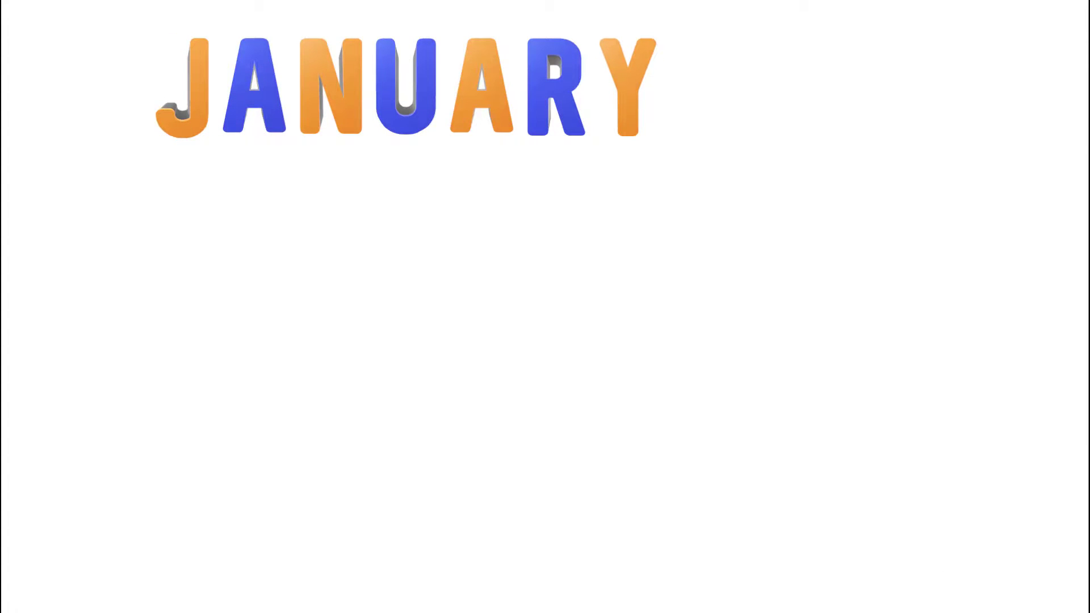
pyautogui.press('Escape')
# Step: Duplicate all seven animated JANUARY letters and place the copy directly below the first row, aligned with it
pyautogui.moveTo(198, 151); pyautogui.dragTo(651, 270)
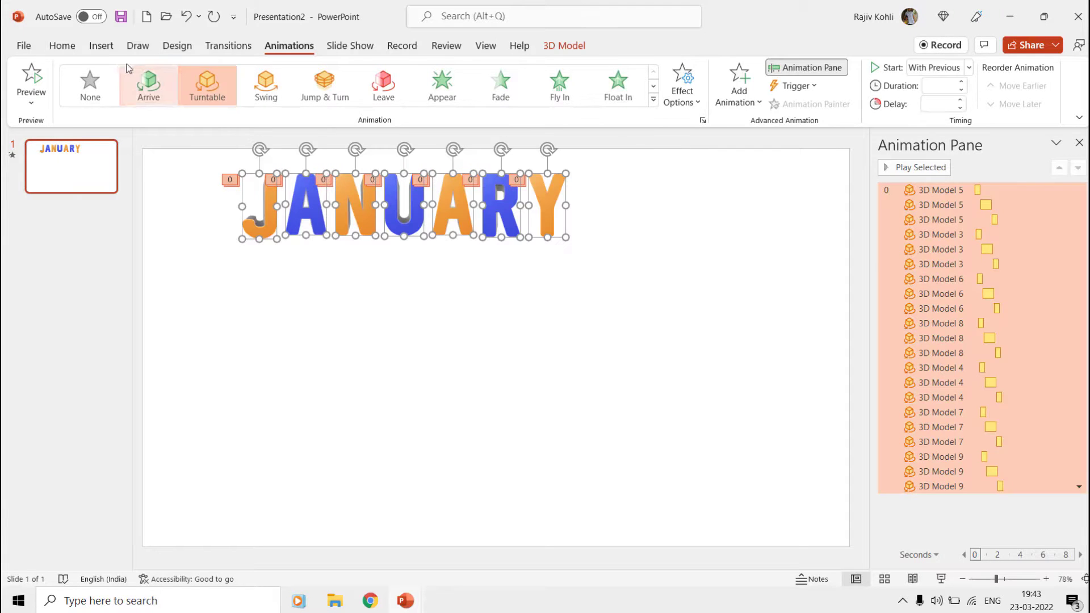
pyautogui.click(62, 45)
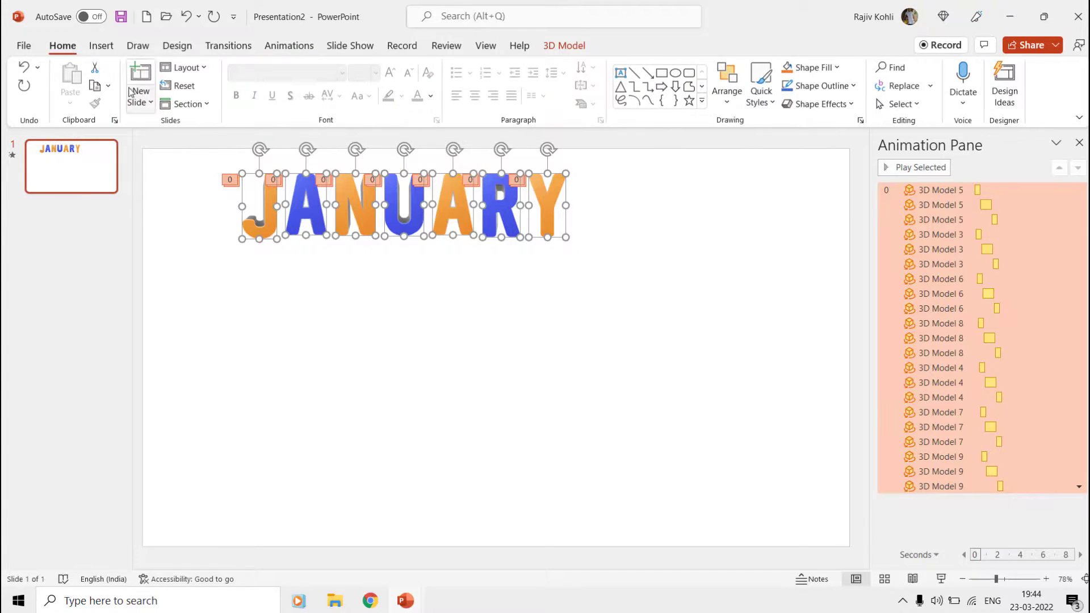
pyautogui.click(93, 86)
pyautogui.hotkey('ctrl', 'v')
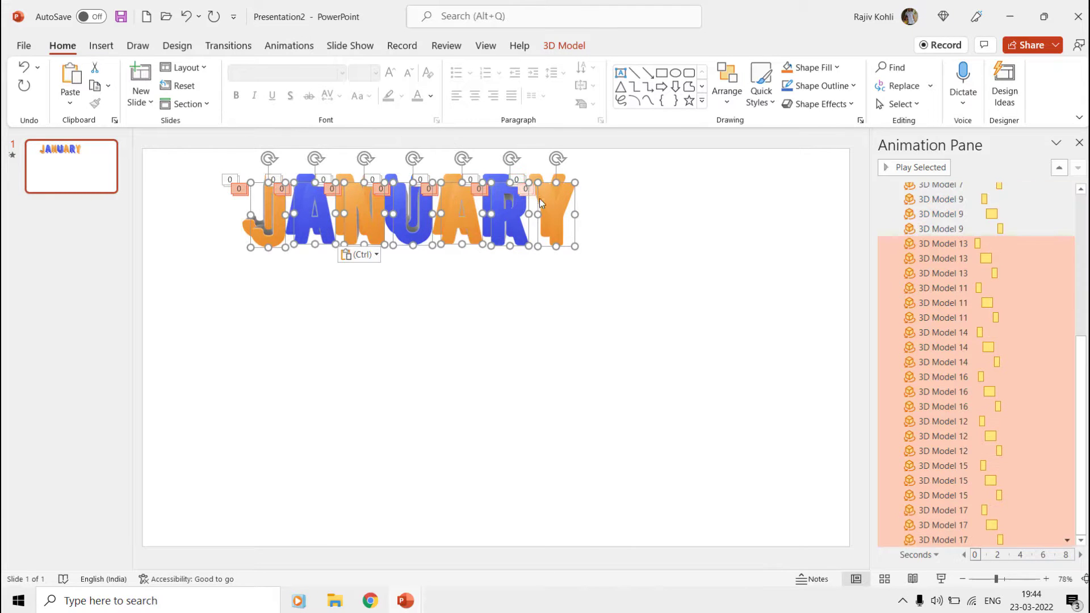
pyautogui.moveTo(553, 218); pyautogui.dragTo(549, 276)
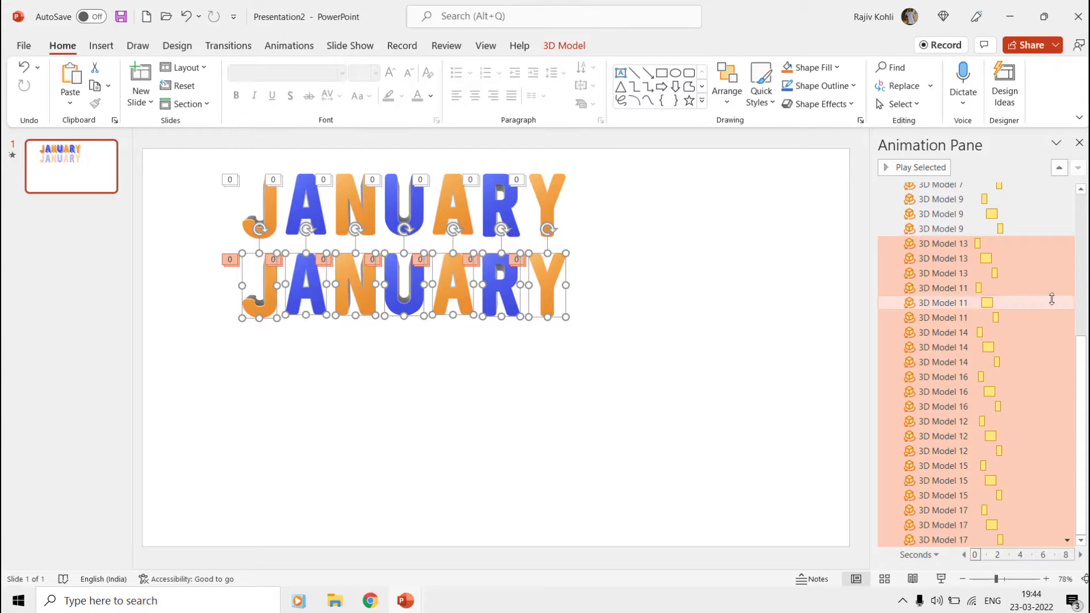
# Step: Increase the delays of the second row's J animations (3D Model 13), setting the third Turntable's delay to 2.1 seconds
pyautogui.click(941, 198)
pyautogui.press('Down')
pyautogui.press('Down')
pyautogui.press('Down')
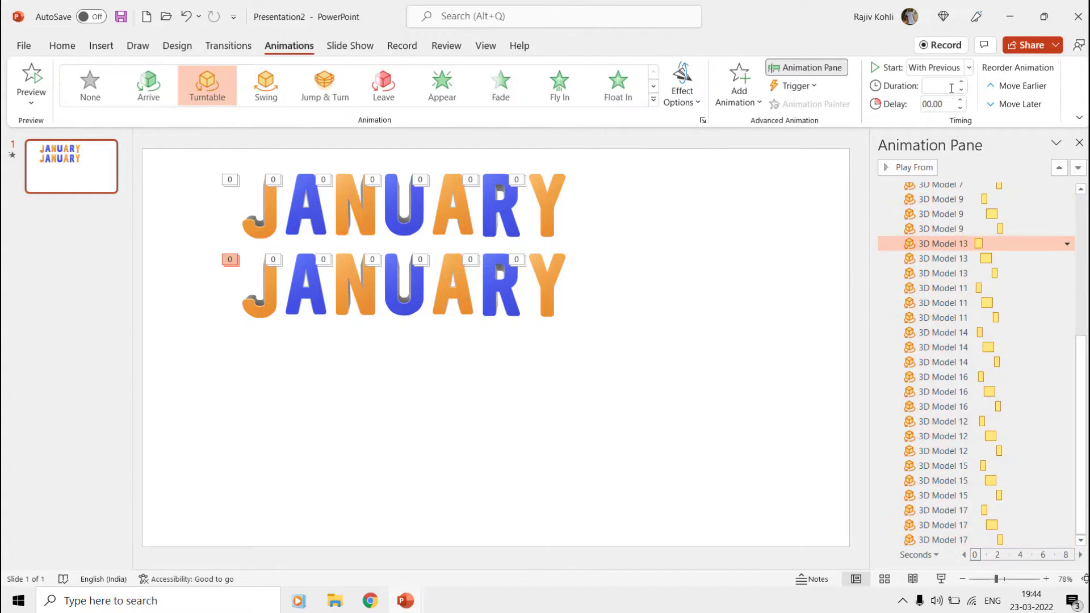
pyautogui.press('Down')
pyautogui.press('Down')
pyautogui.write('2.1')
pyautogui.press('Return')
# Step: Stagger the delays of the second row's first A (3D Model 11) and N (3D Model 14), setting the N's third Turntable to 2.3 seconds
pyautogui.click(942, 318)
pyautogui.click(942, 332)
pyautogui.click(942, 347)
pyautogui.click(942, 361)
pyautogui.click(936, 104)
pyautogui.write('2.3')
# Step: Increase the delays of the Turntable animations on the second row's U (3D Model 16) and second A (3D Model 12), continuing the stagger
pyautogui.click(953, 377)
pyautogui.click(953, 391)
pyautogui.click(953, 405)
pyautogui.click(966, 372)
pyautogui.click(959, 421)
pyautogui.click(959, 436)
pyautogui.click(959, 451)
pyautogui.click(960, 465)
pyautogui.click(959, 436)
# Step: Stagger the second row's R (3D Model 15) and Y (3D Model 17), with a 1.2-second delay on the R's first Turntable and 2.7 on the Y's third
pyautogui.click(959, 480)
pyautogui.click(959, 495)
pyautogui.click(959, 465)
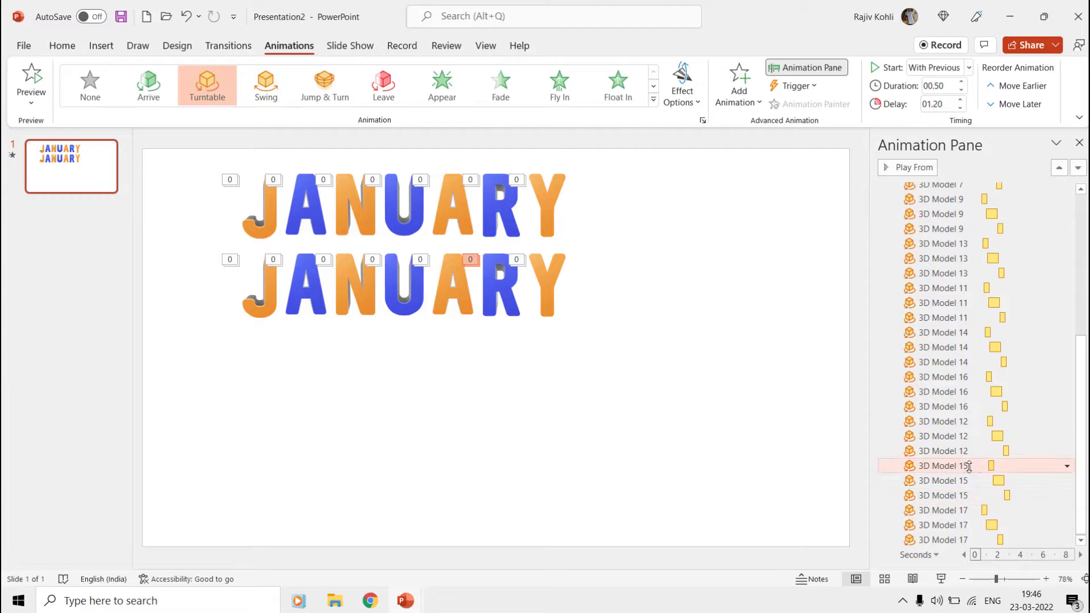
pyautogui.click(959, 510)
pyautogui.click(959, 525)
pyautogui.click(959, 539)
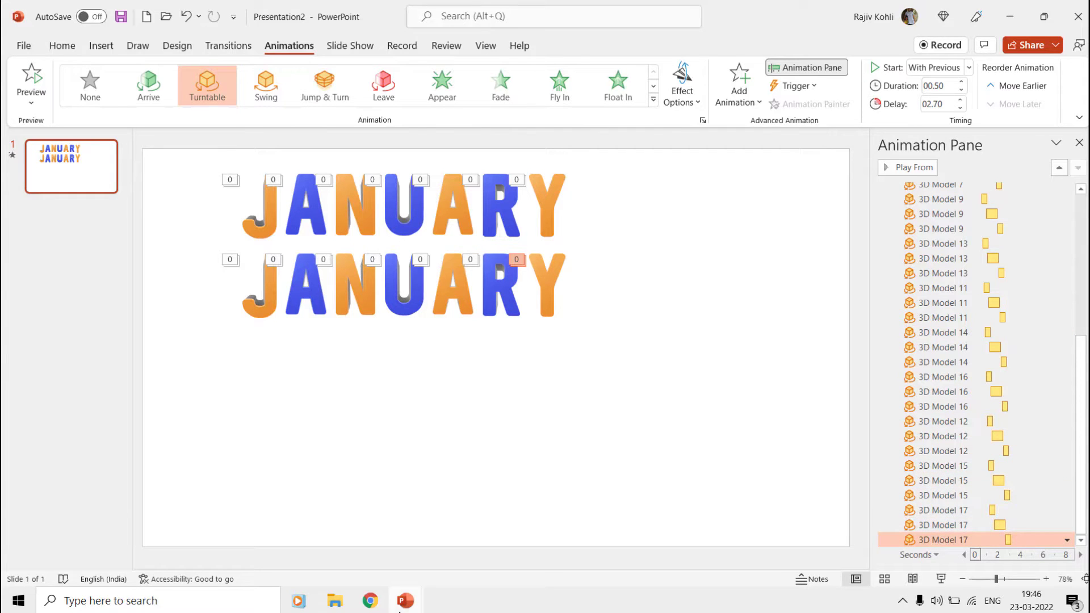
# Step: Switch to the All Letters presentation and examine the delays of the second row's Y animations (3D Model 26)
pyautogui.moveTo(404, 600)
pyautogui.click(338, 537)
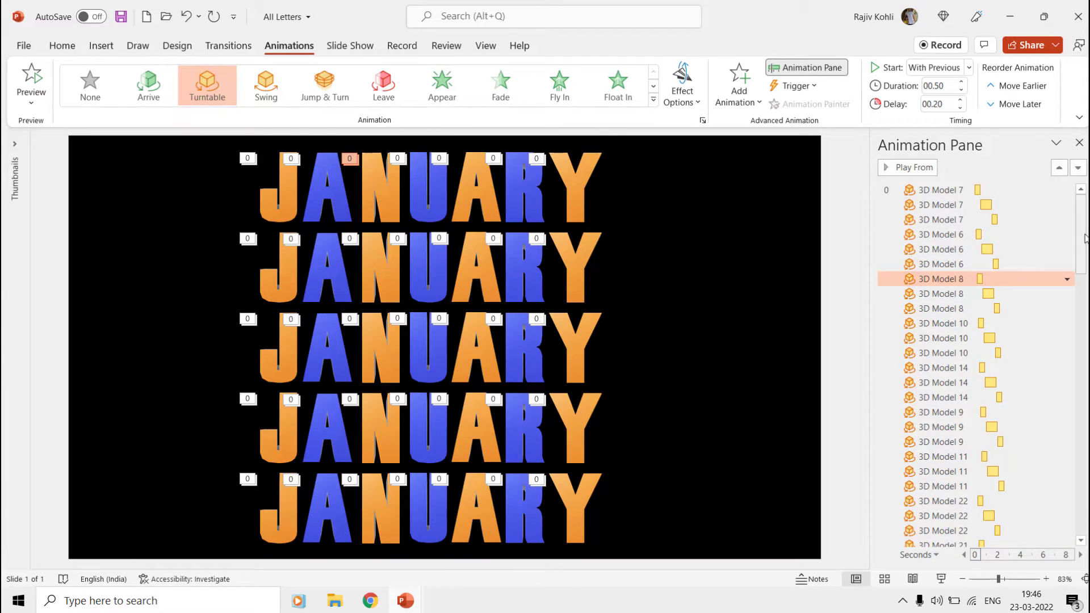
pyautogui.scroll(-2, 1085, 275)
pyautogui.scroll(-5, 1085, 275)
pyautogui.click(972, 312)
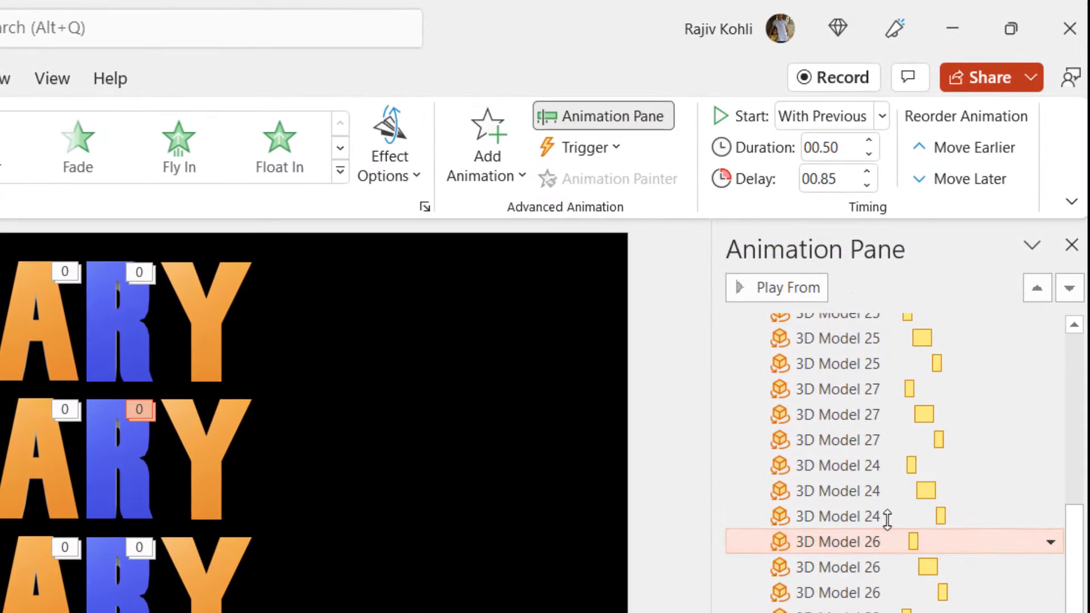
pyautogui.click(846, 177)
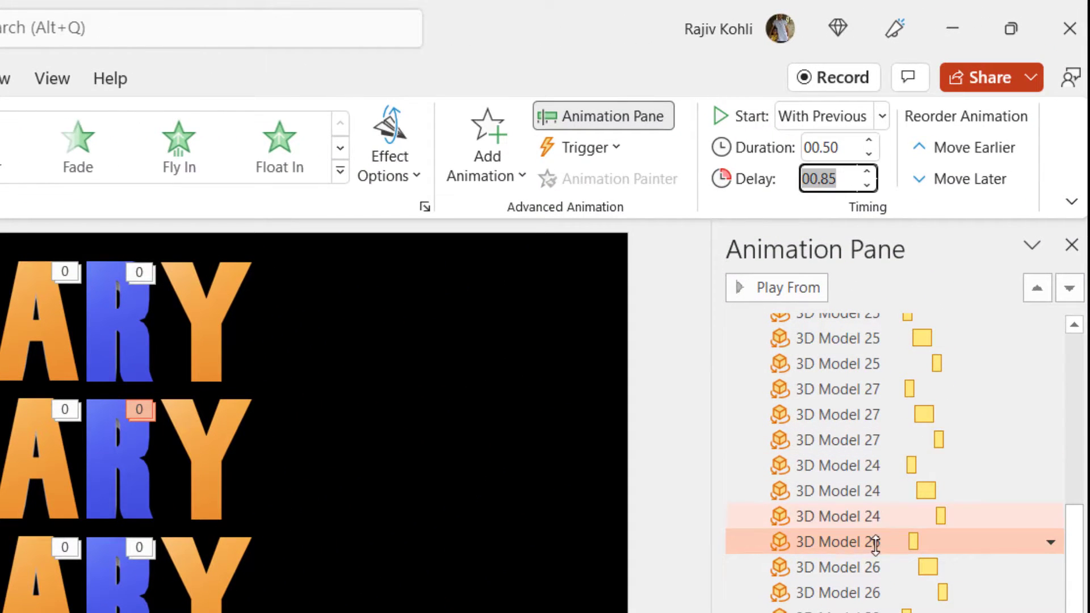
pyautogui.click(873, 567)
pyautogui.click(842, 183)
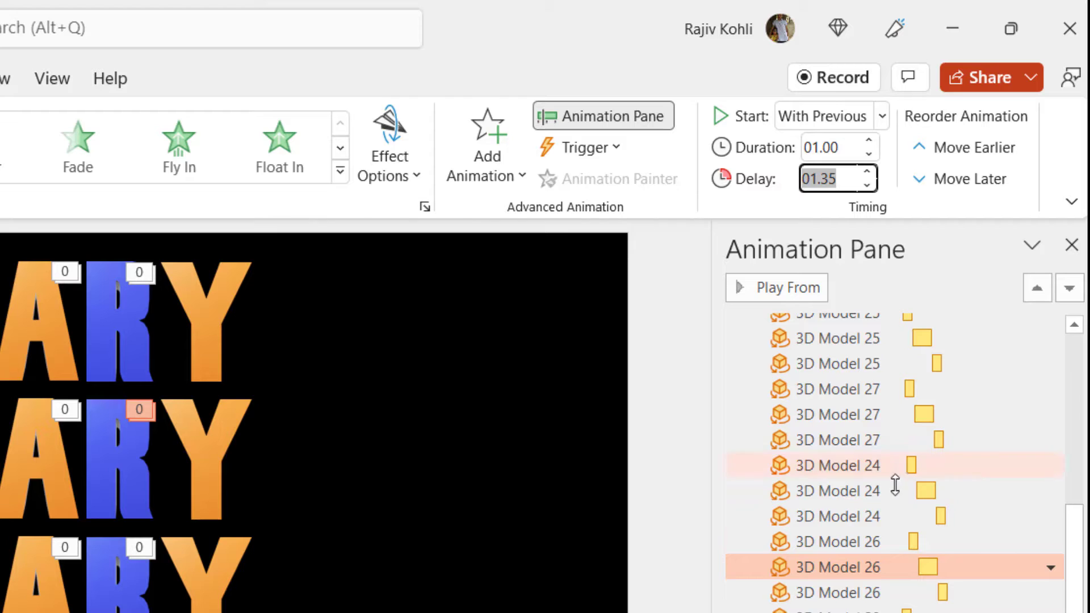